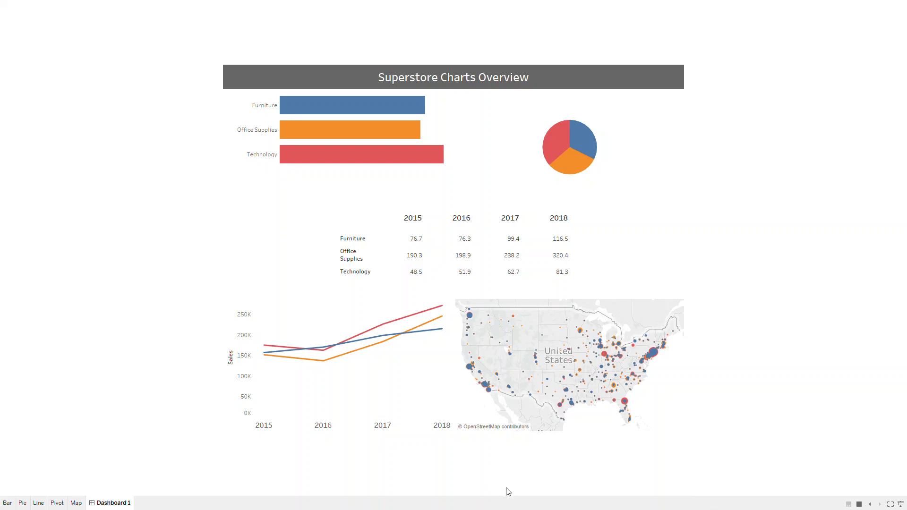
Exit the dashboard presentation view and start a new, maximized Tableau 2018.1 window
key(Escape)
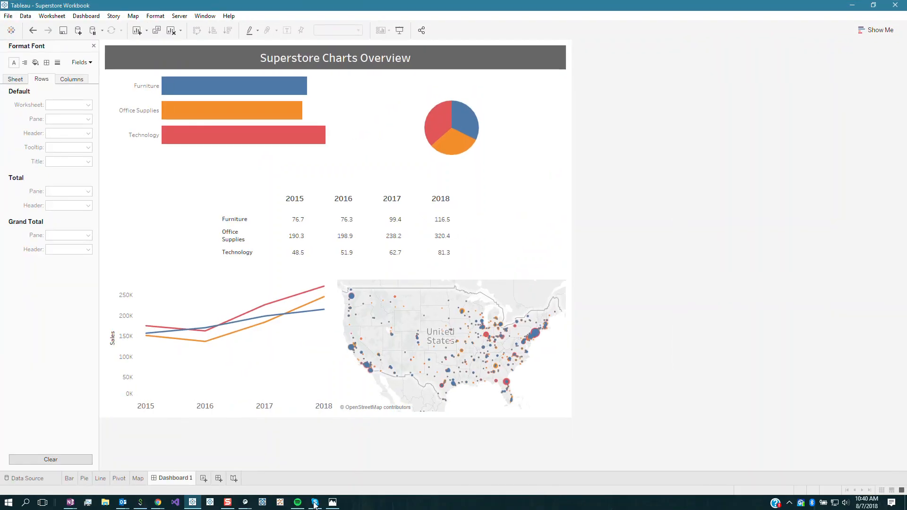
click(191, 503)
right_click(192, 503)
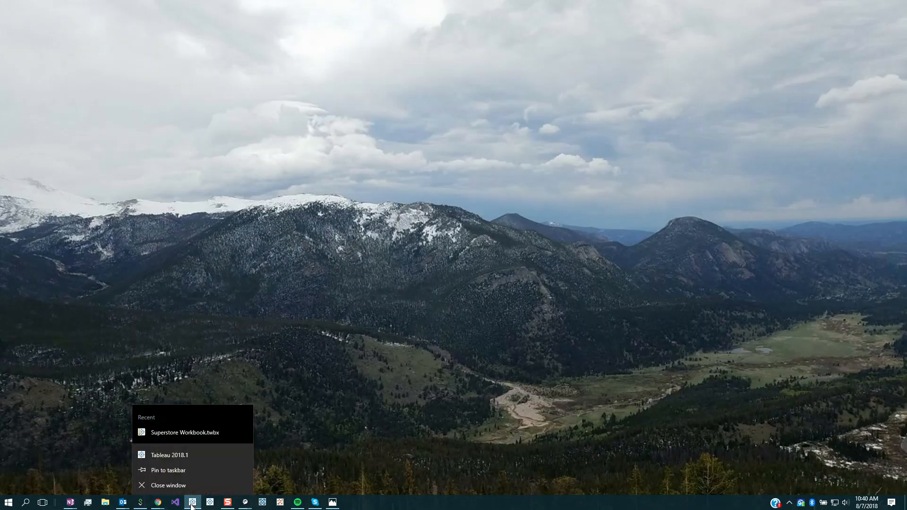
click(194, 454)
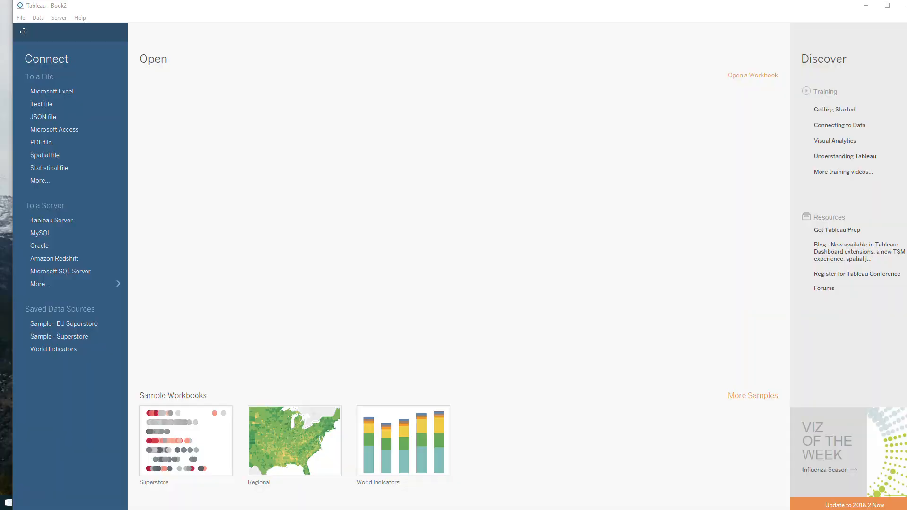
double_click(270, 6)
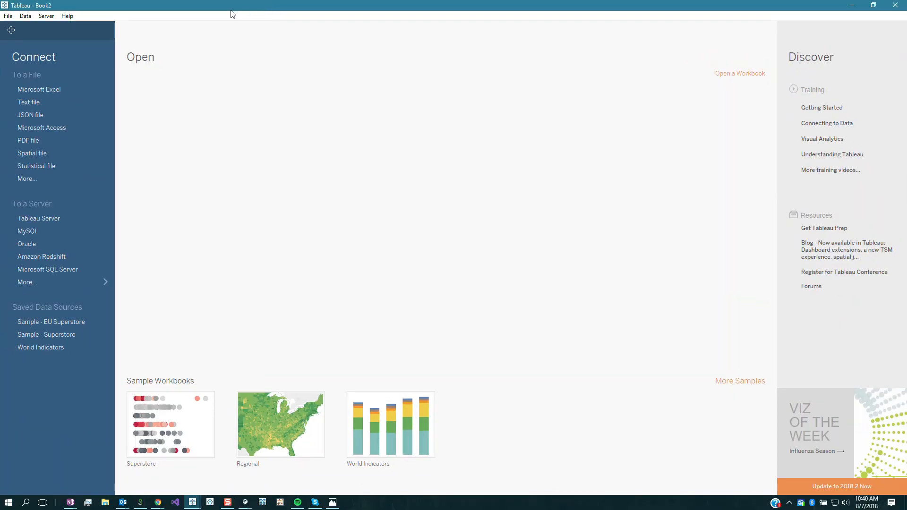
Connect to the Excel file Sample - Superstore.xls and add its Orders sheet to the data source
click(32, 92)
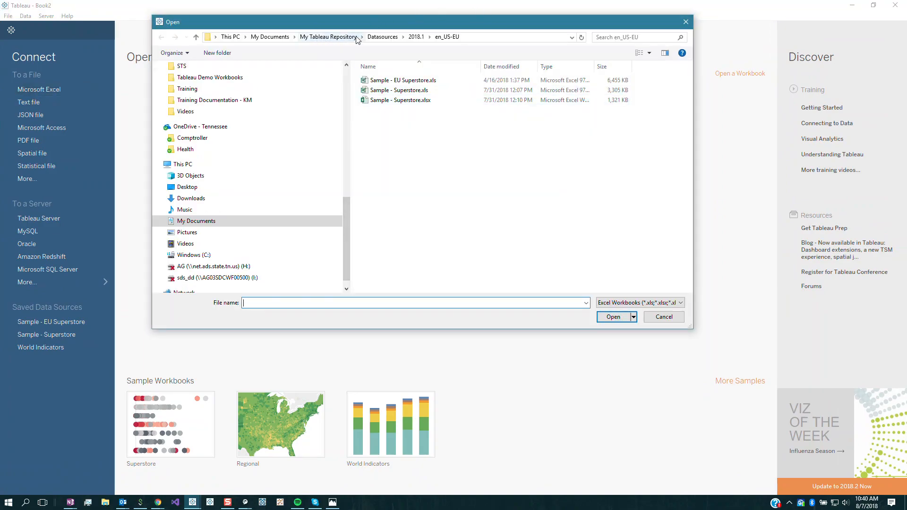
click(401, 93)
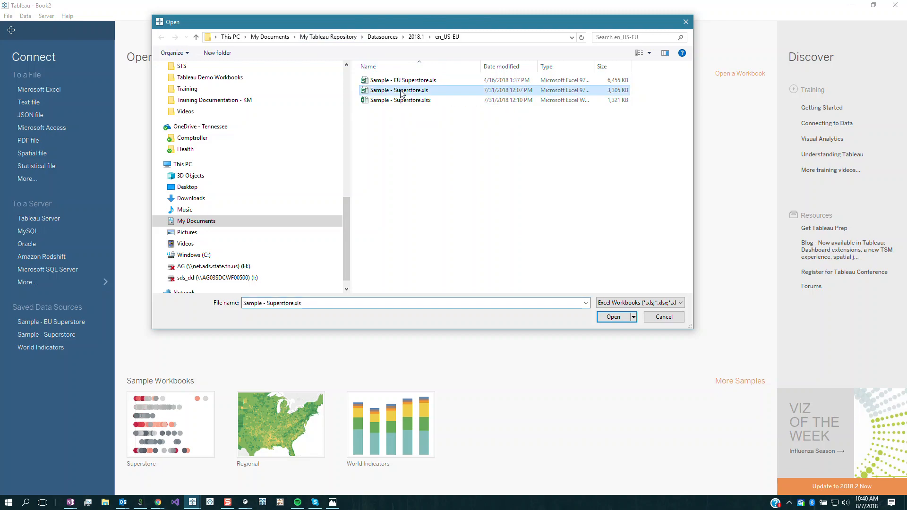
click(606, 320)
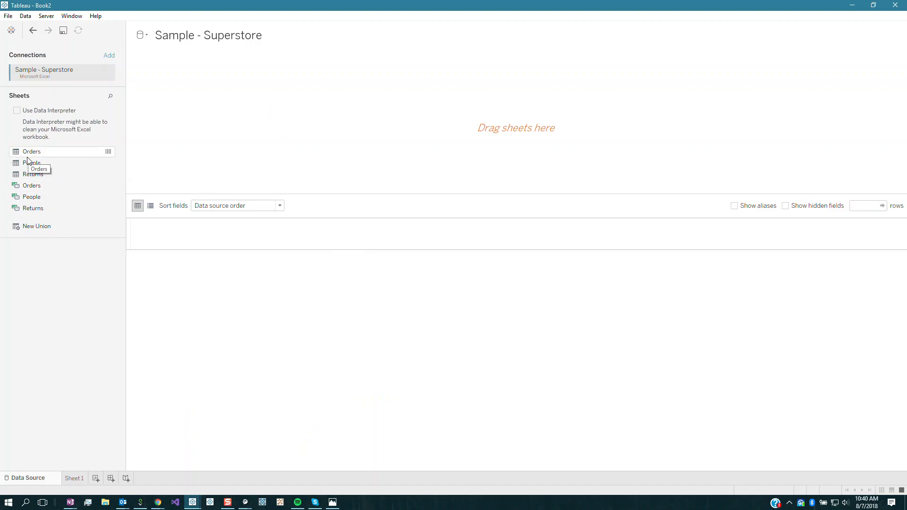
drag(28, 159, 236, 161)
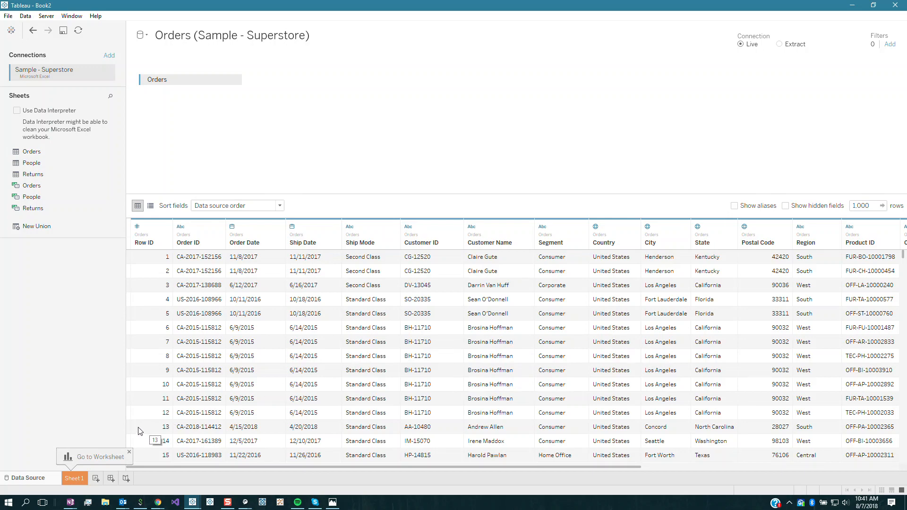
Go to Sheet 1 and place the Category dimension on Rows
click(79, 478)
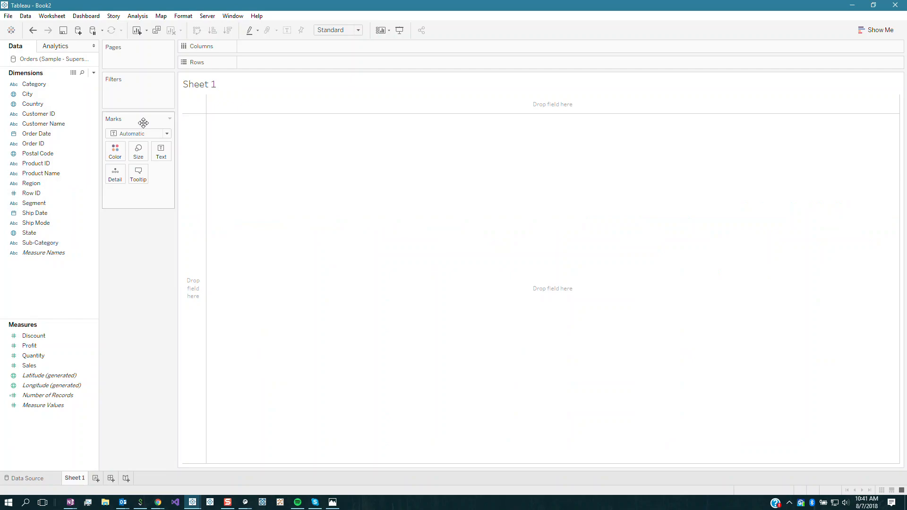
click(59, 87)
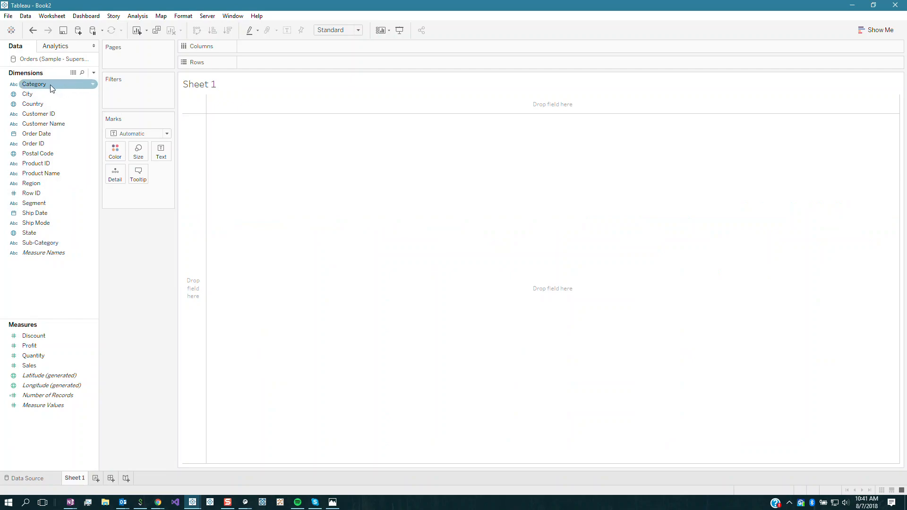
double_click(52, 89)
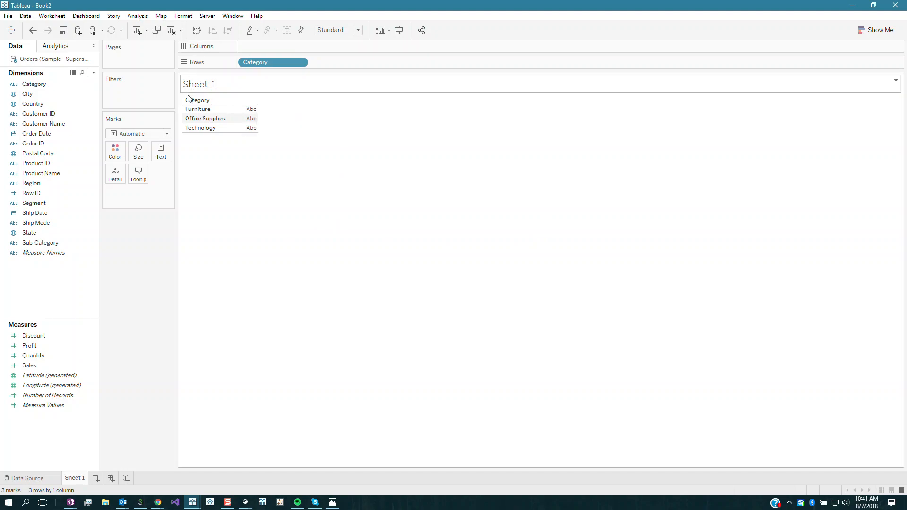
mouse_move(288, 62)
mouse_down()
mouse_move(276, 48)
mouse_move(285, 47)
mouse_move(272, 62)
mouse_up()
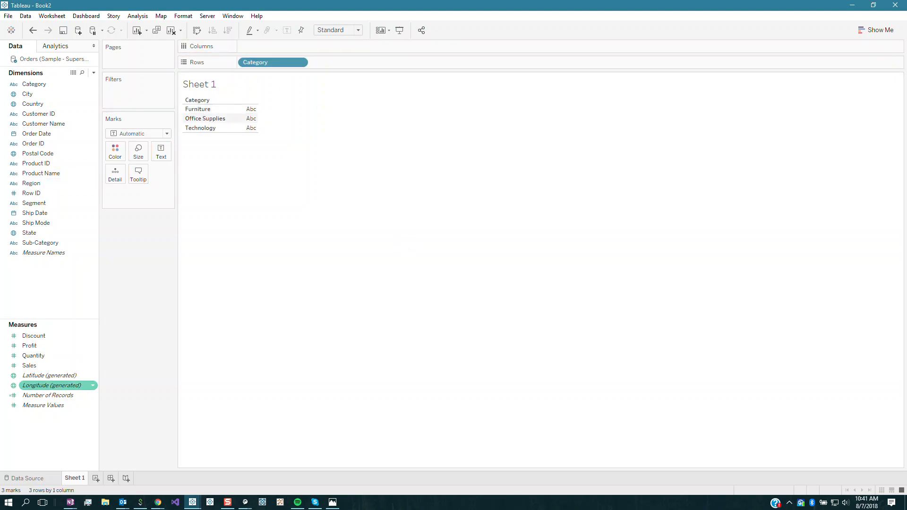
Add the Sales measure as text for each category, and move it to Columns to make a bar chart
click(29, 366)
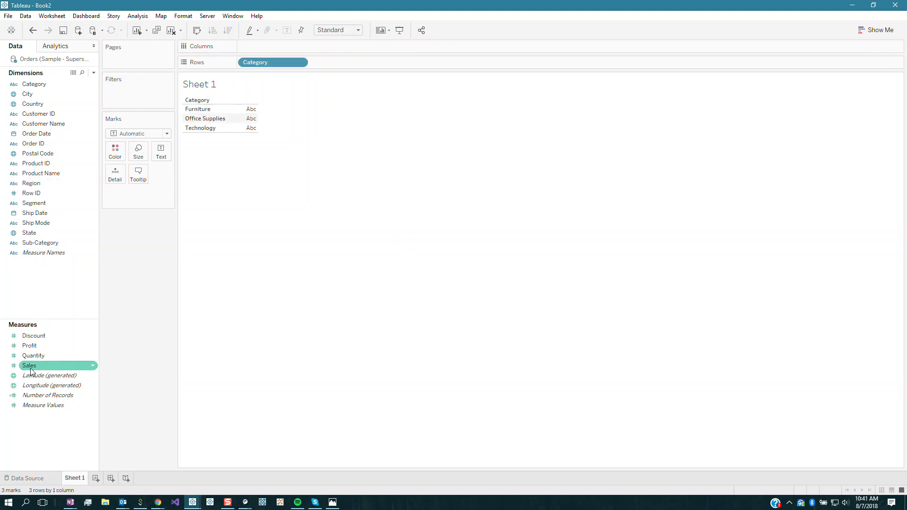
drag(30, 372, 161, 152)
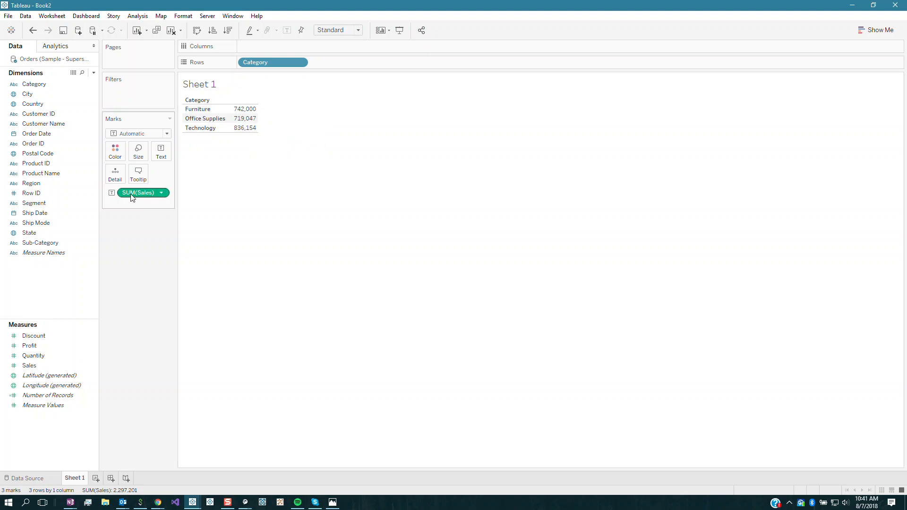
drag(132, 197, 292, 45)
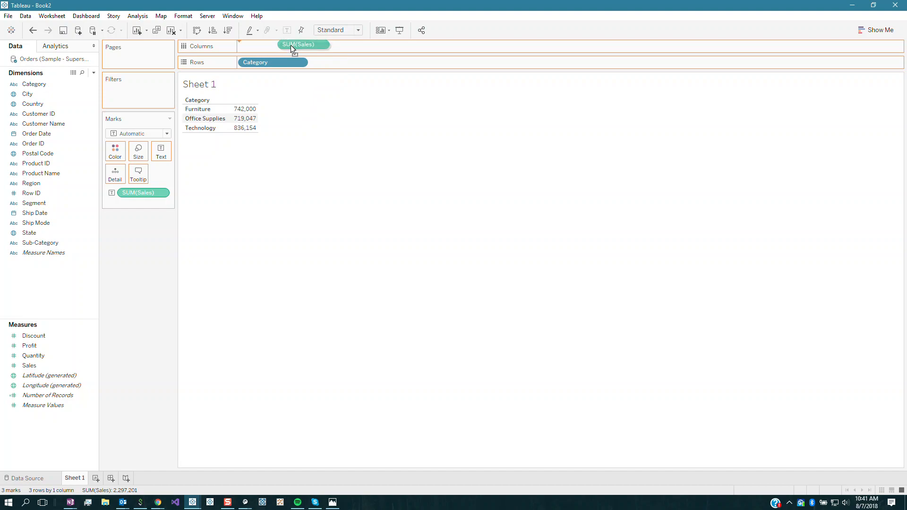
drag(290, 45, 290, 46)
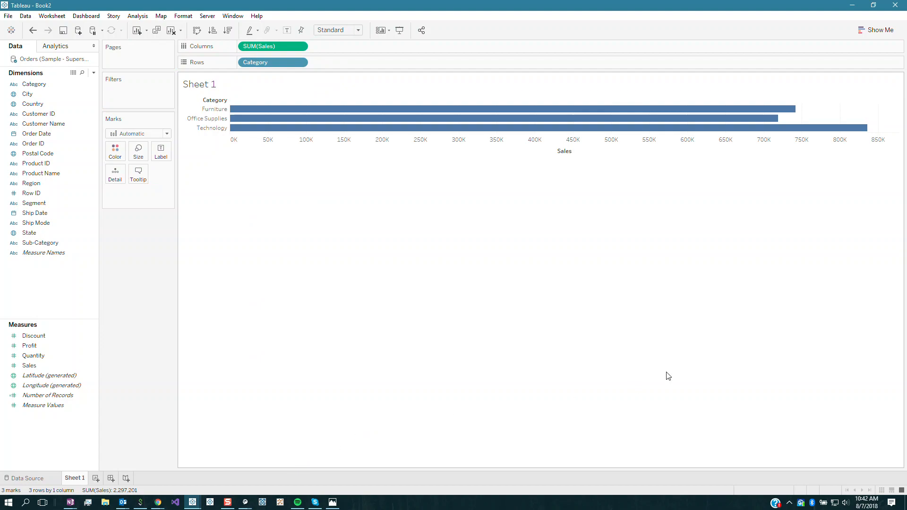
Turn the mark labels of the bars on and off again
mouse_move(798, 111)
click(287, 31)
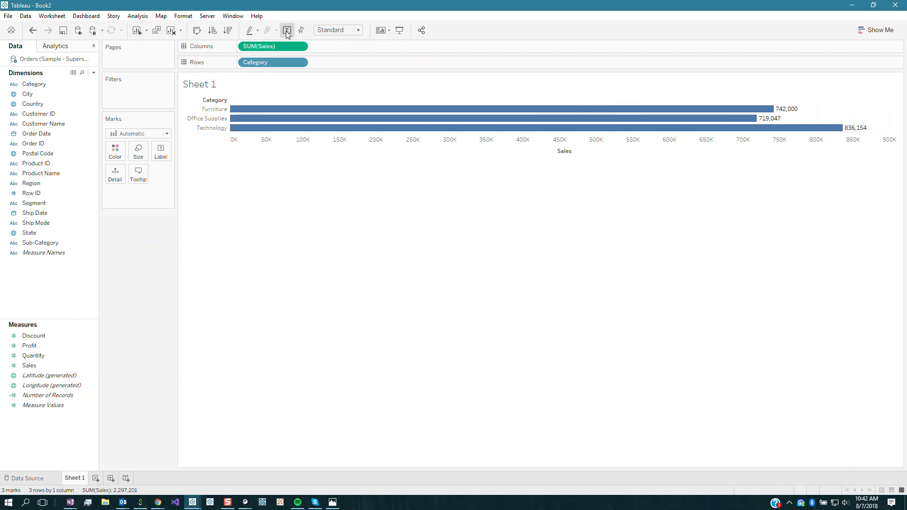
click(287, 32)
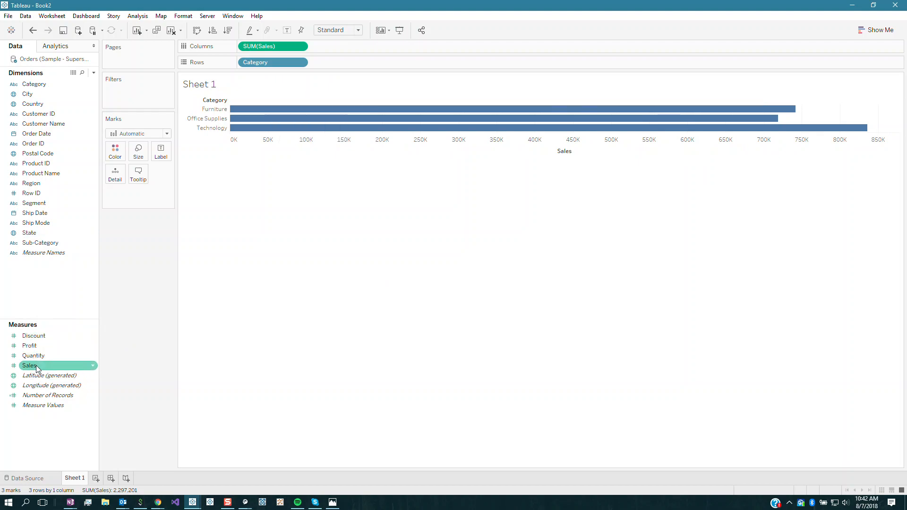
Label the bars with their sales by adding the Sales measure to Label
drag(38, 369, 161, 157)
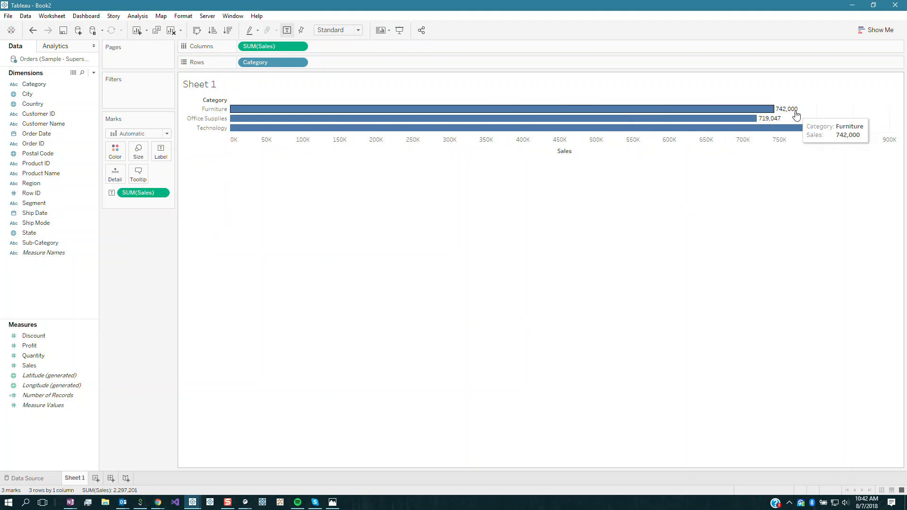
mouse_move(771, 120)
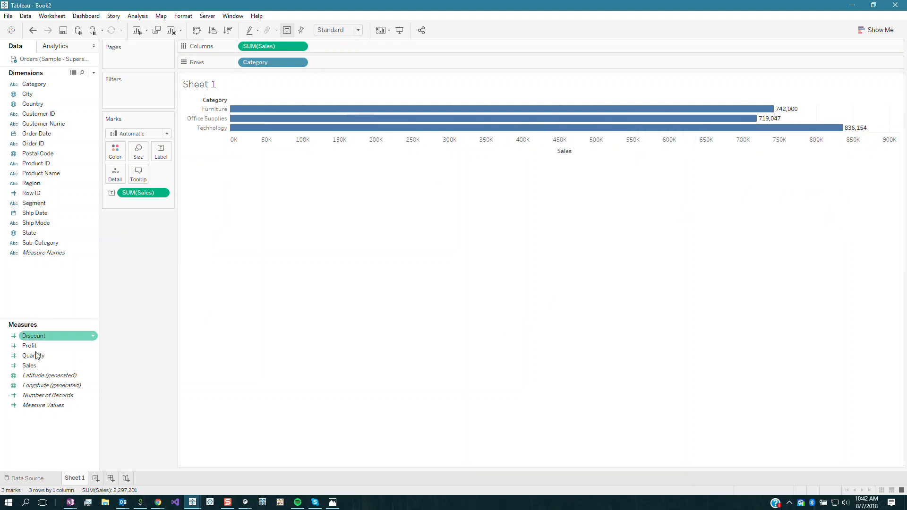
click(31, 366)
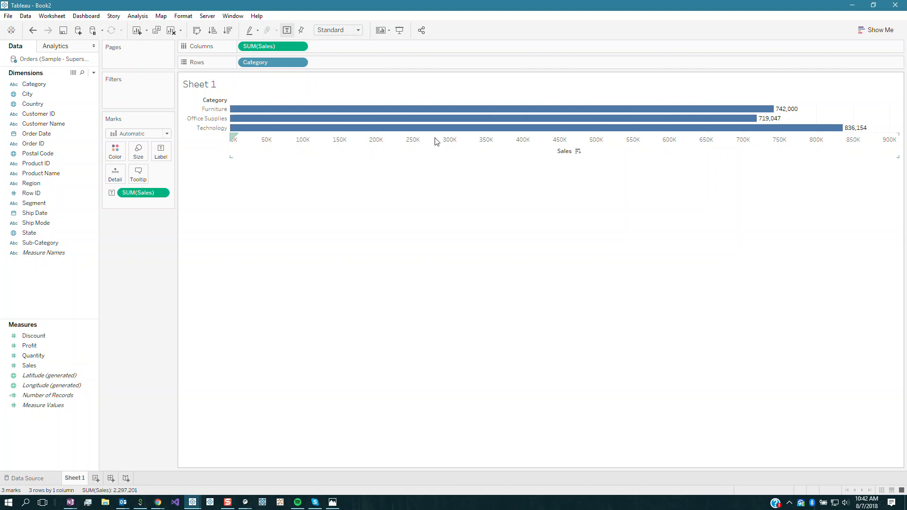
mouse_move(478, 119)
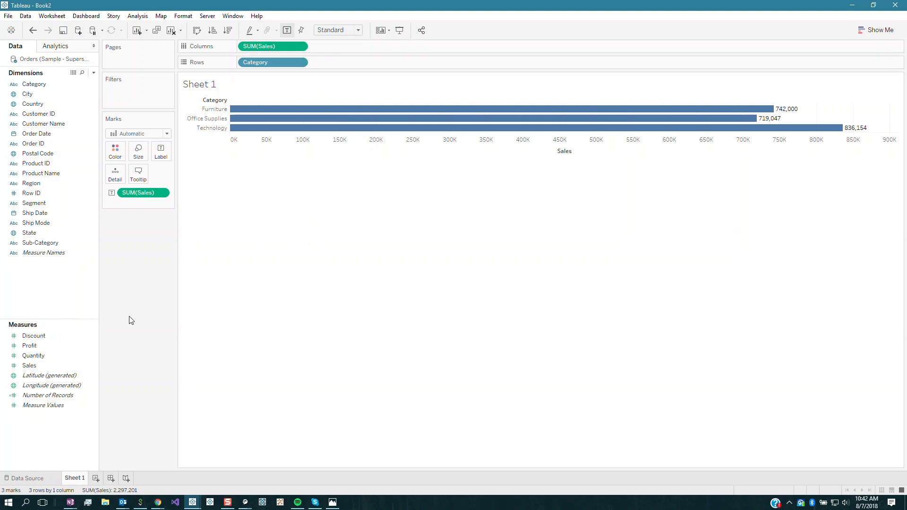
Set the default number format of the Sales measure to Currency (Standard) with the English (United States) locale
right_click(78, 366)
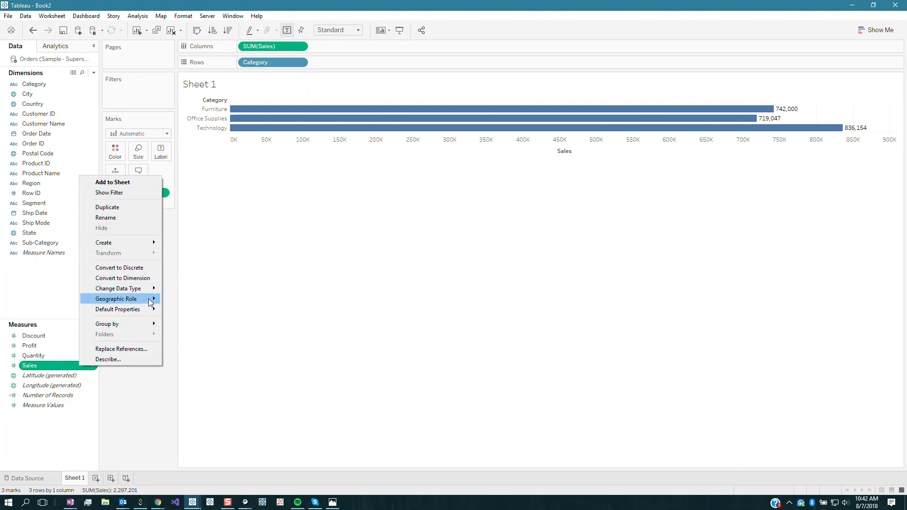
mouse_move(149, 310)
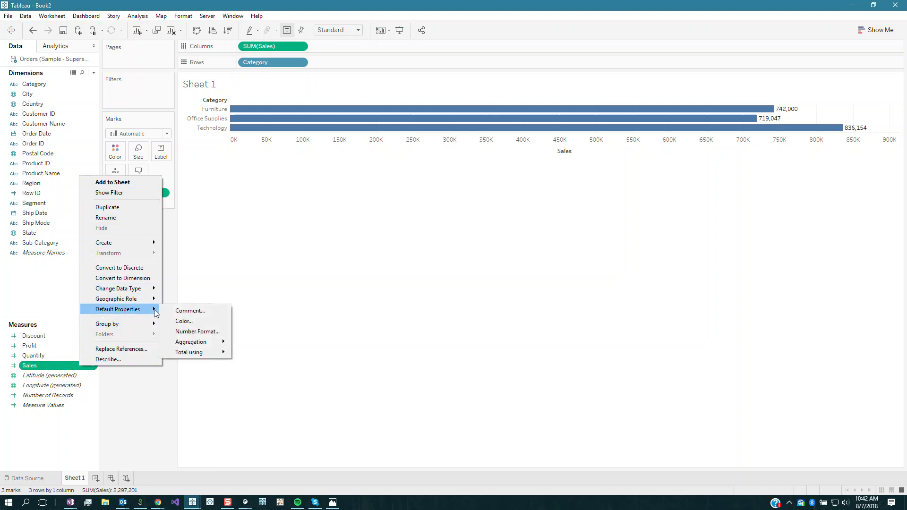
click(208, 331)
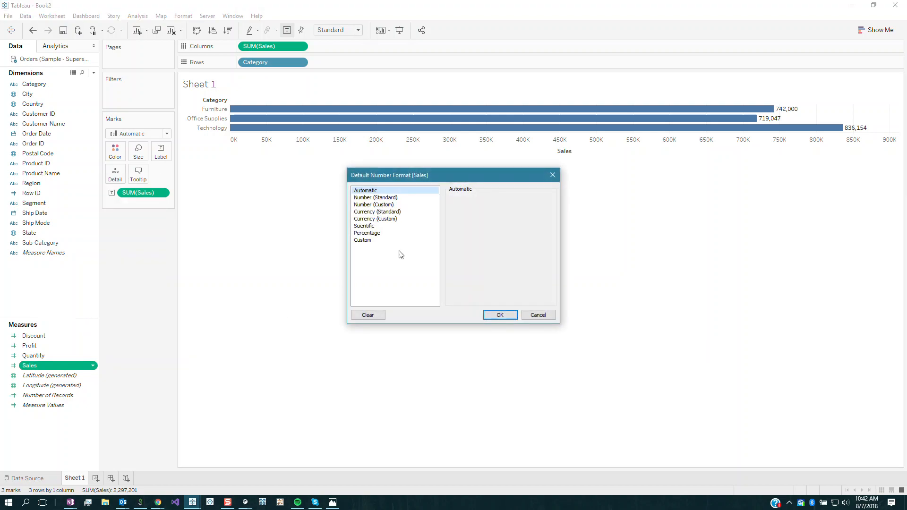
click(397, 212)
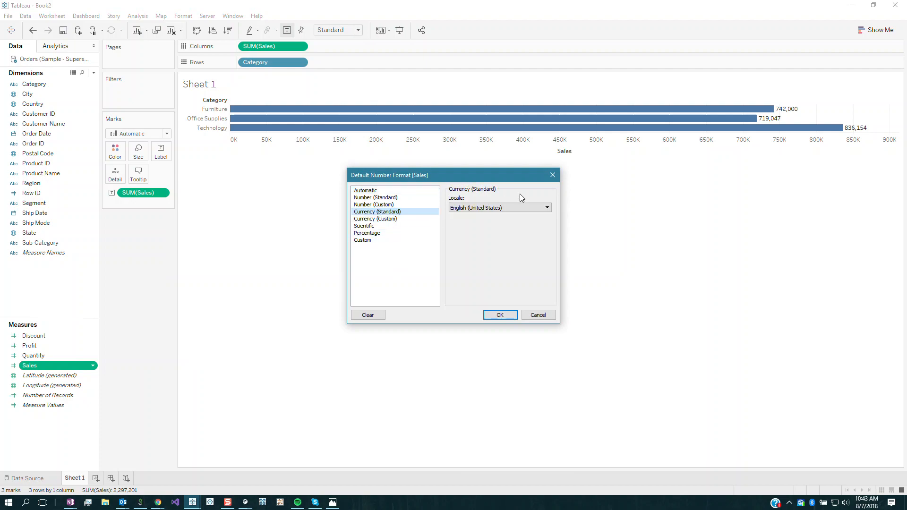
click(506, 313)
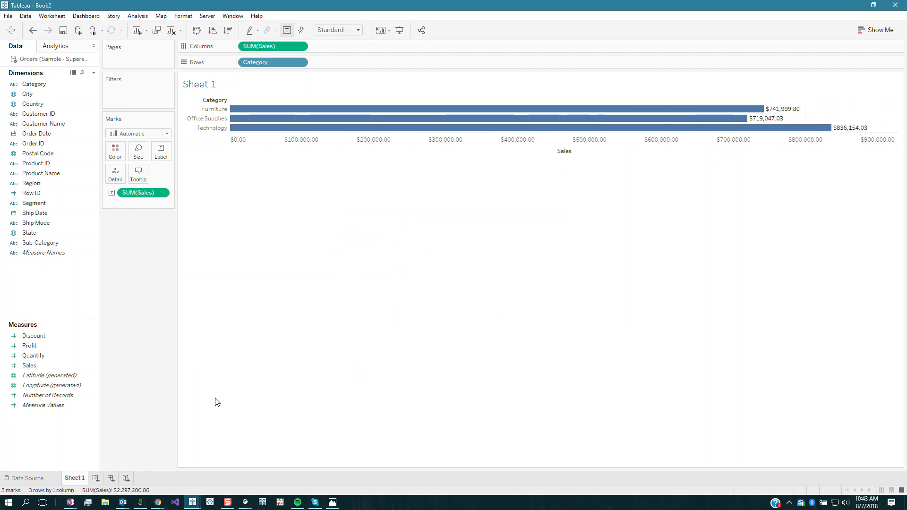
Set the default number format of Sales to Currency (Custom) with 0 decimal places, $ prefix and thousands separators
right_click(35, 368)
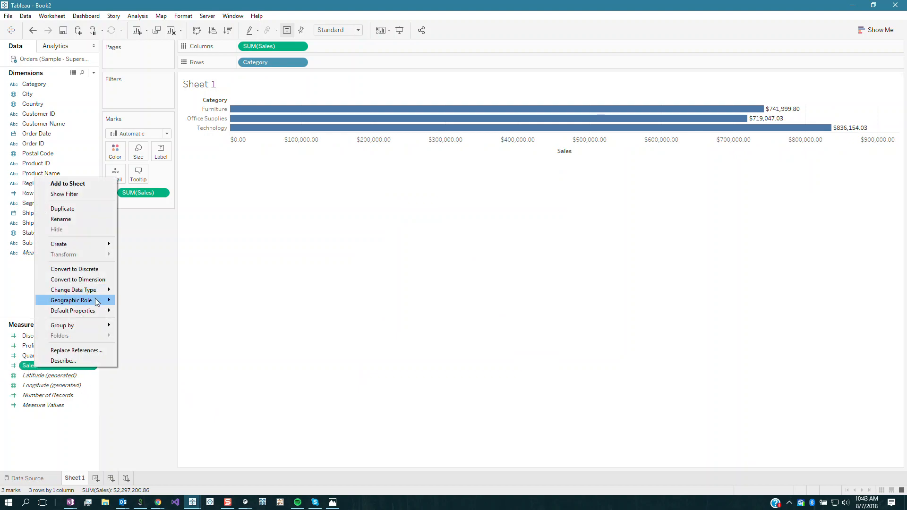
mouse_move(95, 315)
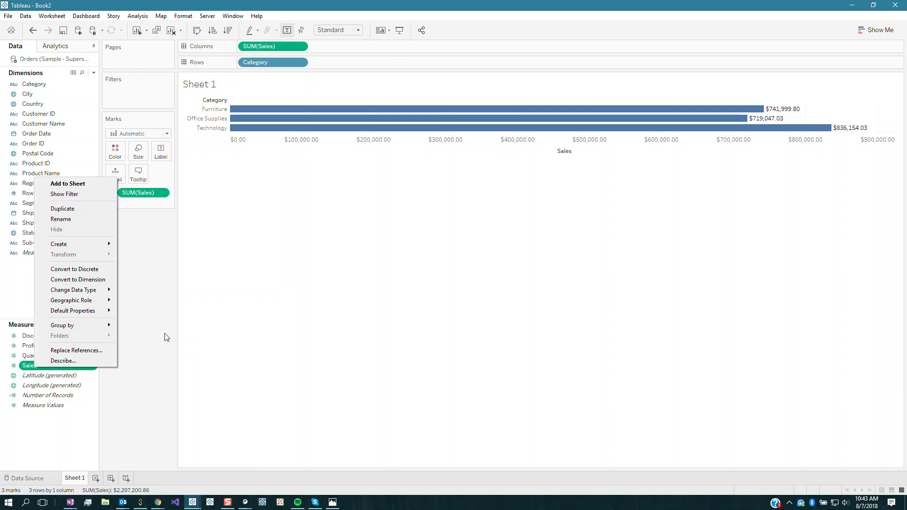
mouse_move(109, 309)
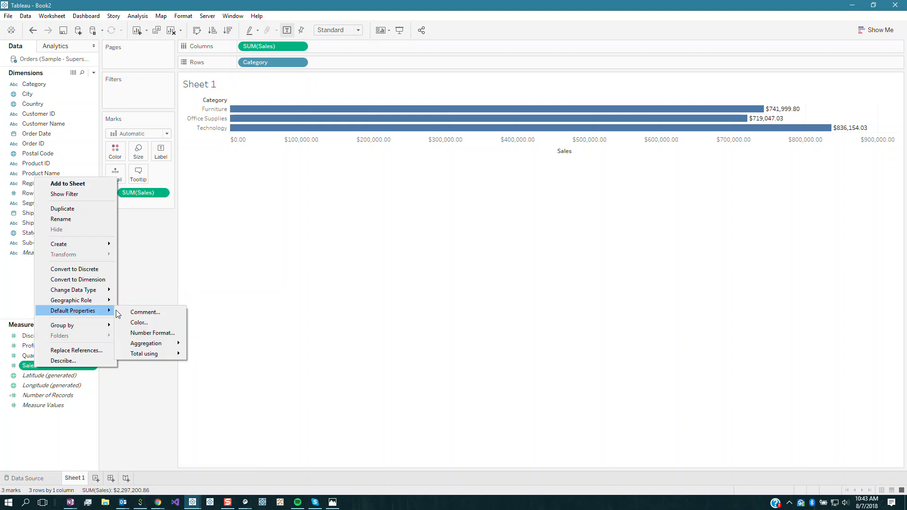
click(184, 331)
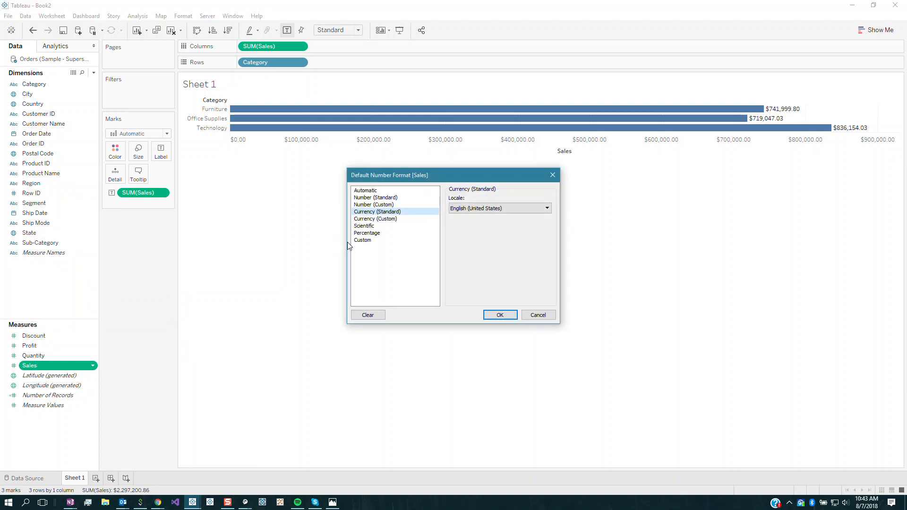
click(397, 219)
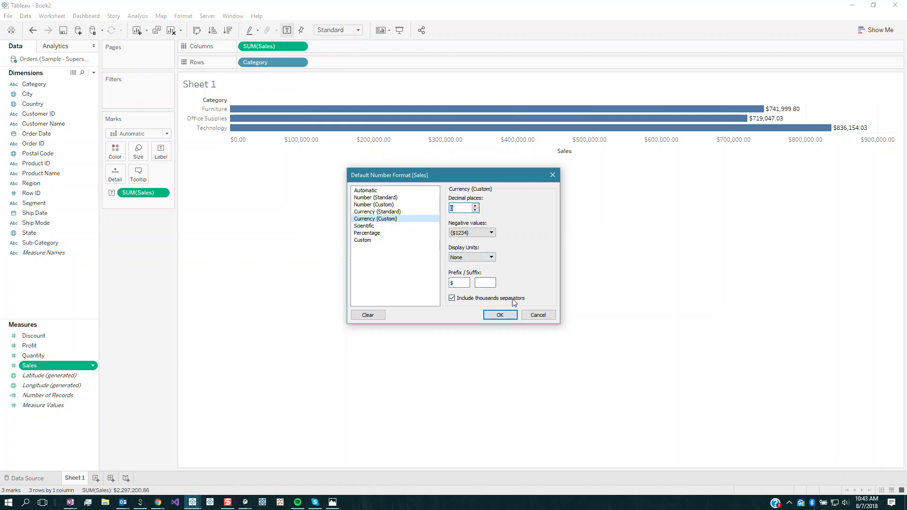
click(499, 315)
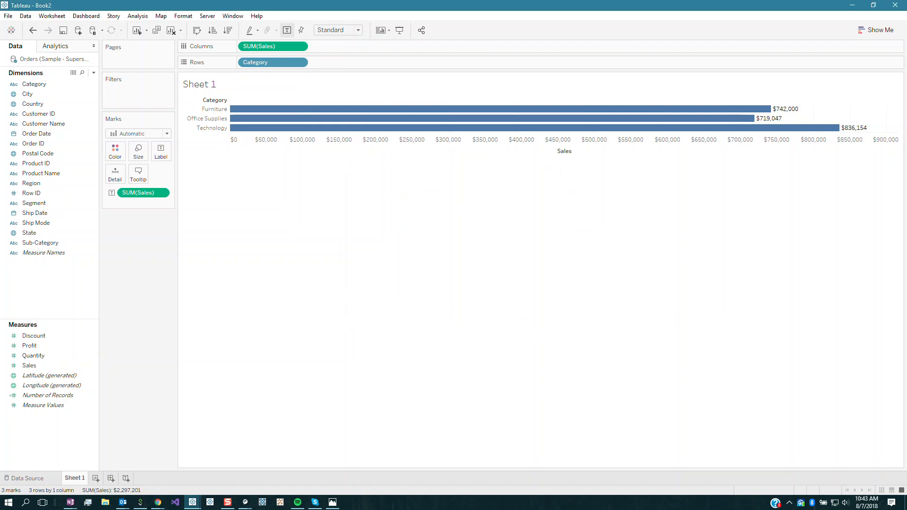
Try Thousands (K) as the display units in the default number format of Sales and undo the change
click(15, 377)
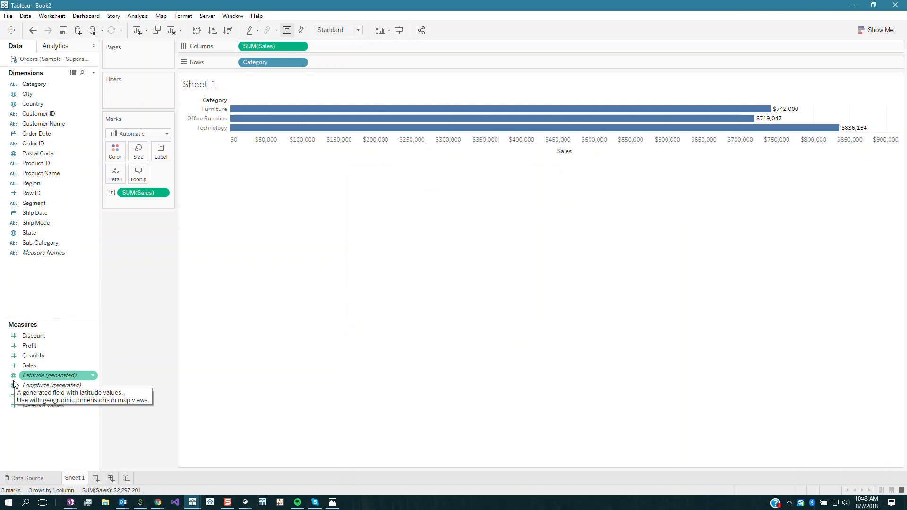
click(19, 366)
right_click(44, 365)
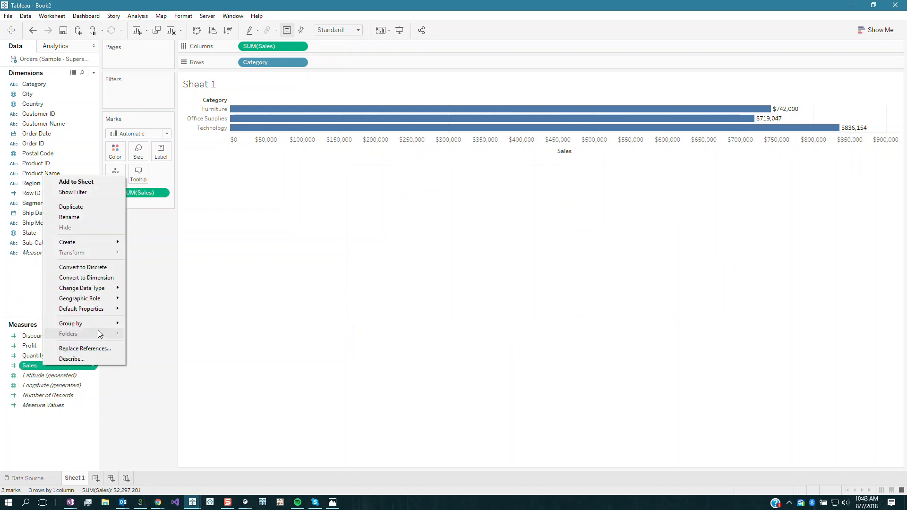
mouse_move(94, 309)
click(166, 334)
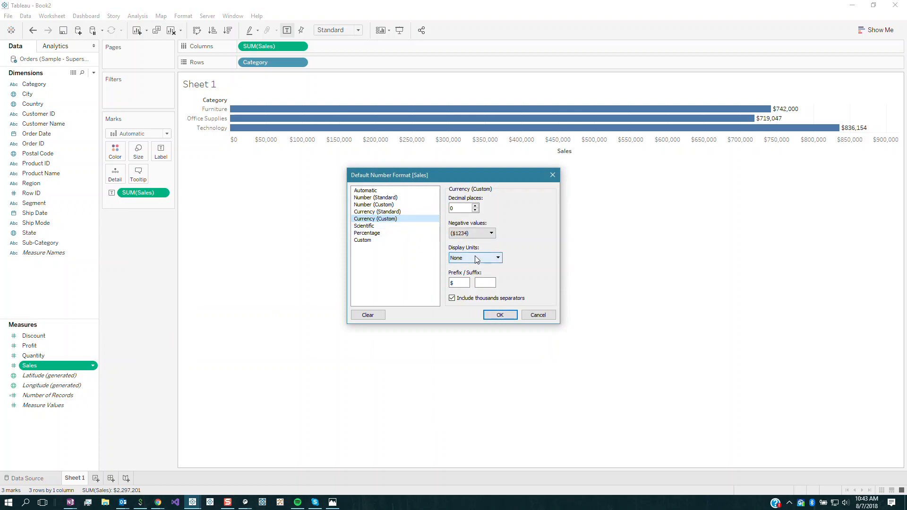
click(476, 258)
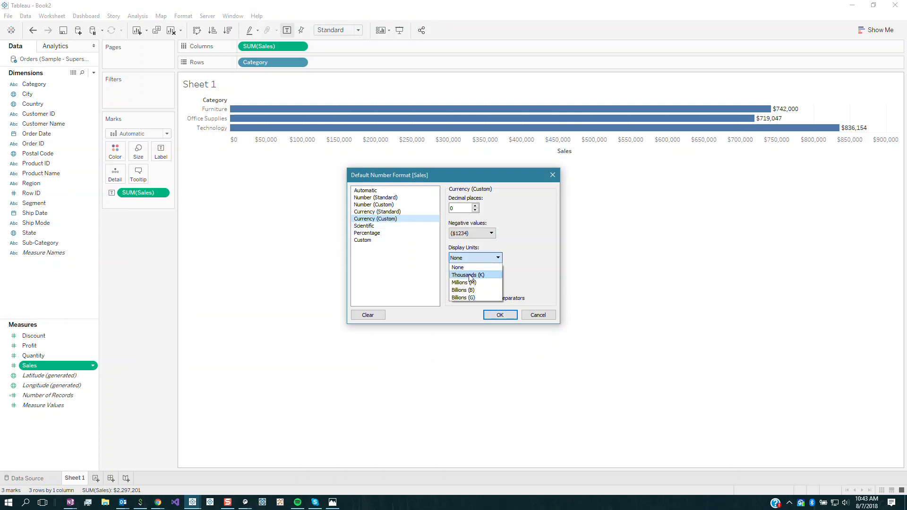
click(468, 275)
click(498, 315)
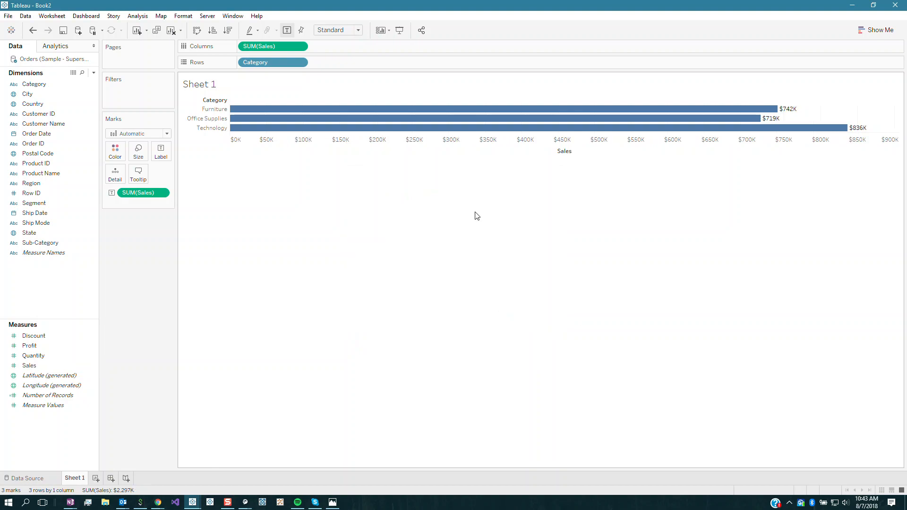
click(33, 31)
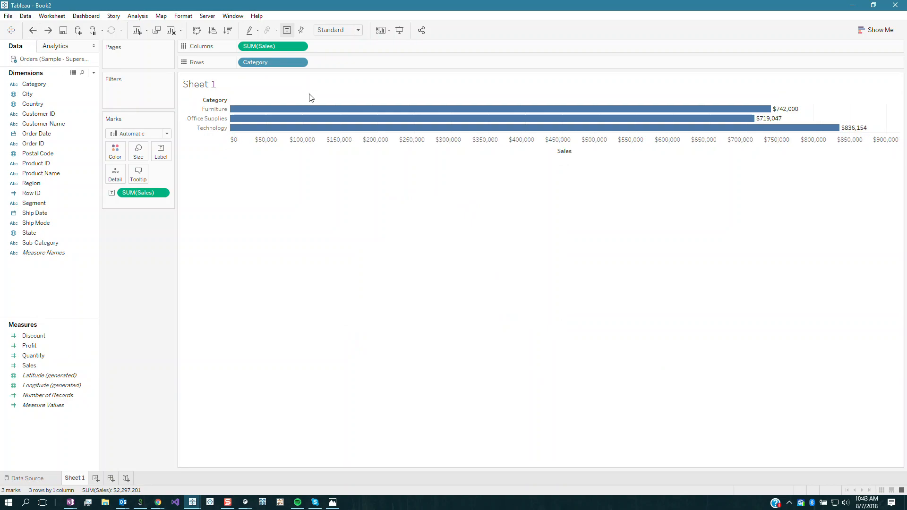
Try coloring the category bars by Region and remove Region from the marks again
click(34, 185)
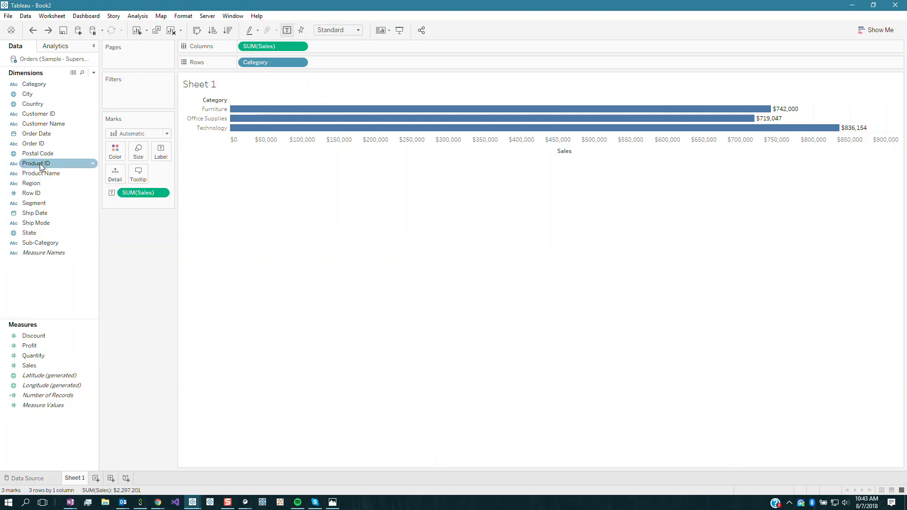
drag(38, 186, 116, 150)
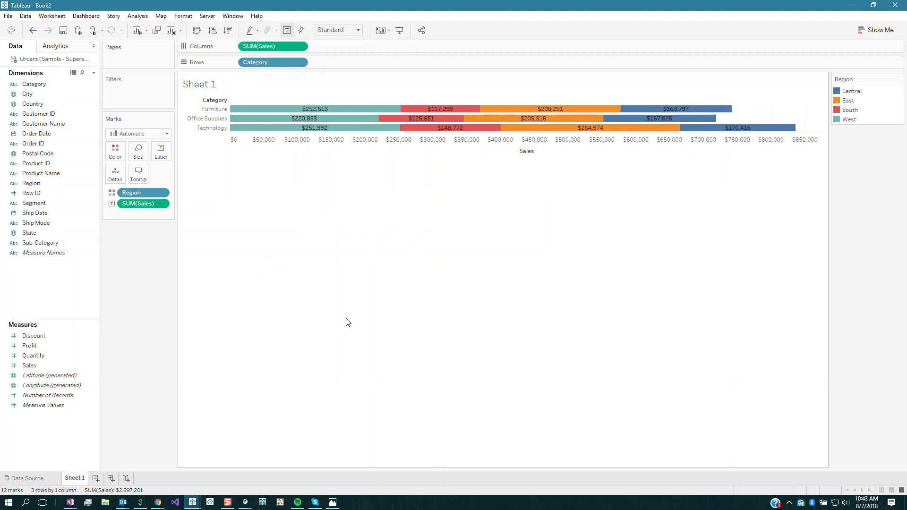
mouse_move(318, 132)
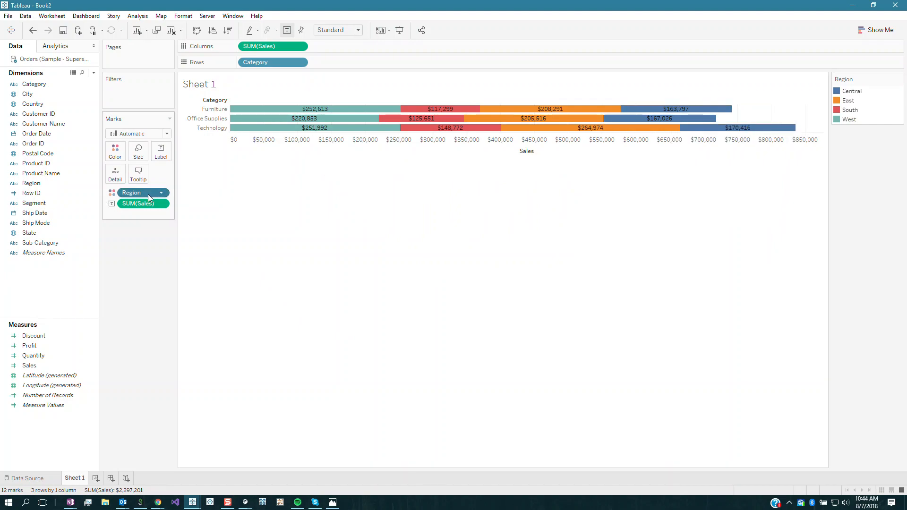
drag(148, 193, 60, 260)
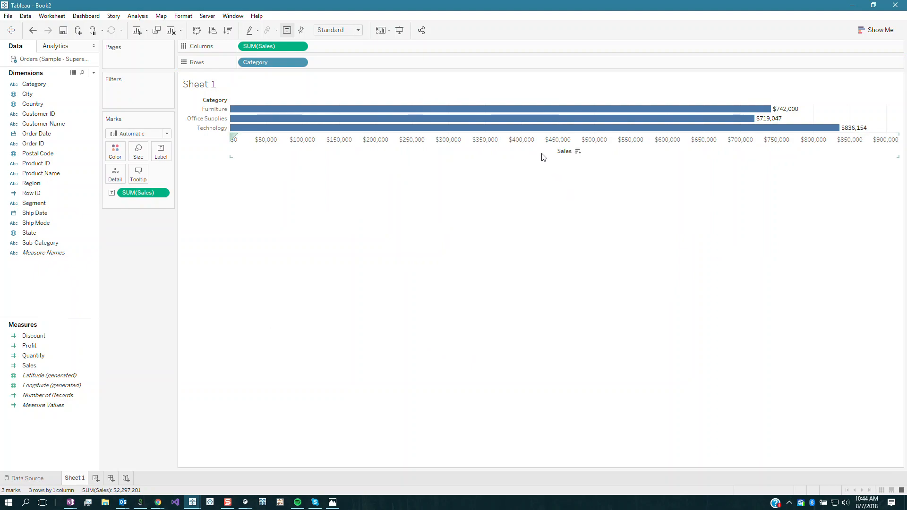
Rename the bar chart's sheet as Bar and add a new worksheet
right_click(73, 482)
click(118, 363)
text(Bar)
key(Return)
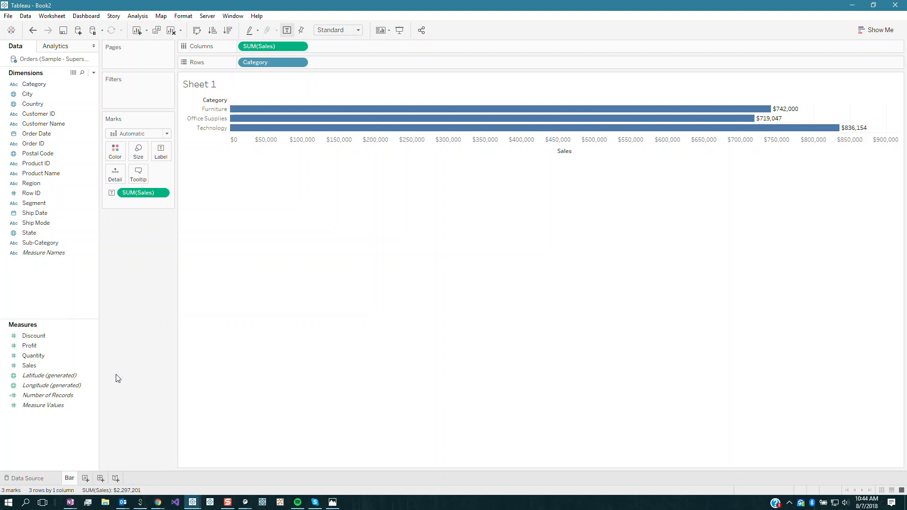
click(88, 482)
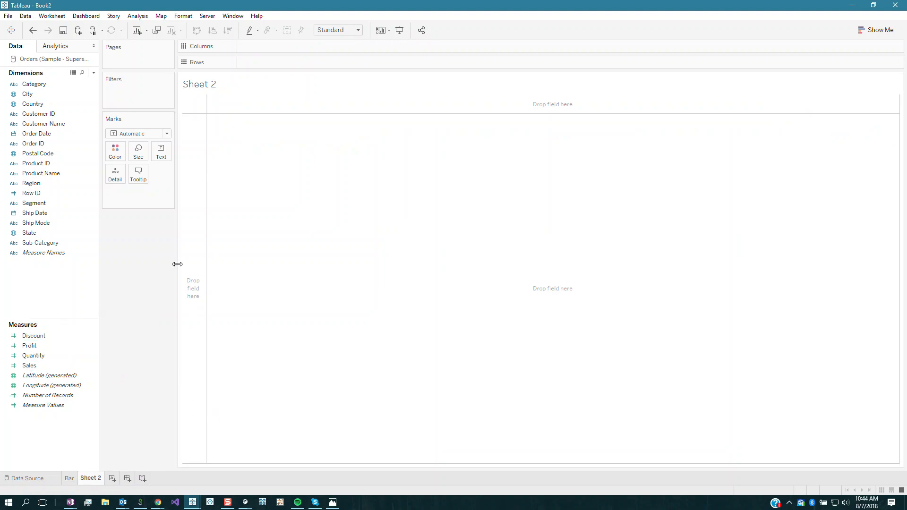
Try the Pie mark type on the empty sheet, check the pie chart requirements, and restore the Automatic mark type
click(137, 134)
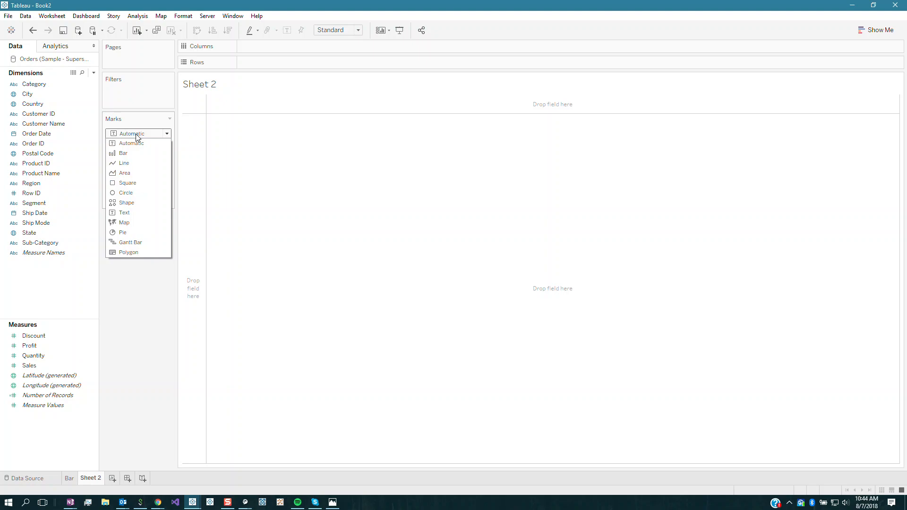
click(131, 236)
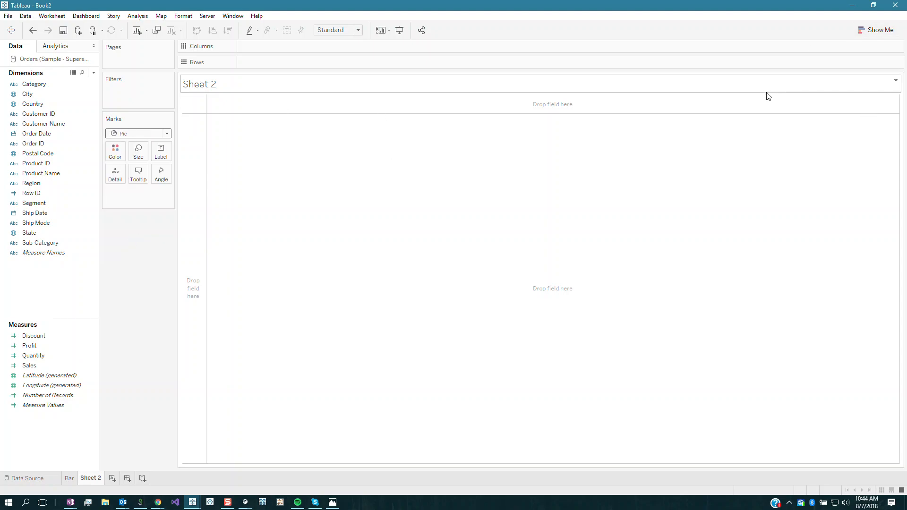
click(879, 30)
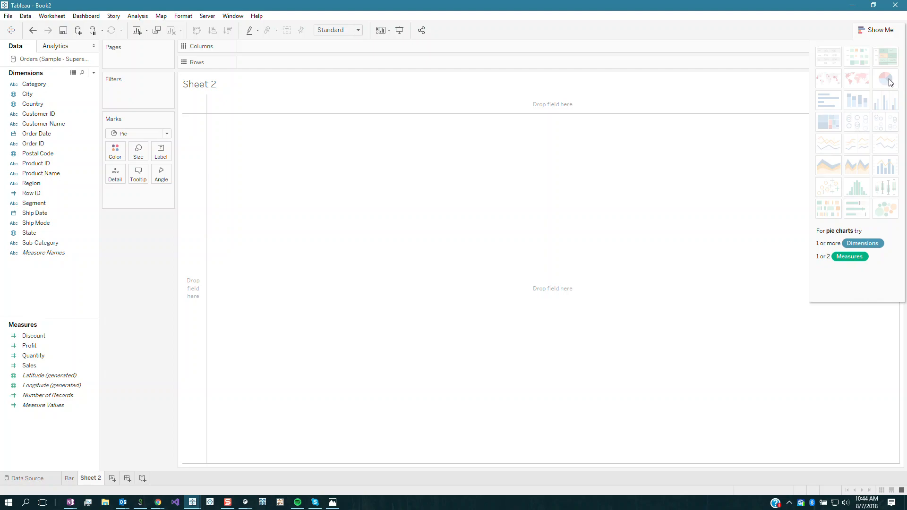
click(136, 134)
click(135, 146)
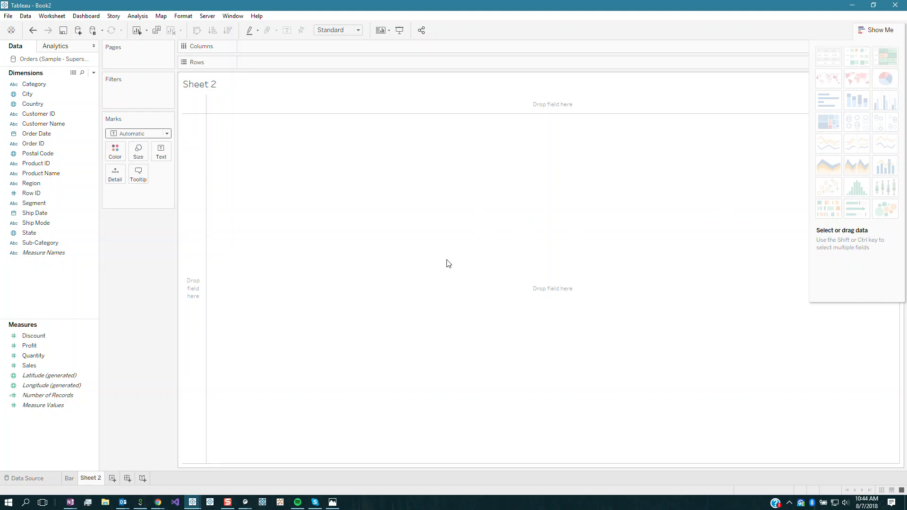
Try building a pie chart of Sales by Category from the suggested chart types and clear the sheet
click(35, 91)
drag(34, 85, 267, 62)
mouse_move(29, 366)
mouse_down()
mouse_move(249, 118)
mouse_move(301, 32)
mouse_move(302, 47)
mouse_up()
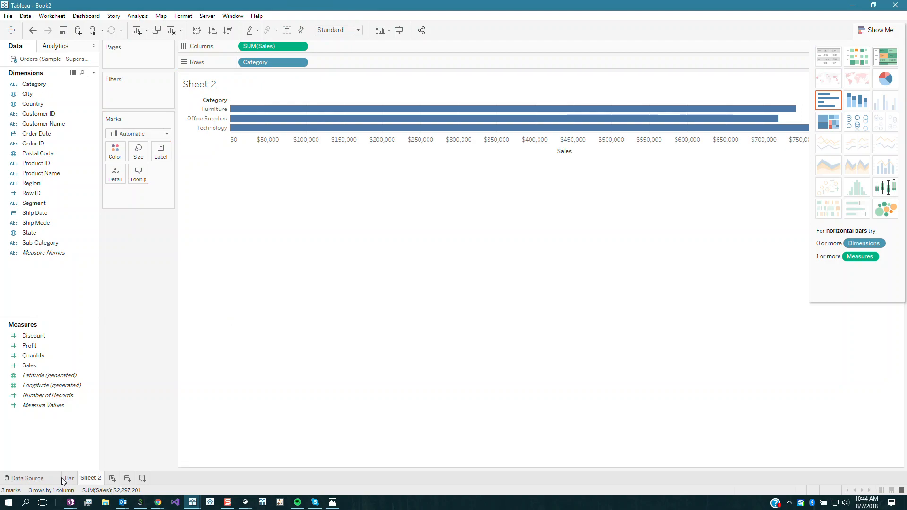
click(885, 78)
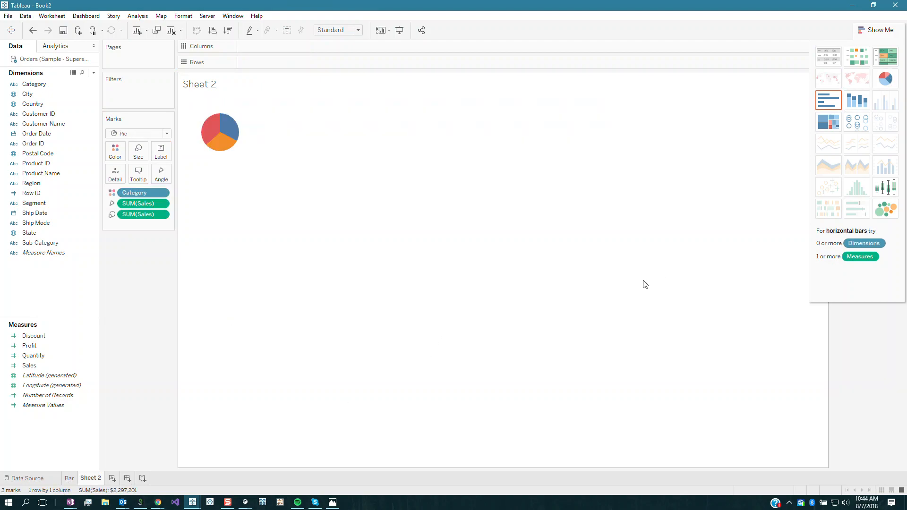
mouse_move(217, 144)
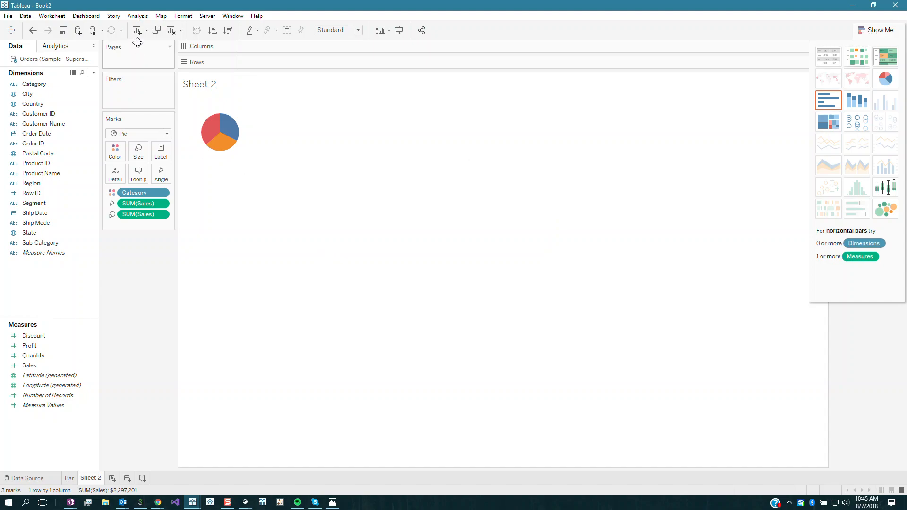
click(171, 32)
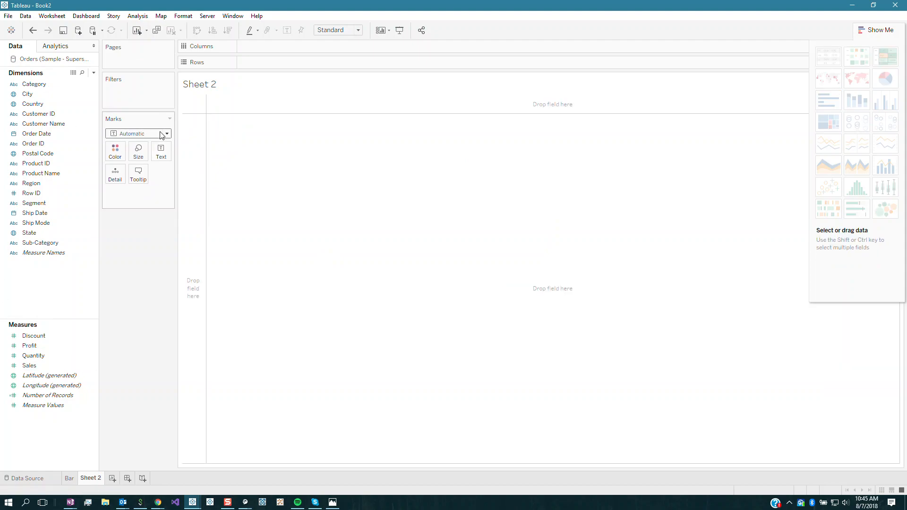
Color the marks by Category and size them by Sales on the empty sheet
drag(34, 84, 116, 150)
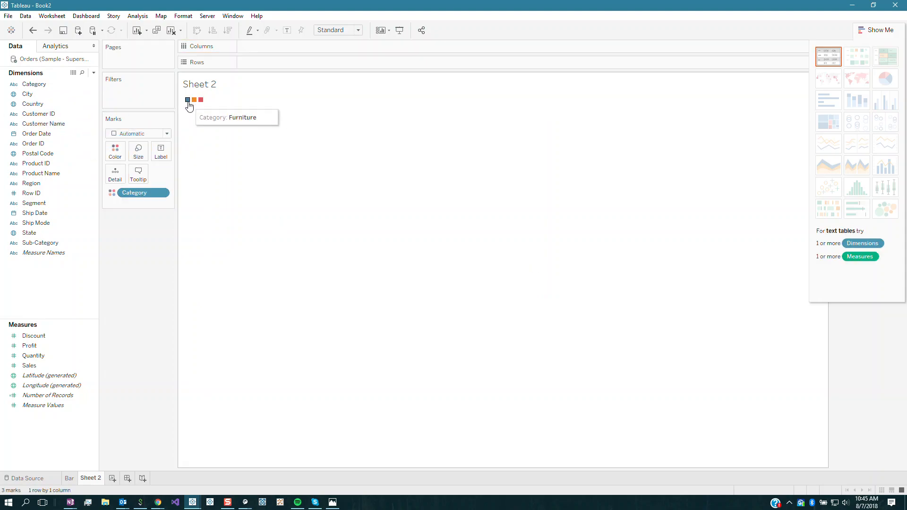
click(873, 30)
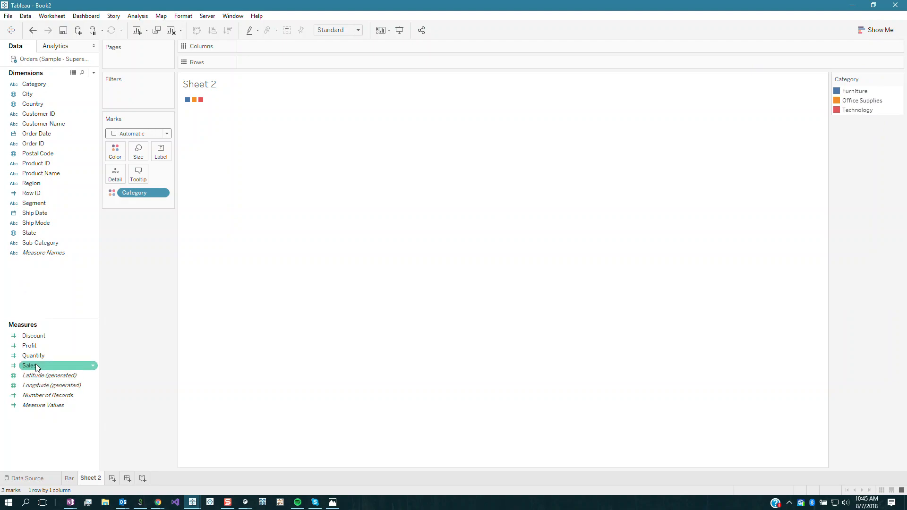
drag(36, 367, 143, 153)
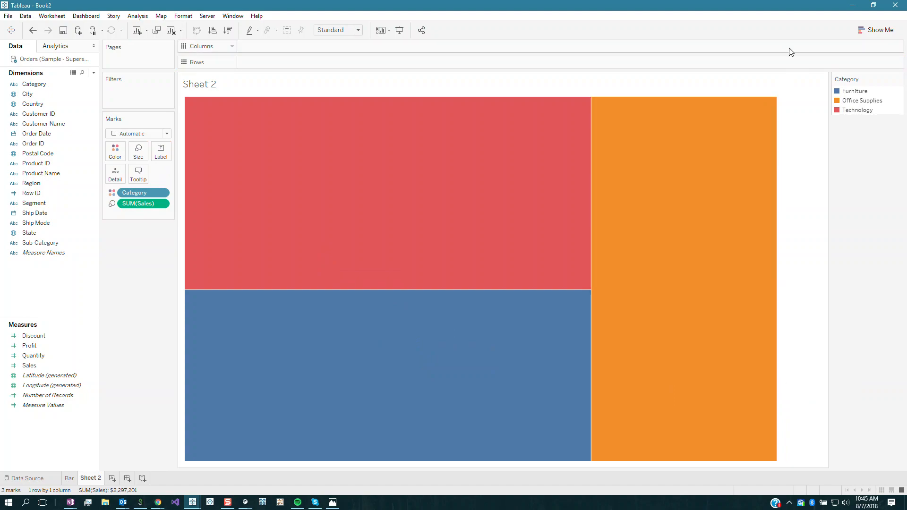
Change the mark type to Pie and assign Sales to the angle of the slices
click(879, 30)
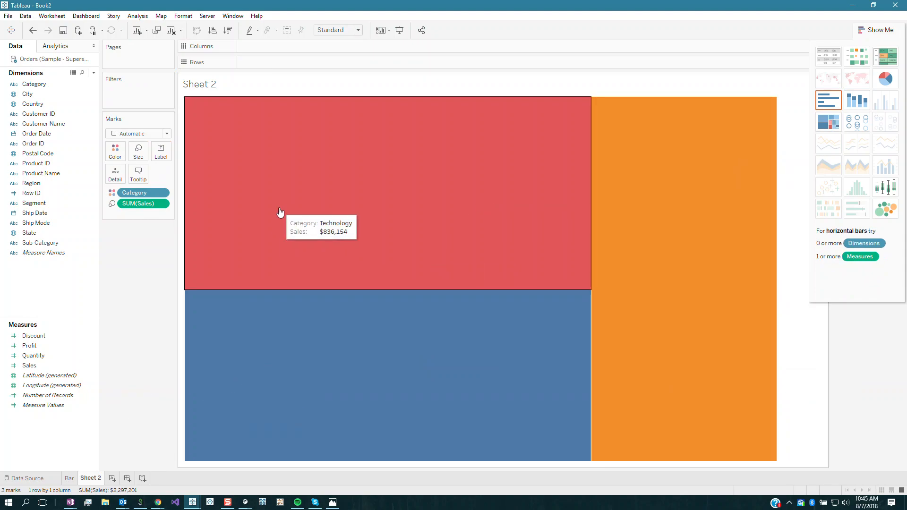
click(149, 134)
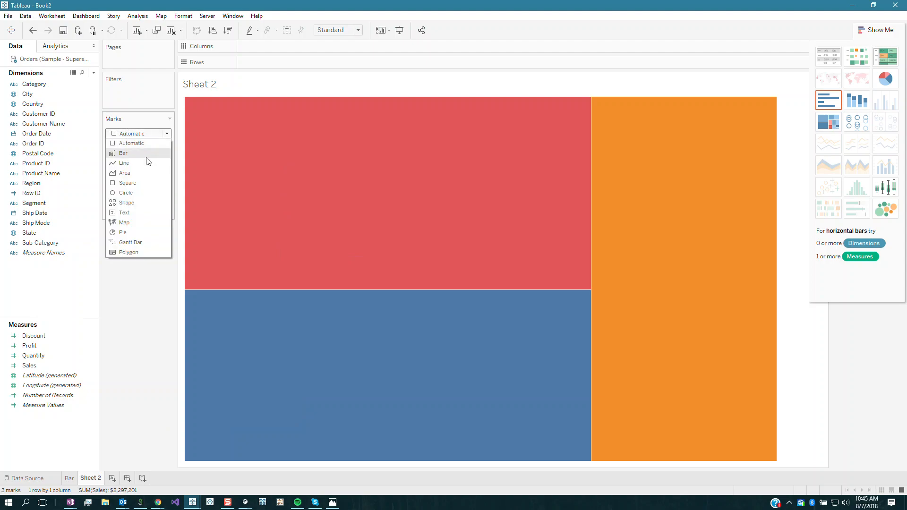
click(141, 234)
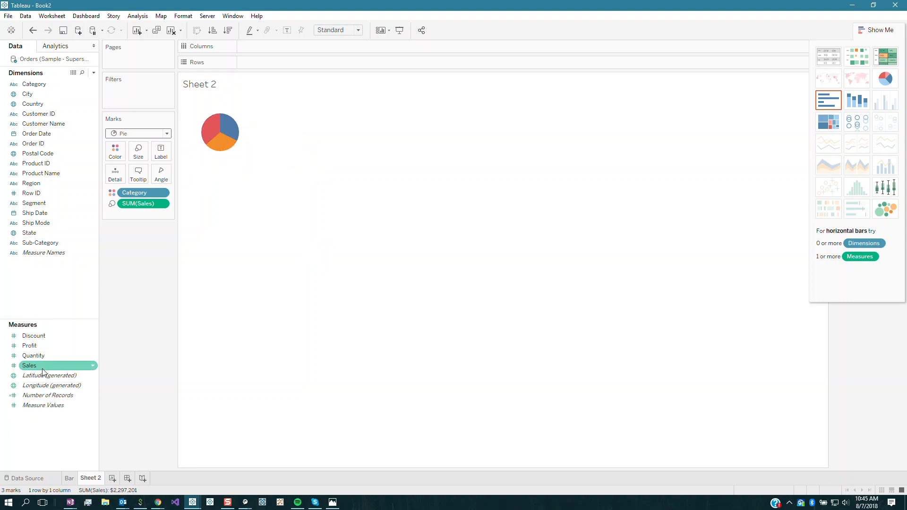
drag(52, 365, 165, 174)
mouse_move(219, 145)
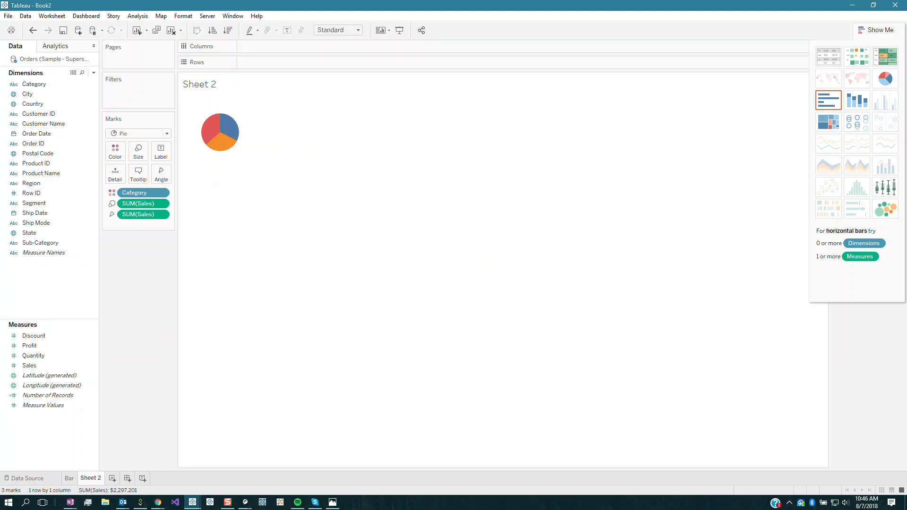
click(881, 30)
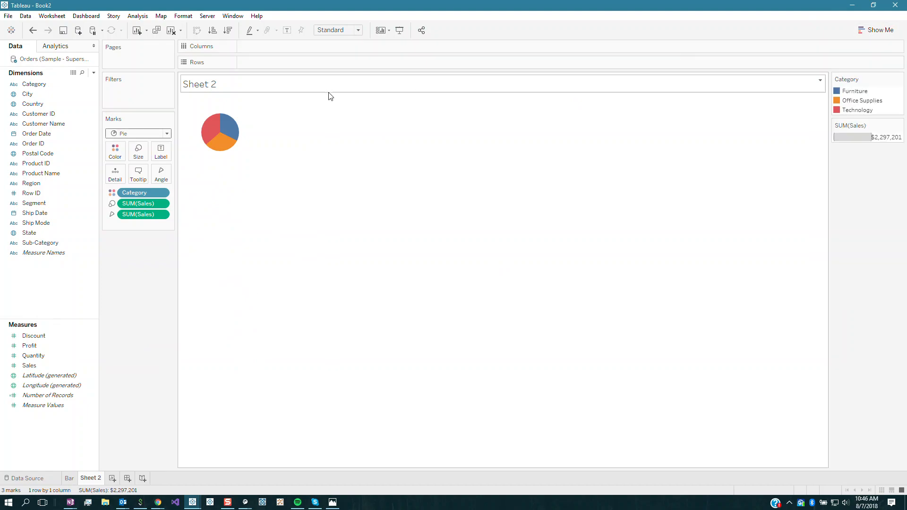
Turn on mark labels for the pie and label each slice with its Category and Sales
click(291, 30)
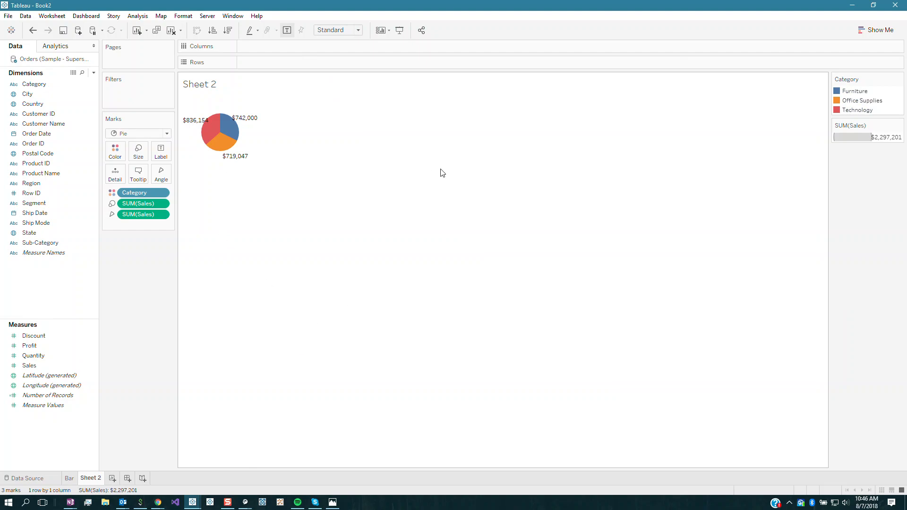
mouse_move(880, 78)
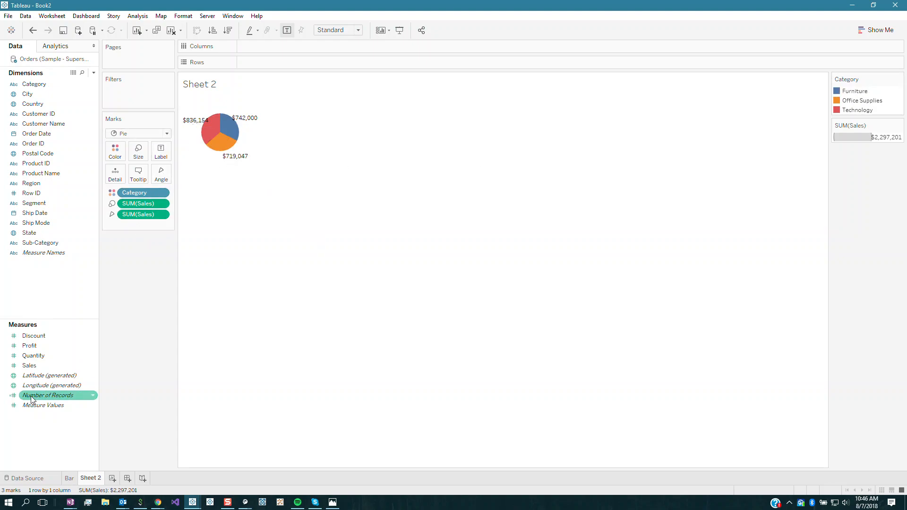
drag(44, 81, 161, 154)
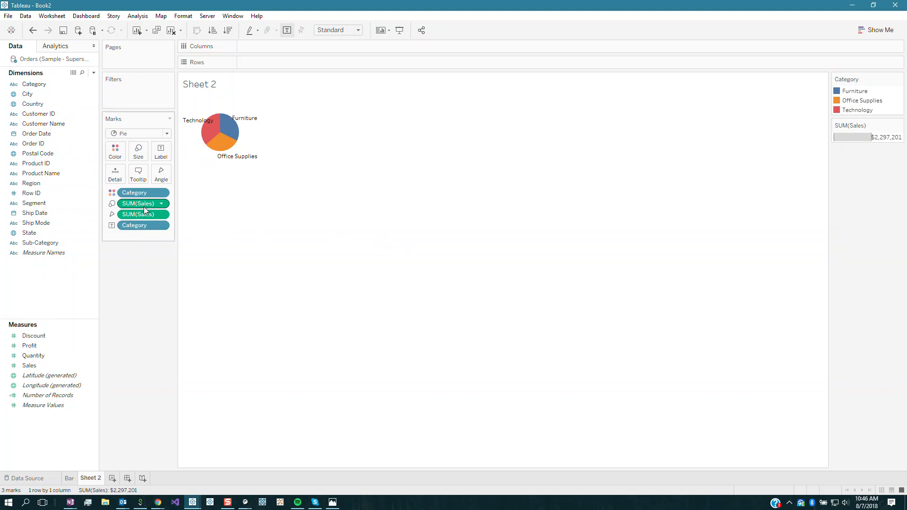
click(30, 366)
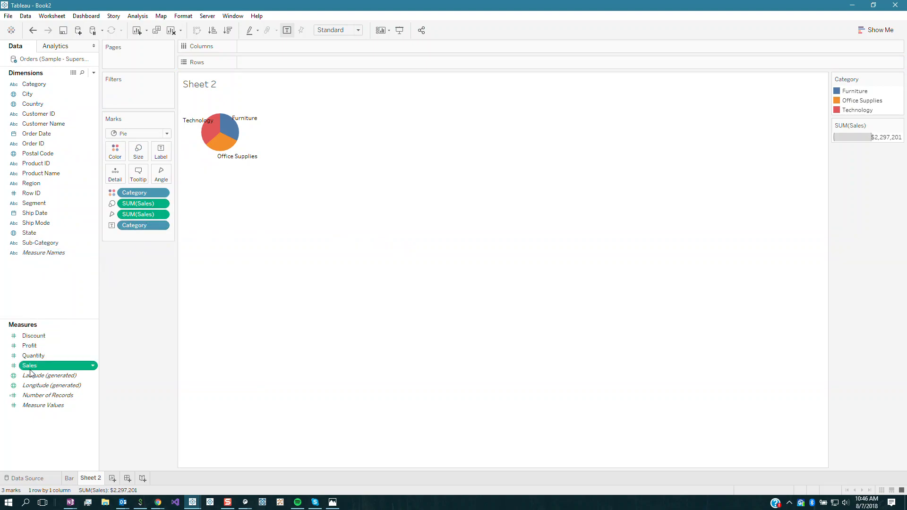
drag(31, 373, 188, 249)
drag(164, 171, 165, 157)
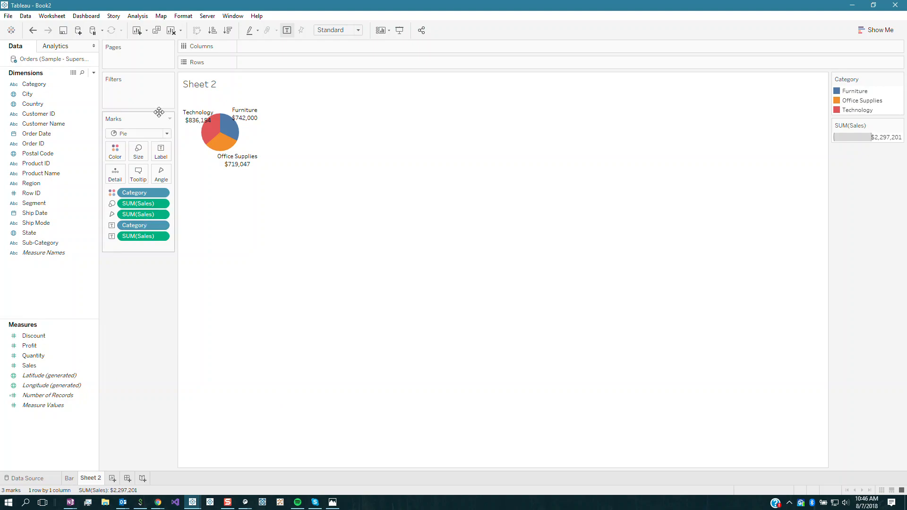
click(165, 150)
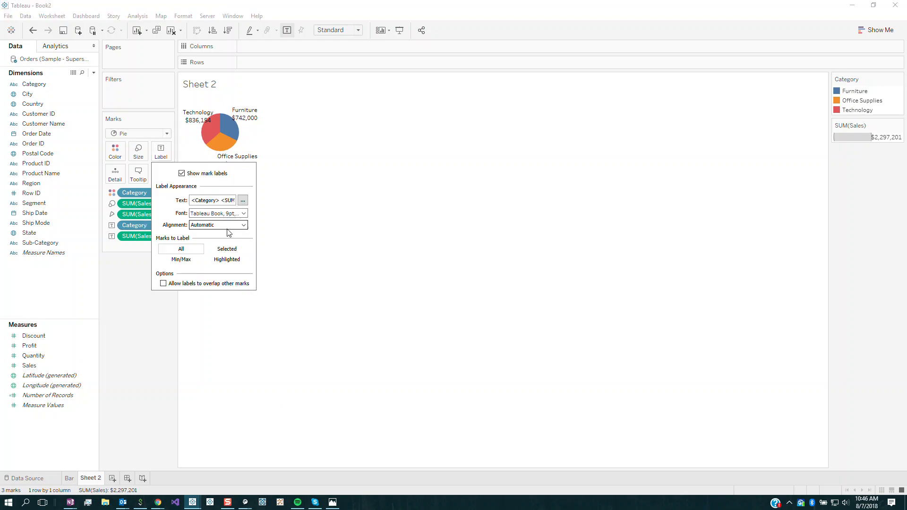
click(166, 151)
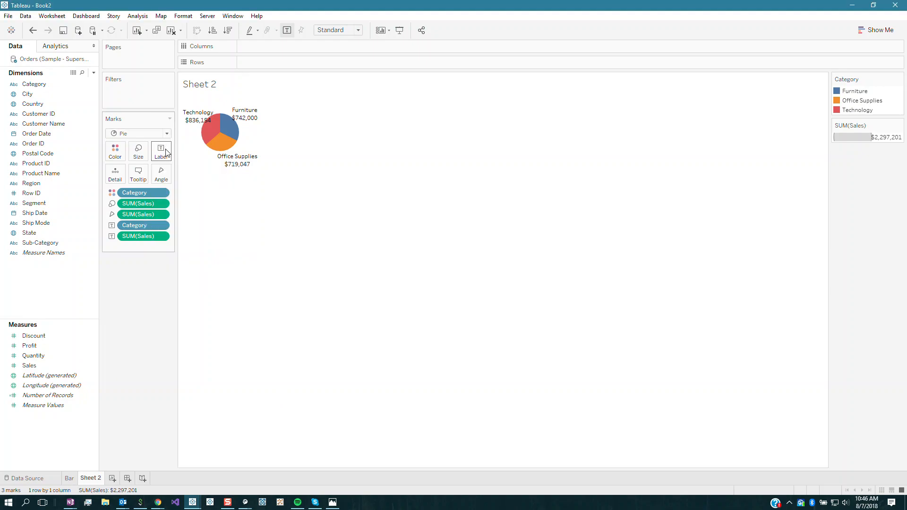
Format the SUM(Sales) line of the pie's mark labels as bold, 10 pt text
click(162, 151)
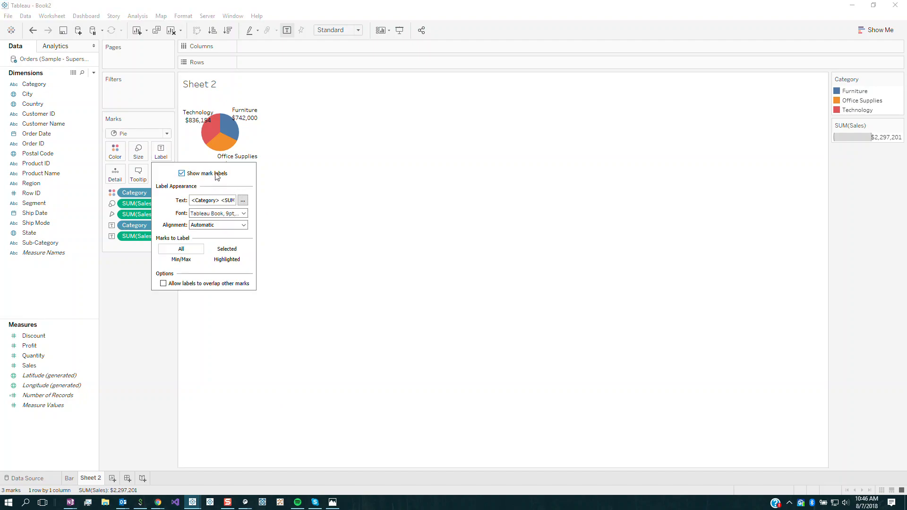
click(243, 201)
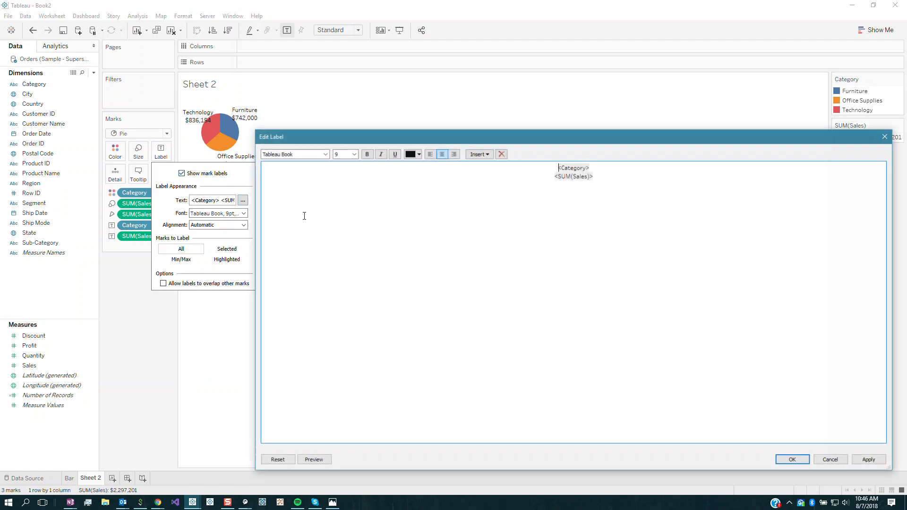
drag(606, 167, 537, 166)
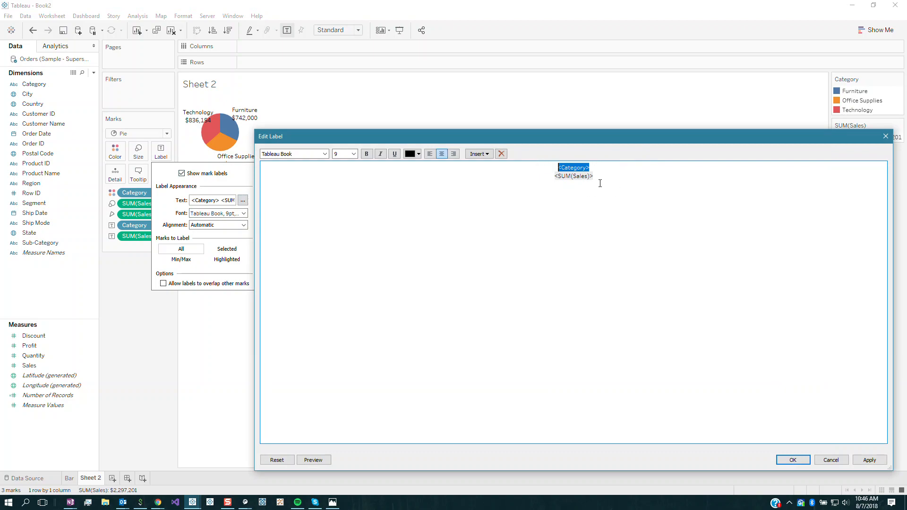
drag(600, 184, 554, 177)
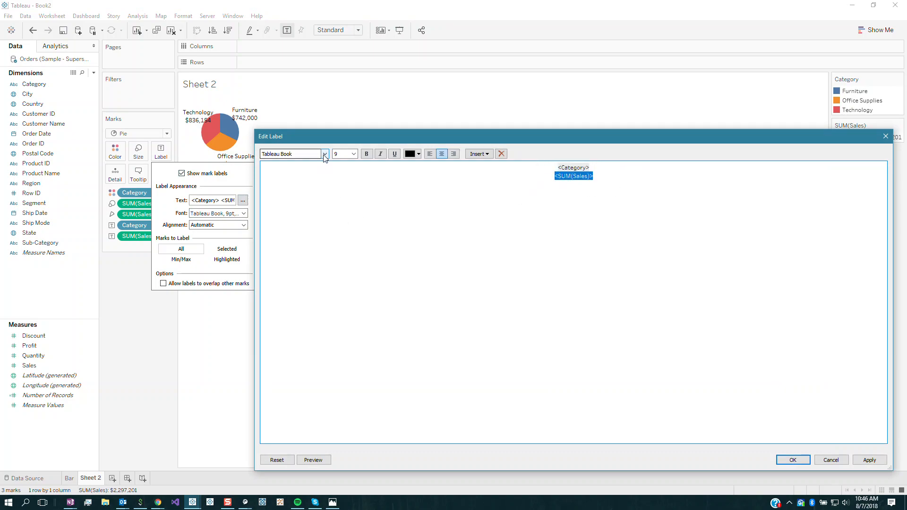
click(353, 155)
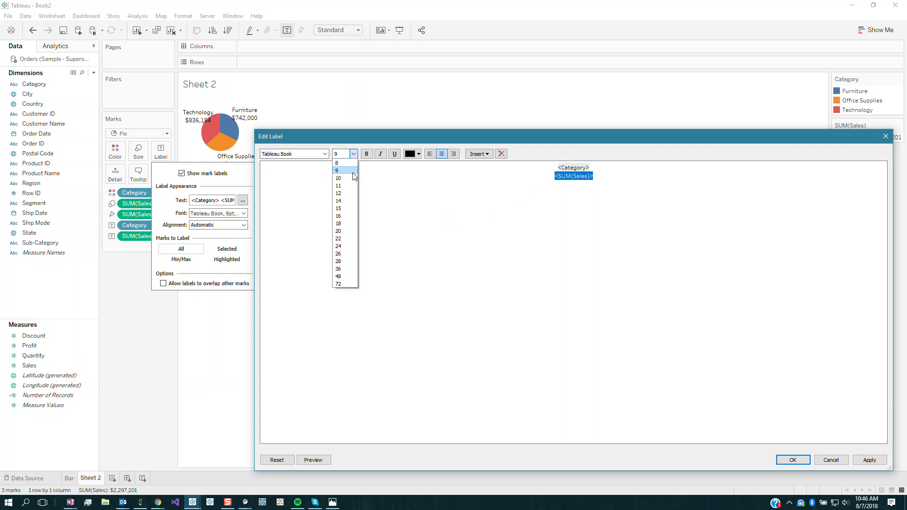
click(354, 178)
click(367, 154)
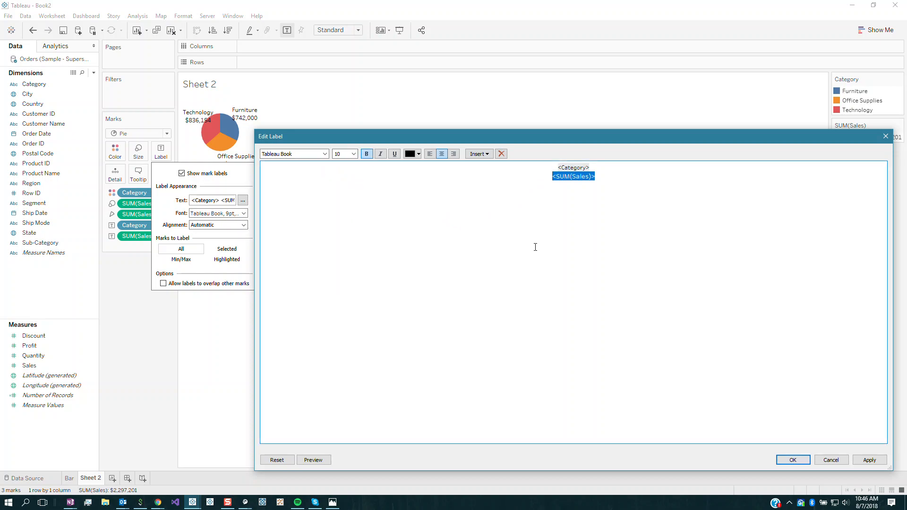
click(792, 460)
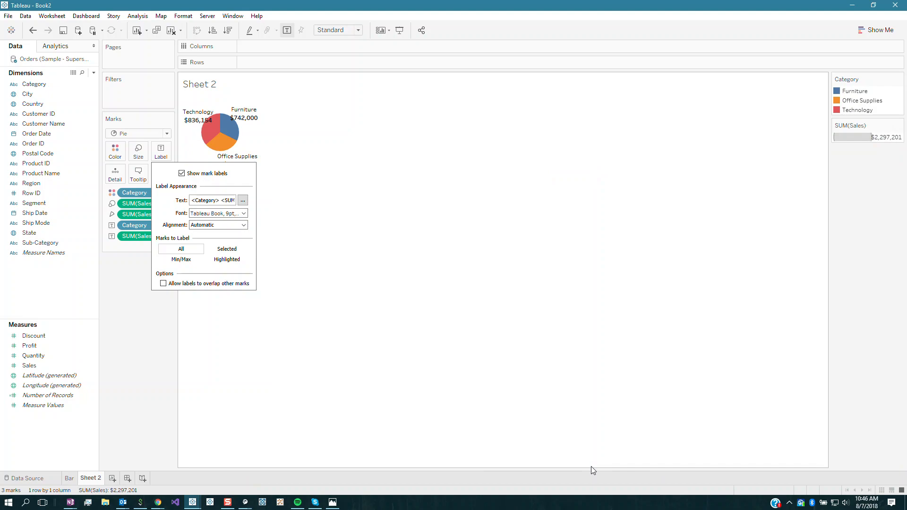
click(294, 291)
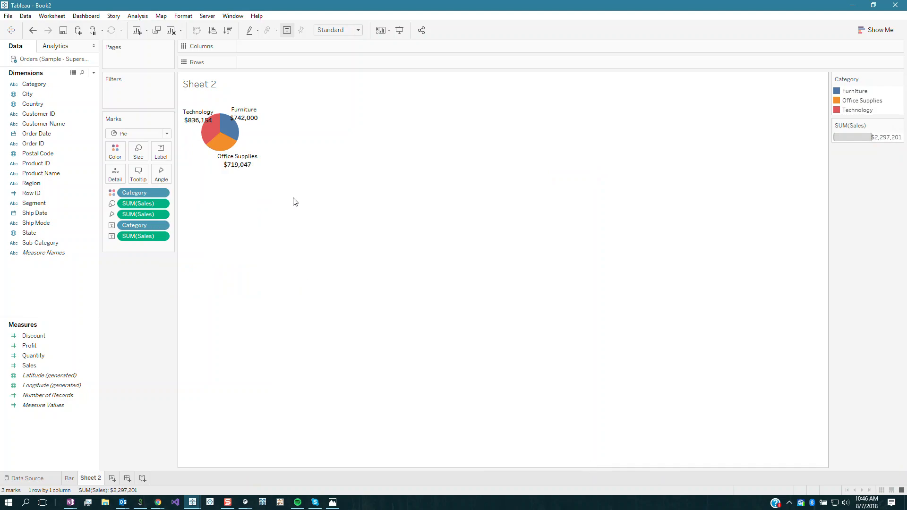
Color the Category line of the pie's mark labels gray and apply the label change
click(161, 151)
click(242, 200)
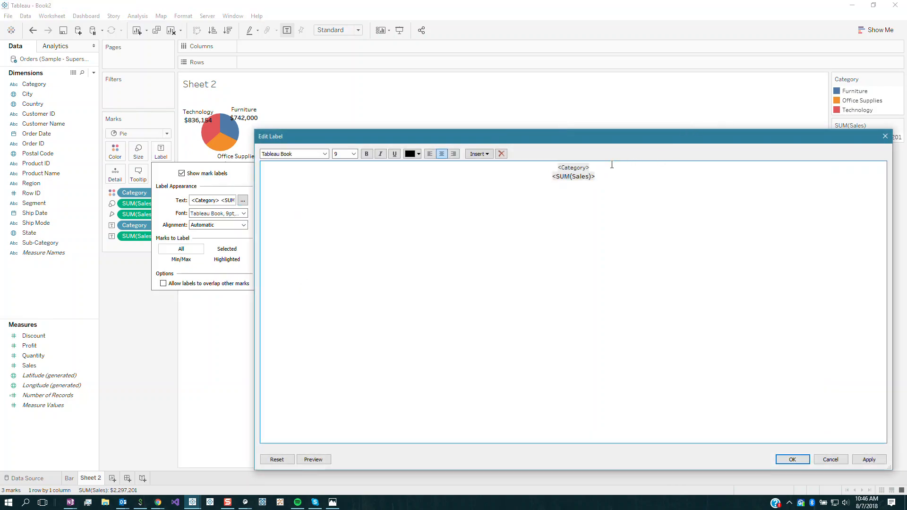
drag(612, 164, 545, 162)
click(418, 154)
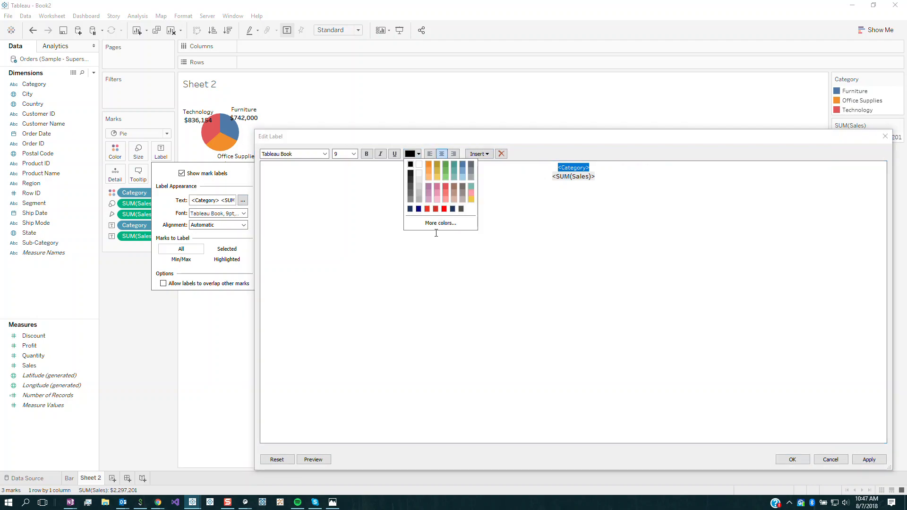
click(411, 194)
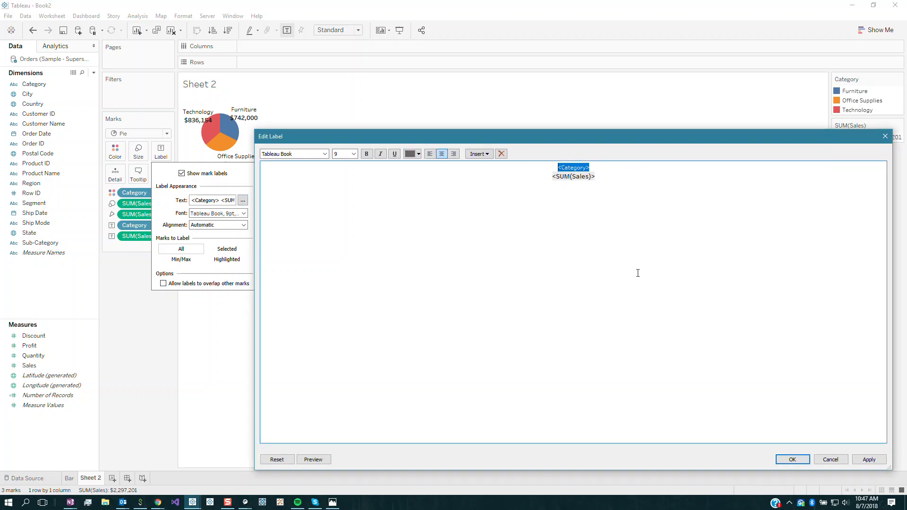
click(869, 459)
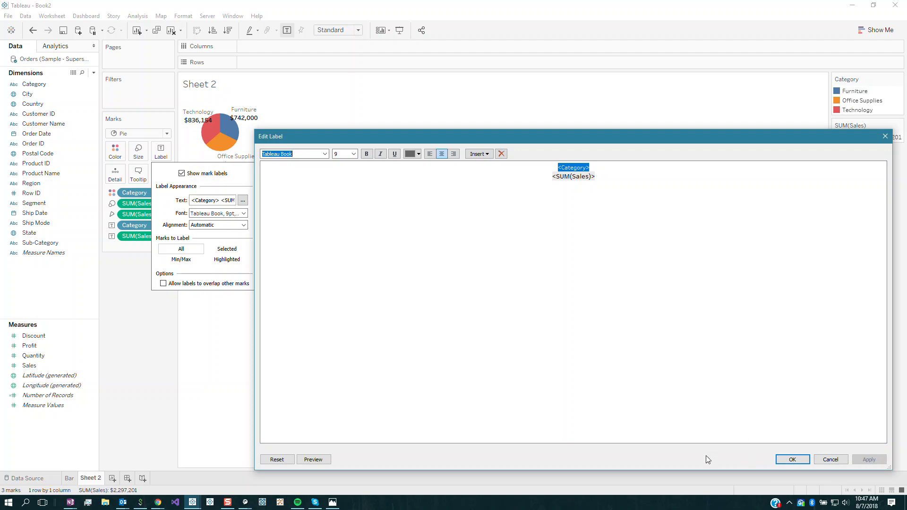
click(792, 458)
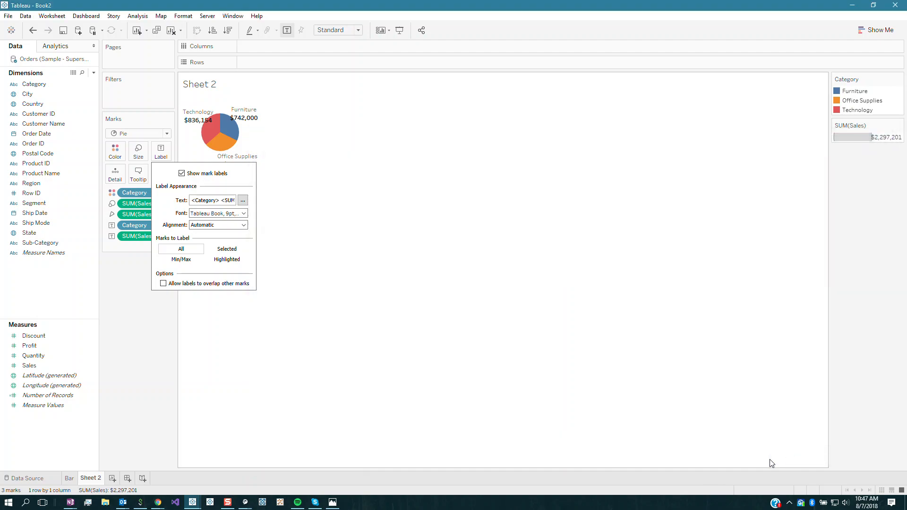
click(488, 250)
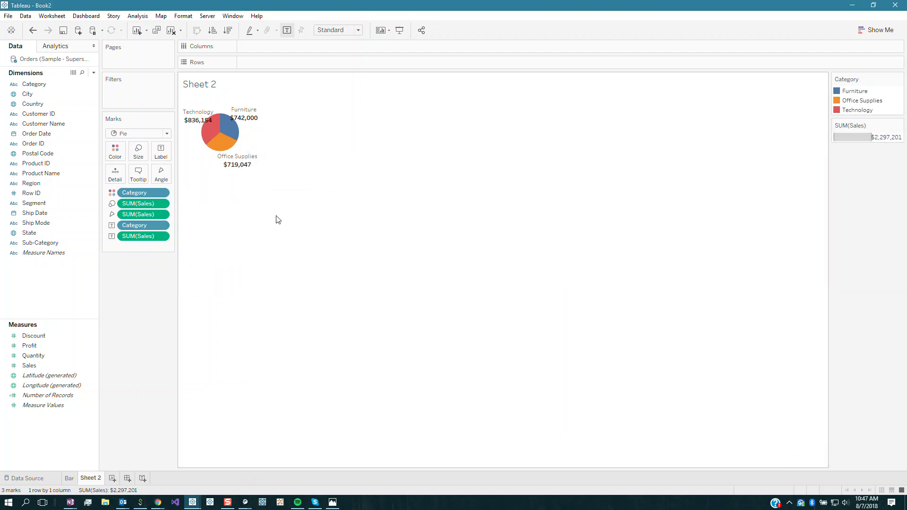
Rename Sheet 2 as Pie
right_click(89, 478)
click(145, 360)
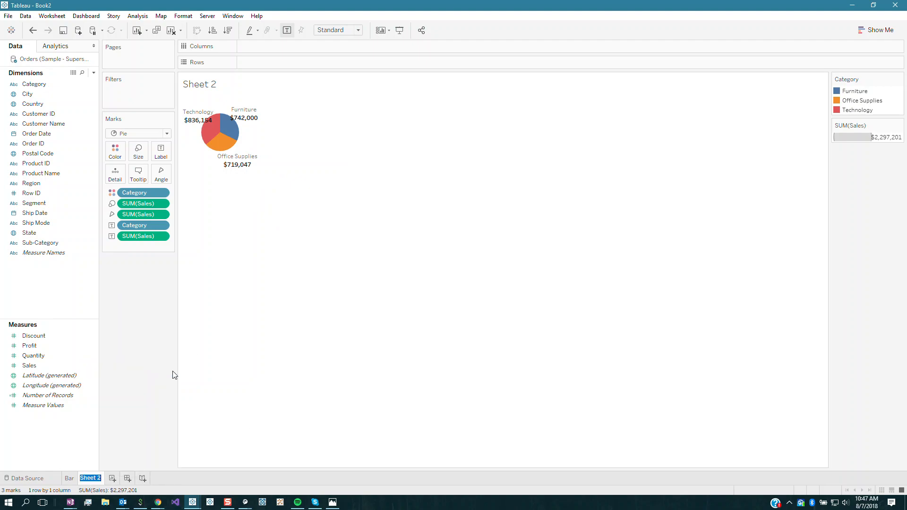
text(Pie)
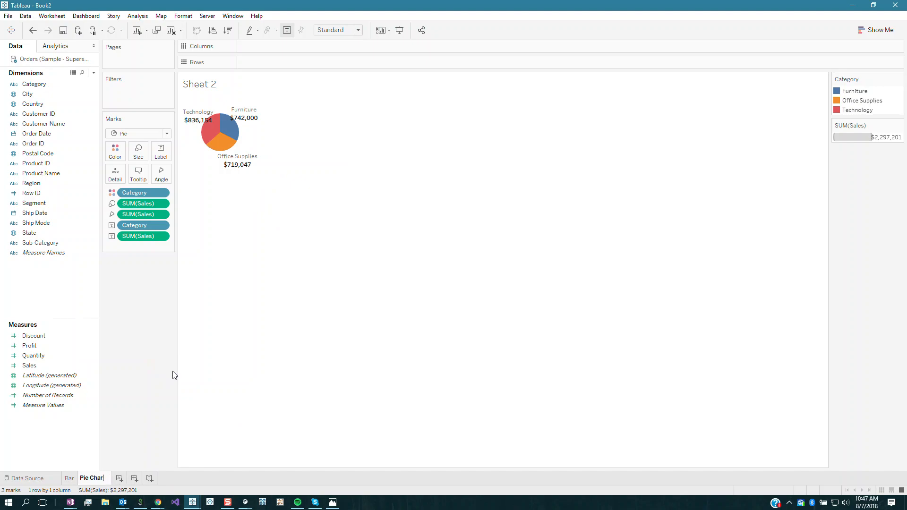
key(Return)
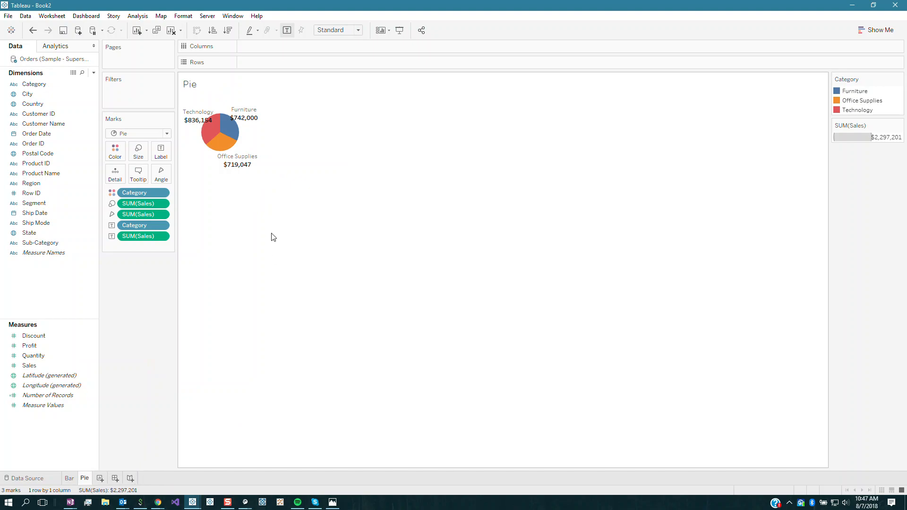
Duplicate the Pie sheet and convert the copy into a text table of Sales by Category
right_click(85, 479)
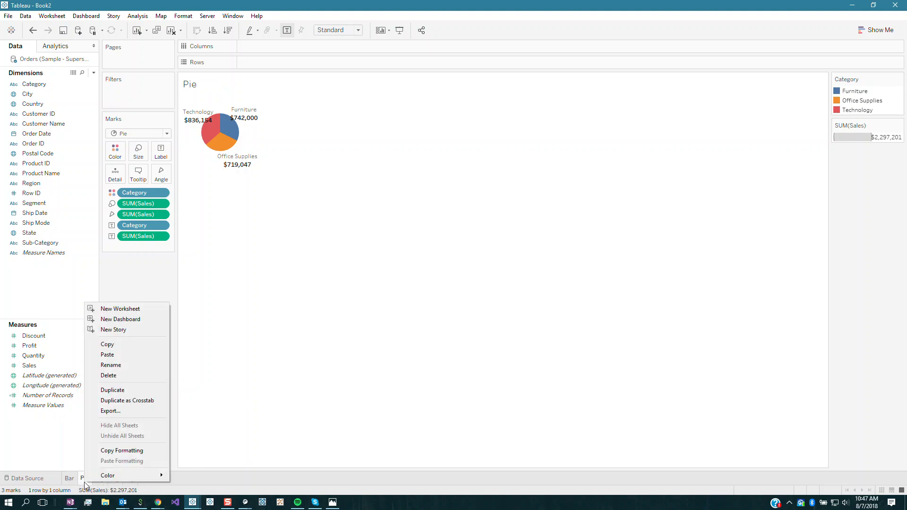
click(122, 390)
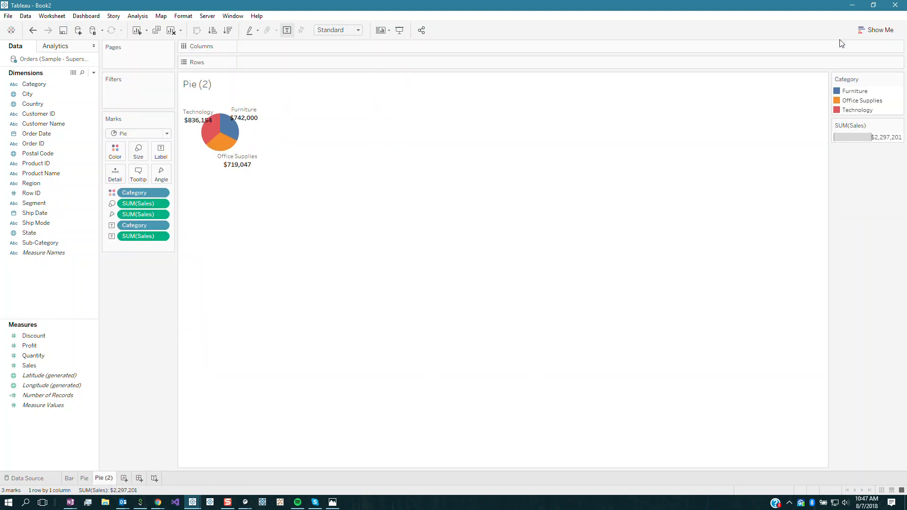
click(876, 30)
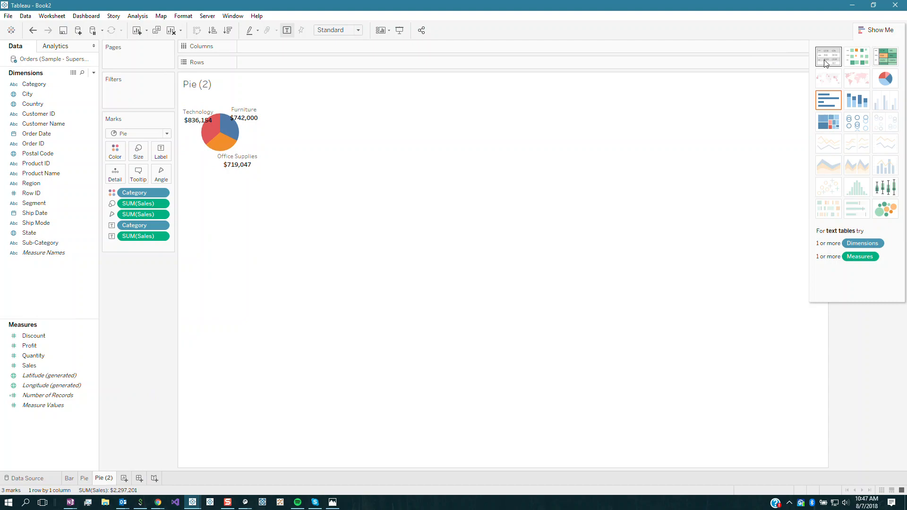
click(827, 58)
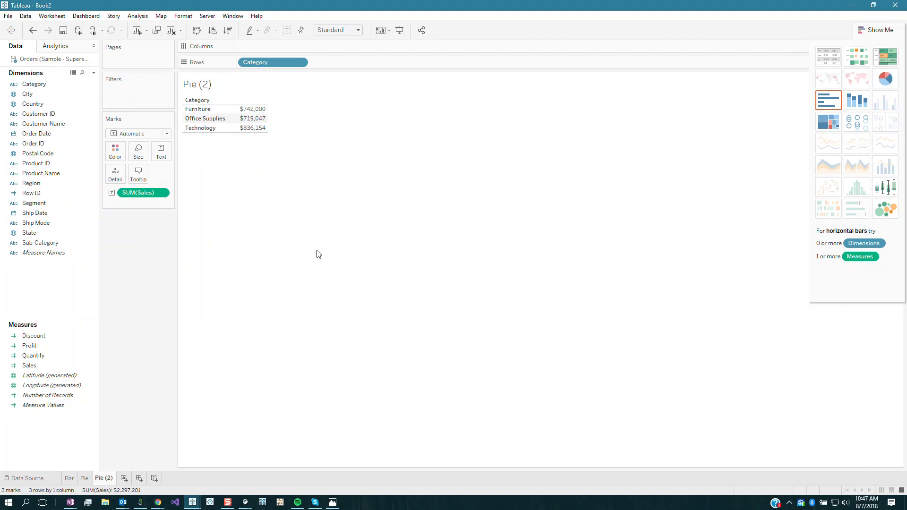
click(876, 30)
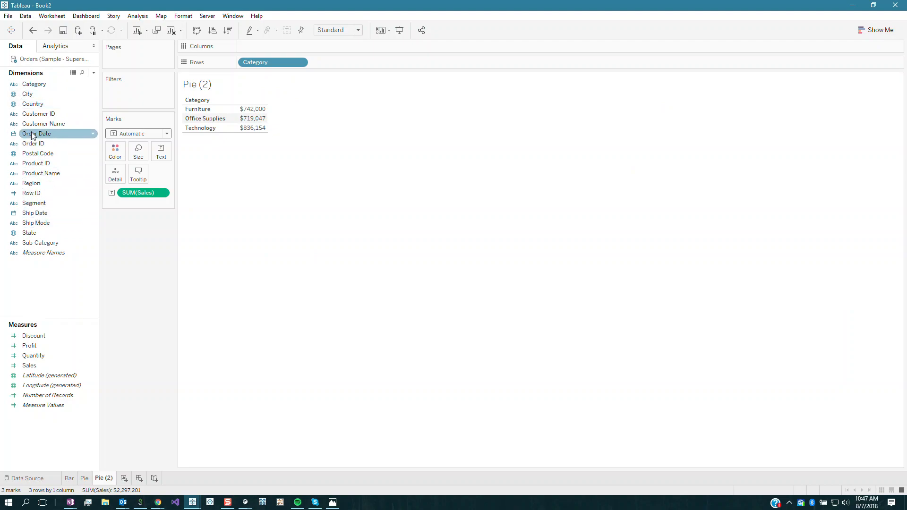
Split the table into columns by year of Order Date and hide the field labels for columns and rows
drag(34, 133, 280, 47)
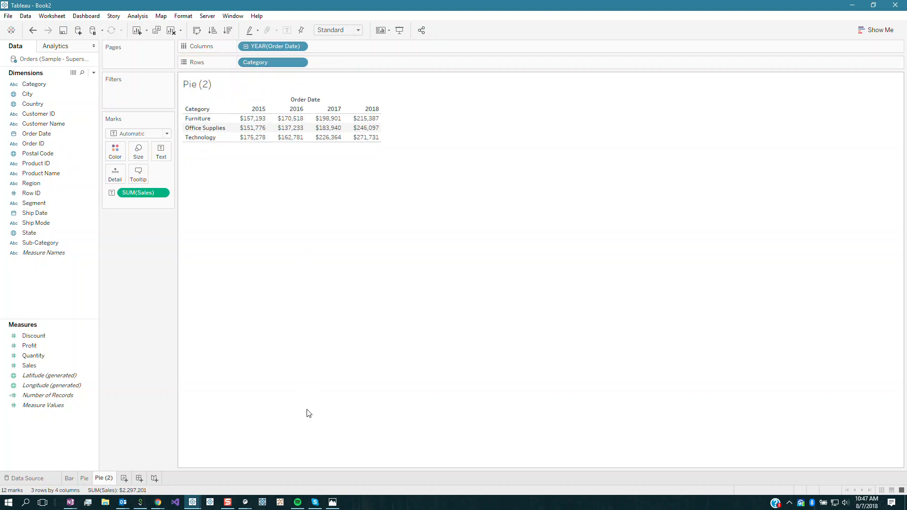
right_click(302, 104)
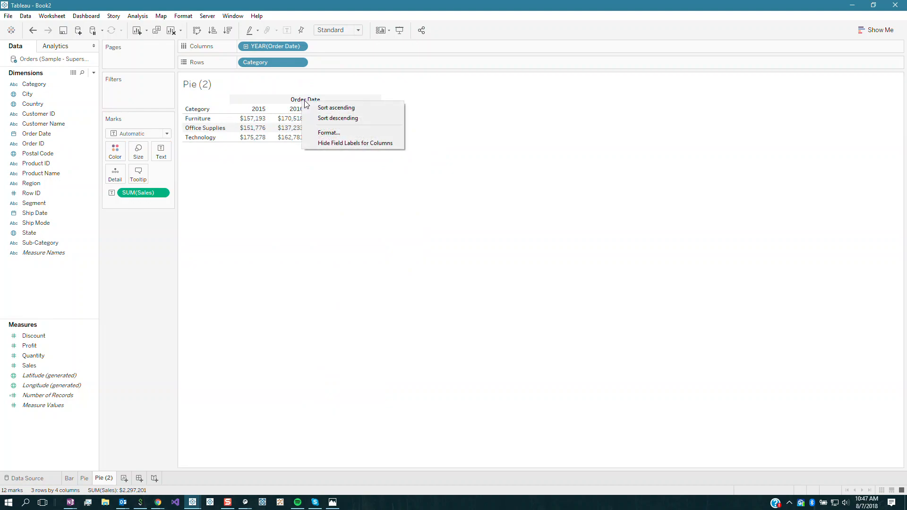
click(353, 143)
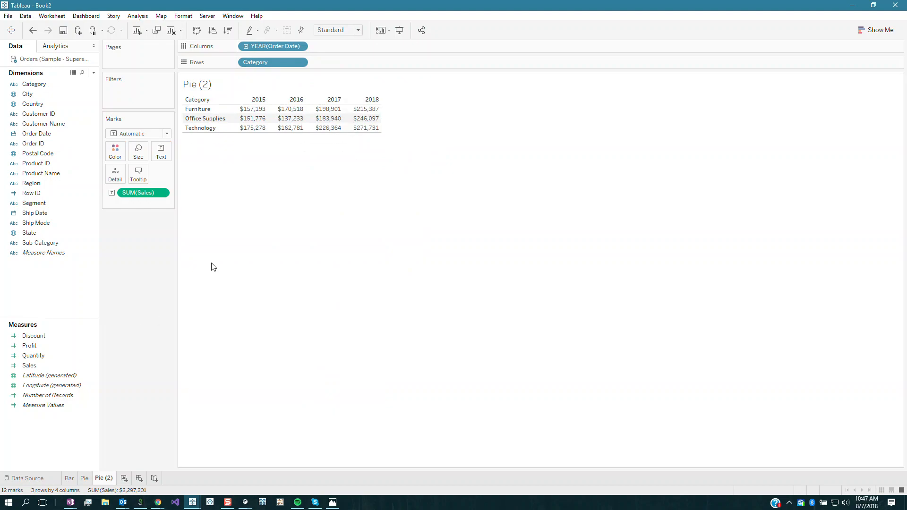
right_click(210, 103)
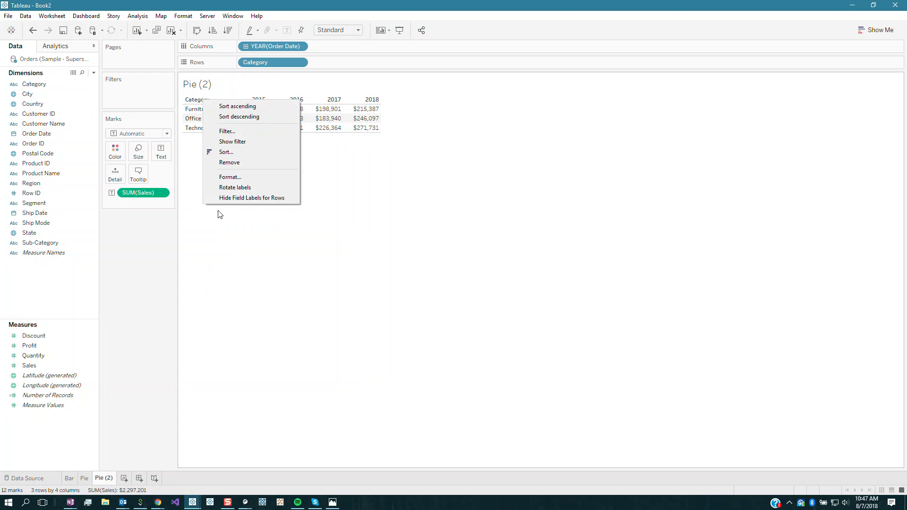
click(232, 201)
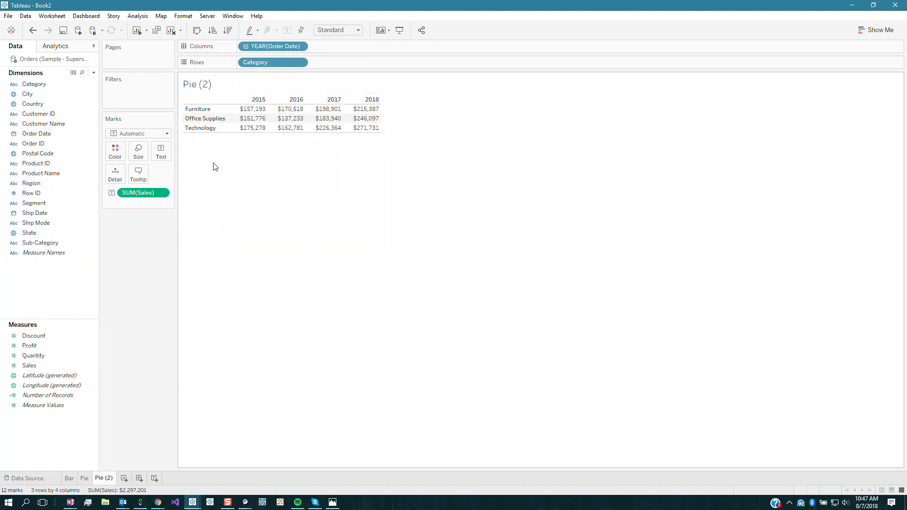
Show both row and column grand totals in the sales table
click(137, 16)
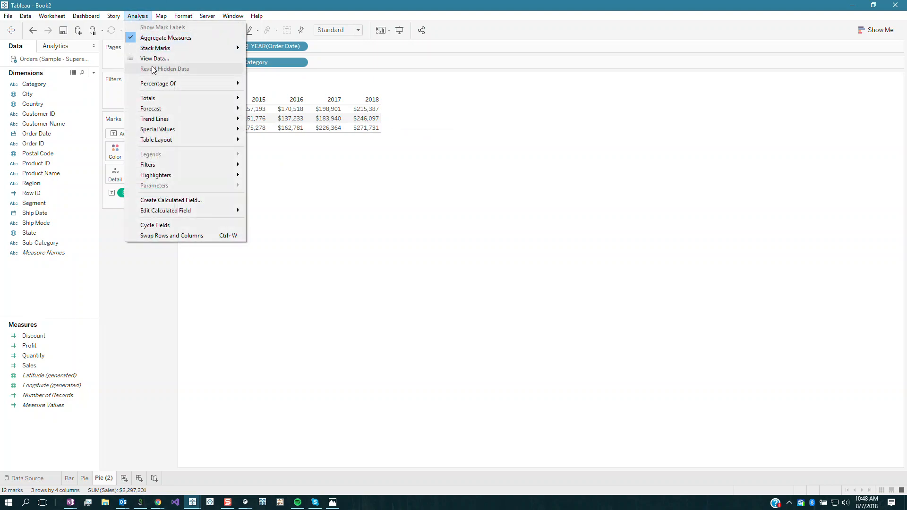
mouse_move(171, 100)
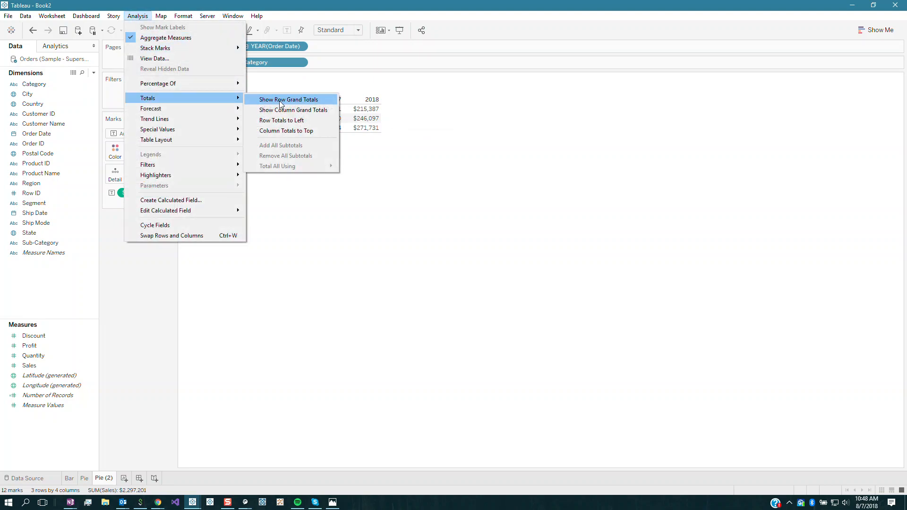
click(280, 104)
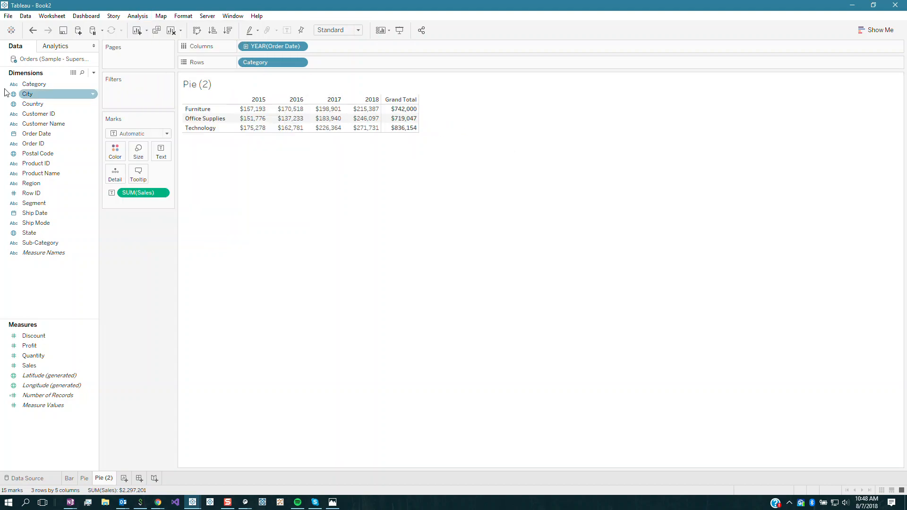
click(137, 16)
mouse_move(170, 99)
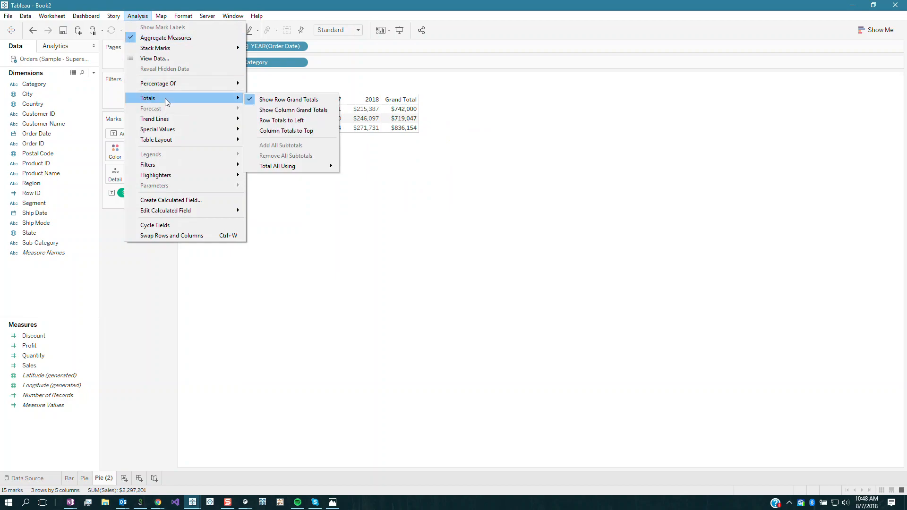
click(290, 111)
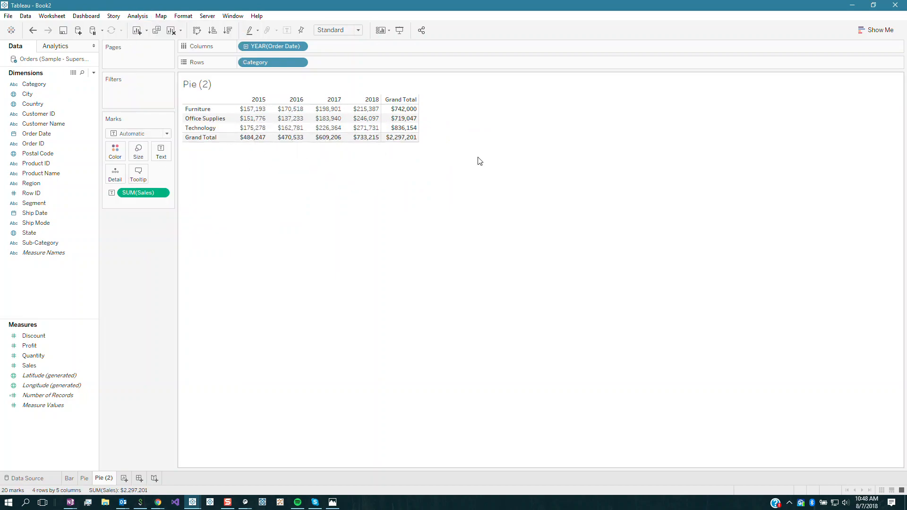
Format the Category header's default font as Tableau Light, size 10
click(204, 119)
right_click(204, 120)
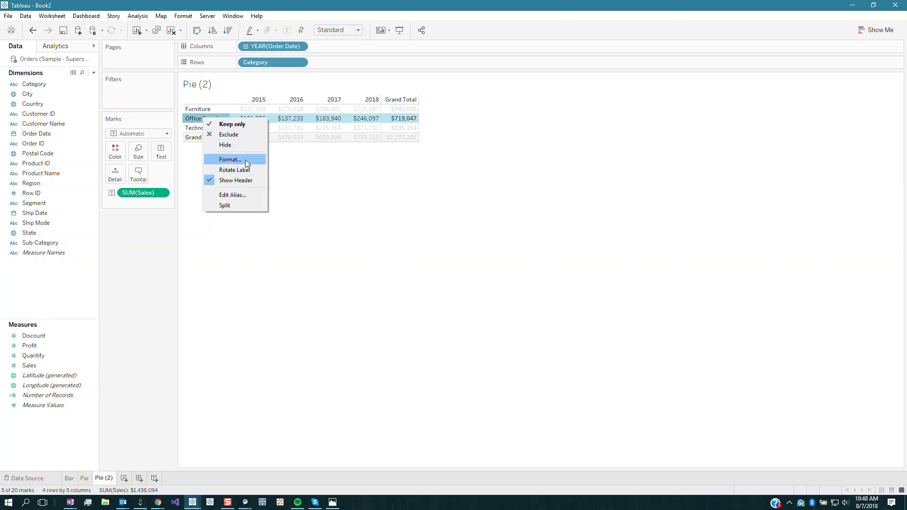
click(187, 122)
right_click(187, 122)
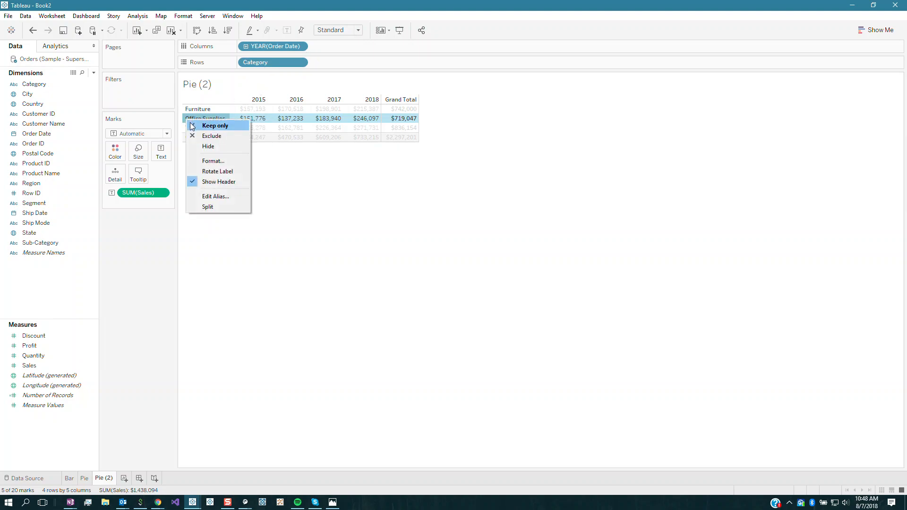
click(273, 62)
right_click(273, 63)
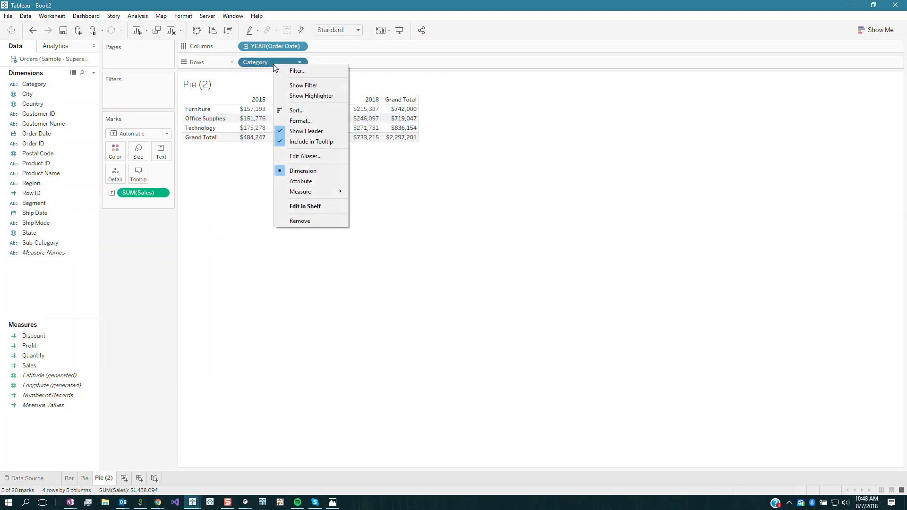
click(317, 121)
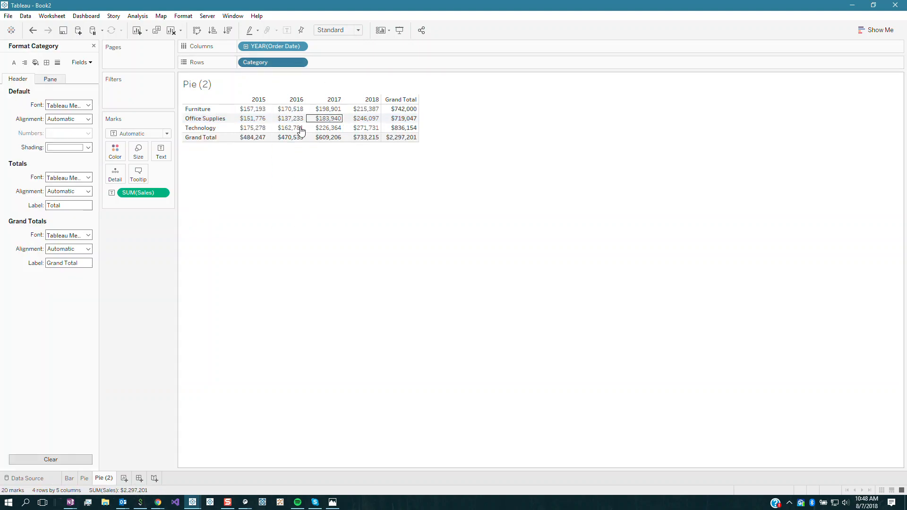
click(65, 105)
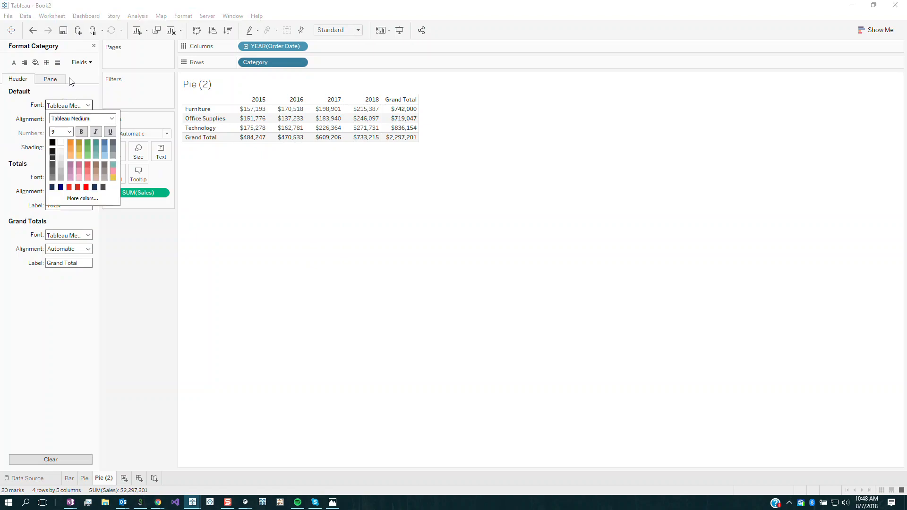
click(67, 132)
click(67, 157)
click(112, 118)
click(71, 127)
click(299, 273)
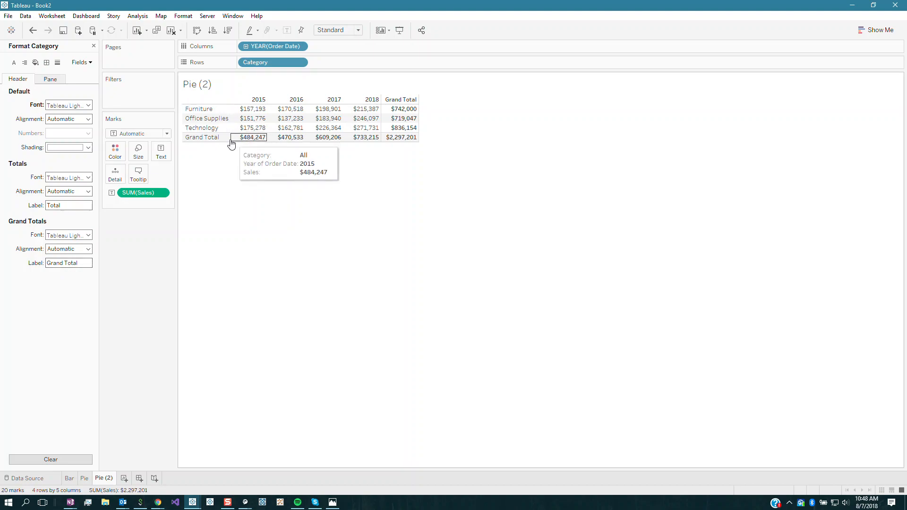
Change the Category grand total label to Total and align it right
double_click(55, 263)
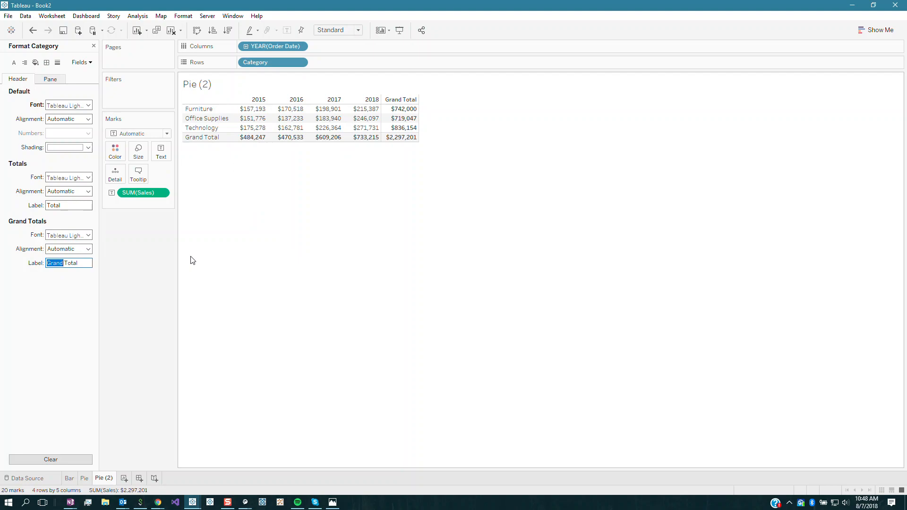
key(BackSpace)
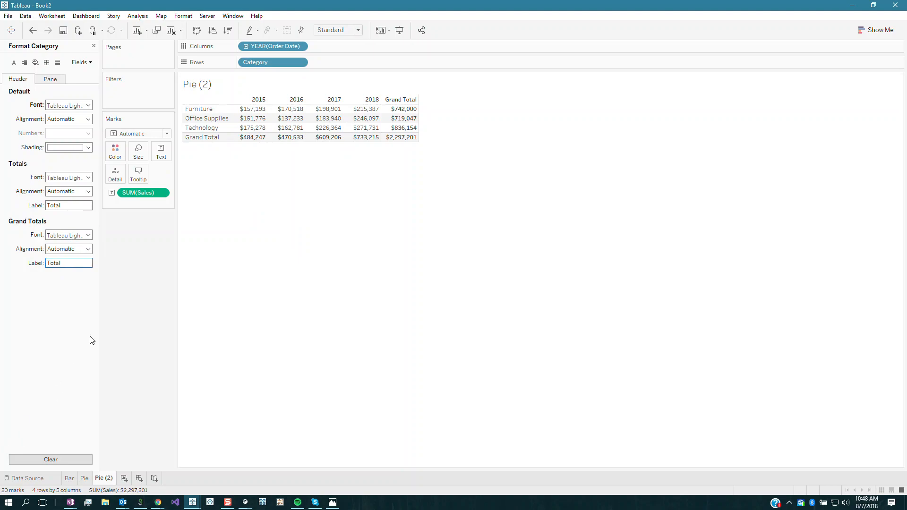
click(77, 335)
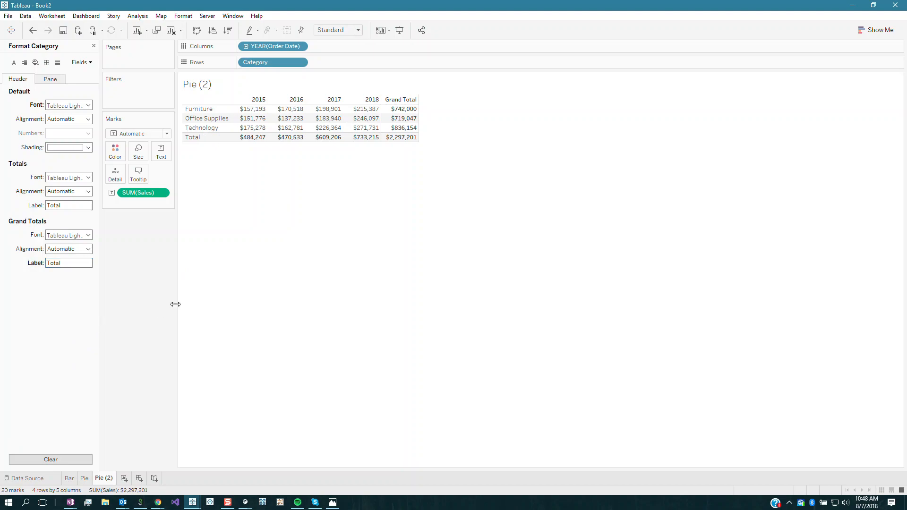
click(69, 250)
click(84, 288)
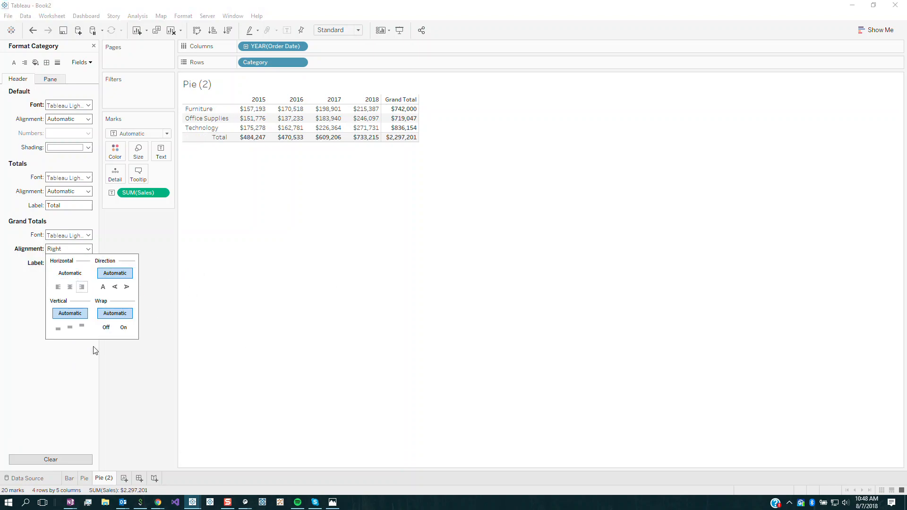
click(48, 376)
Set the Category grand total label's font to Tableau Regular in bold
click(69, 236)
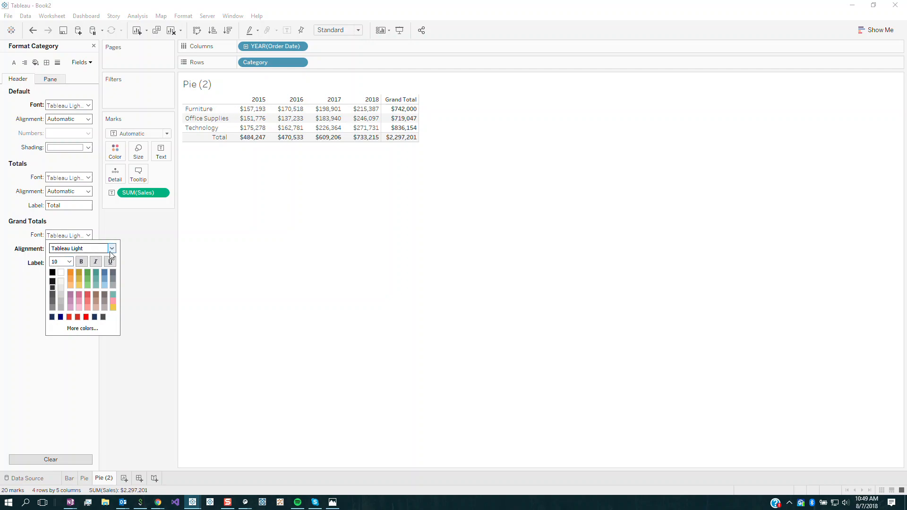
click(111, 249)
click(97, 273)
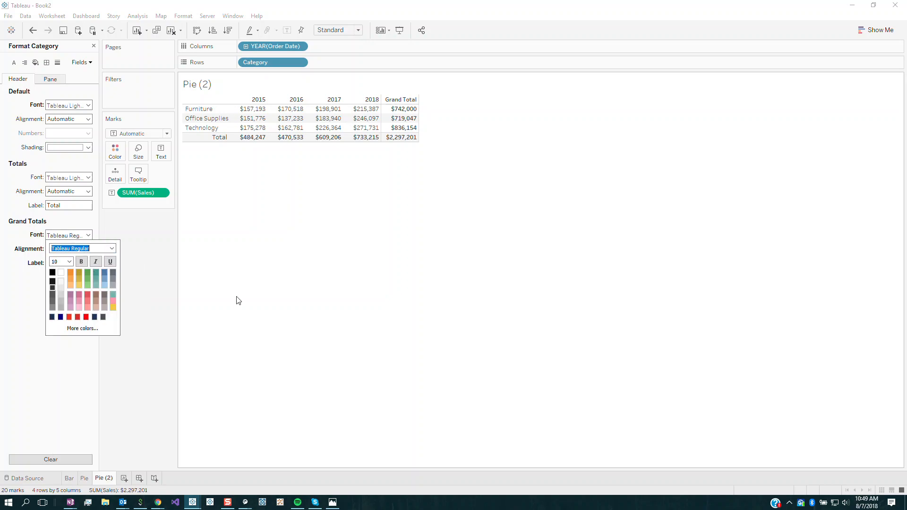
click(83, 260)
click(329, 246)
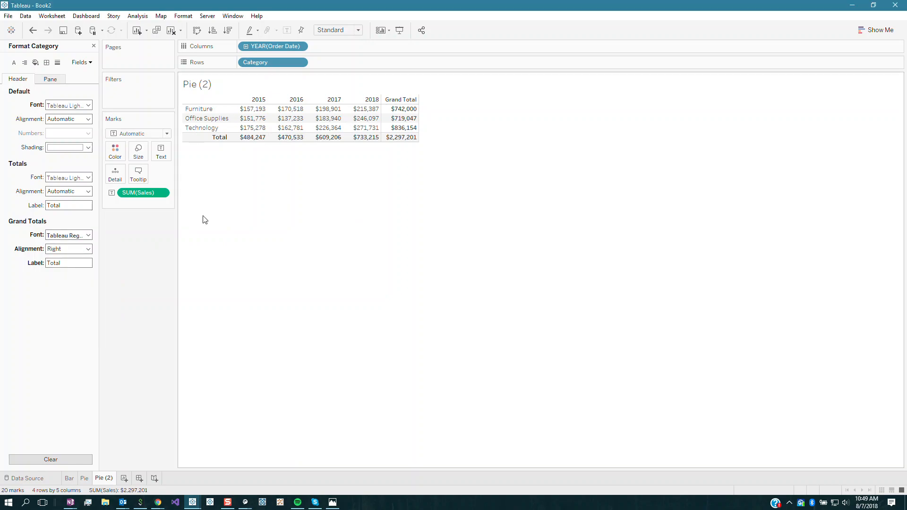
Remove the sheet's row banding by setting both pane and header shading to None
click(35, 63)
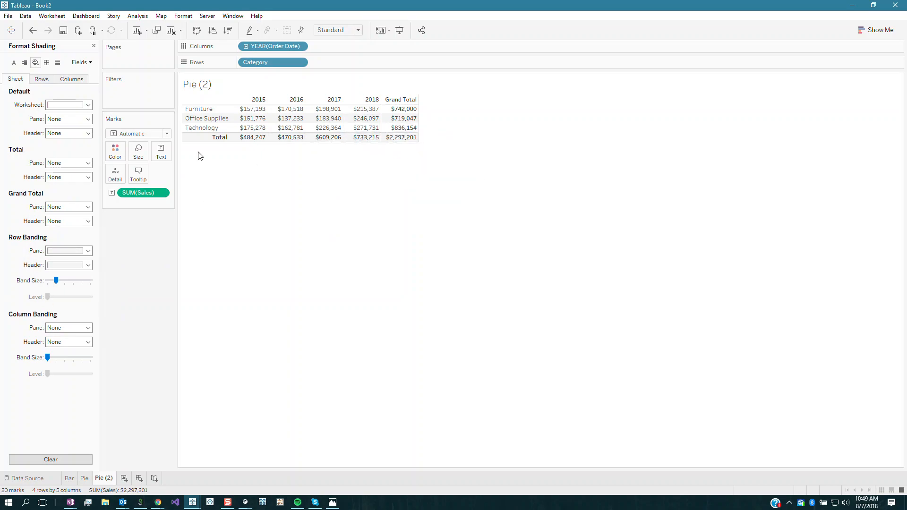
click(88, 251)
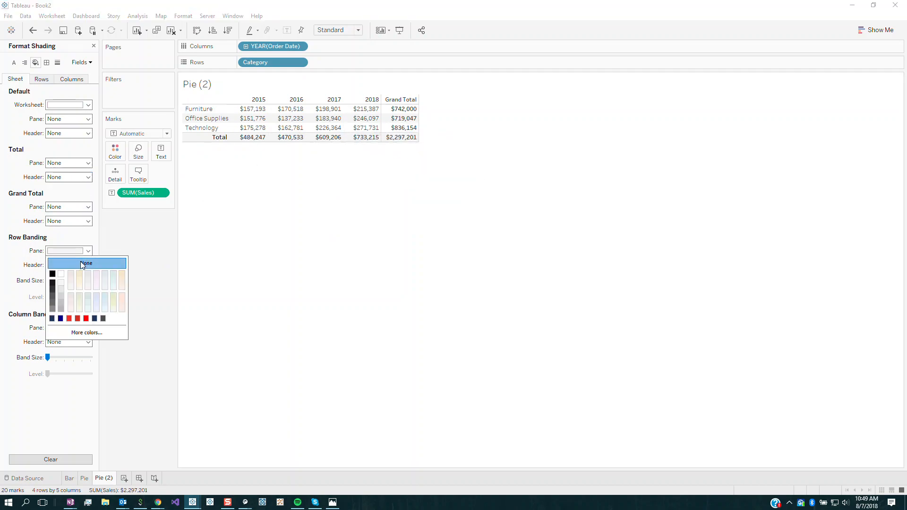
click(80, 261)
click(88, 265)
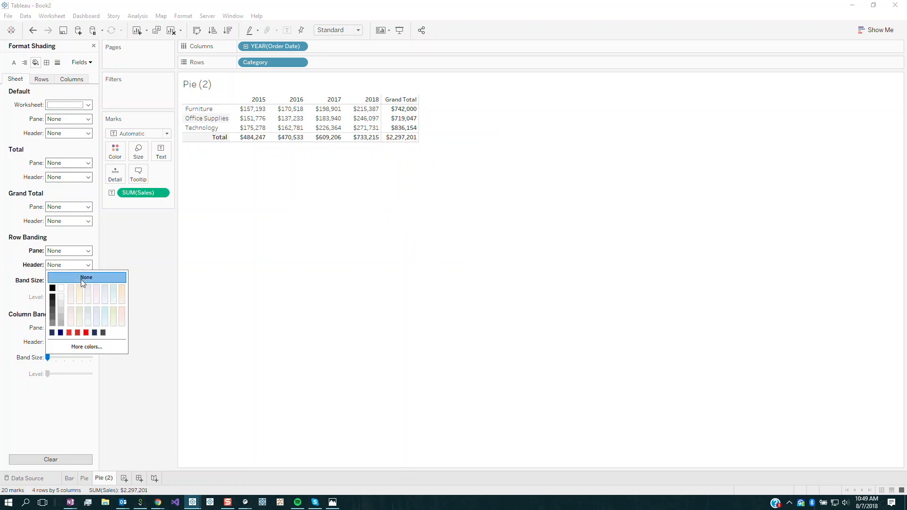
click(33, 230)
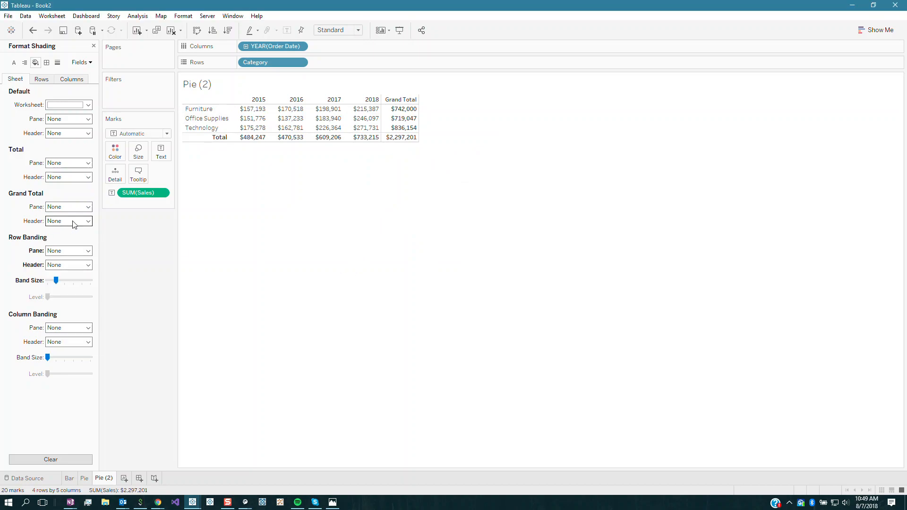
Shade the grand total header and pane light grey
click(76, 221)
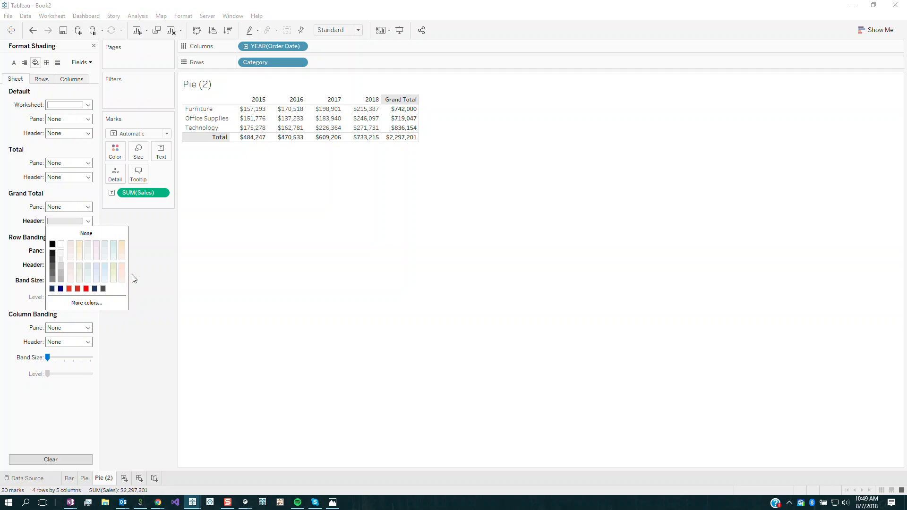
click(11, 215)
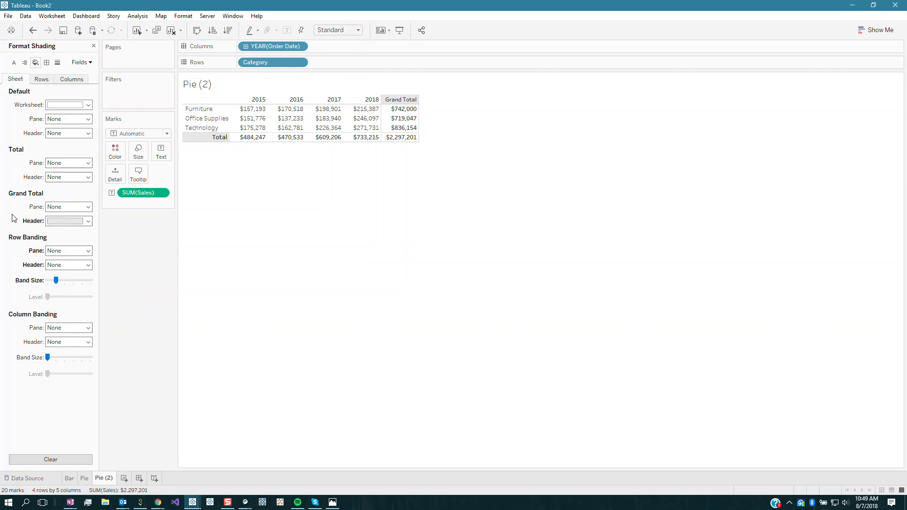
click(86, 208)
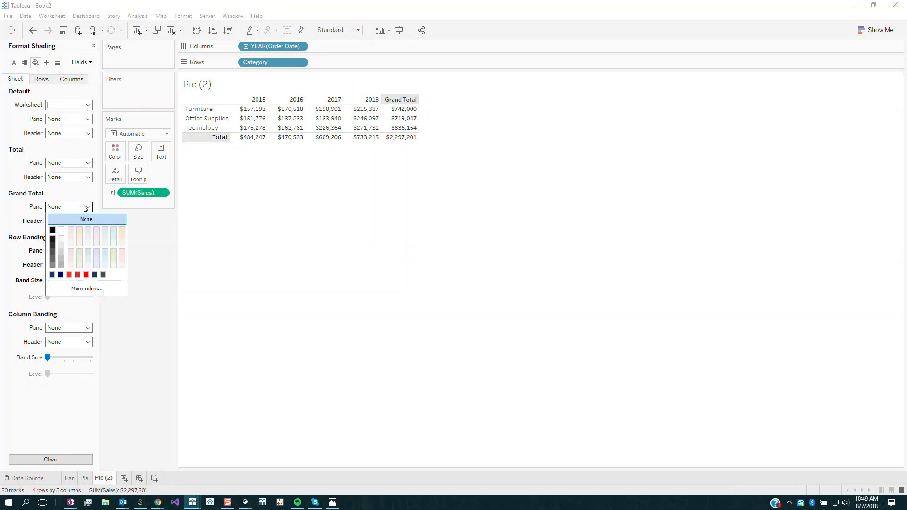
click(62, 245)
click(465, 206)
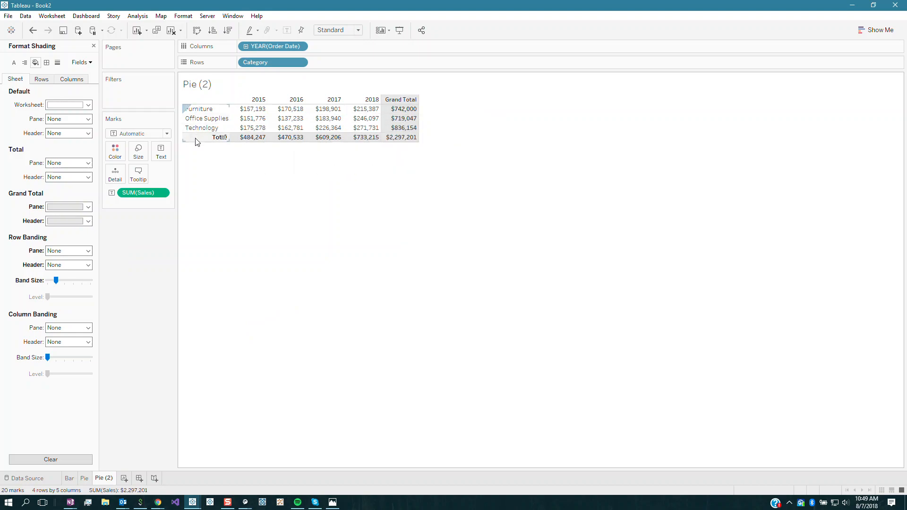
Set the table's row divider borders to None for pane and header
click(47, 63)
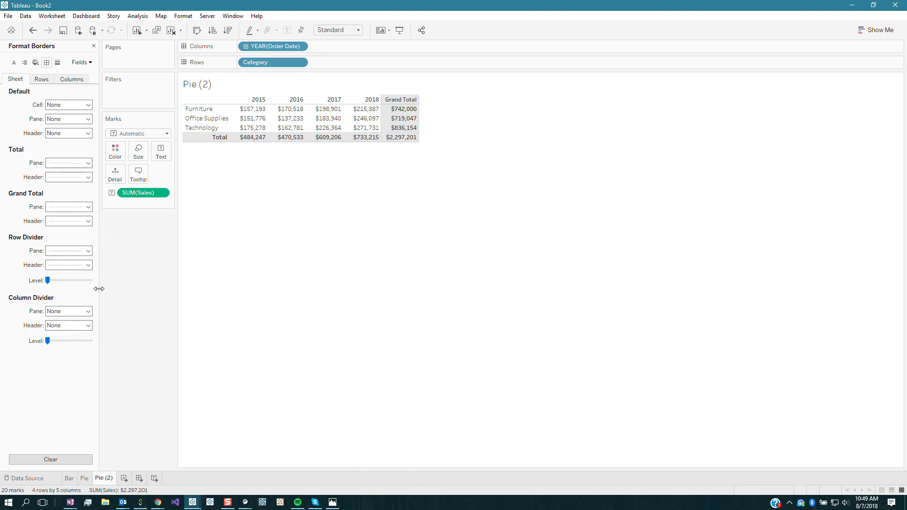
click(85, 251)
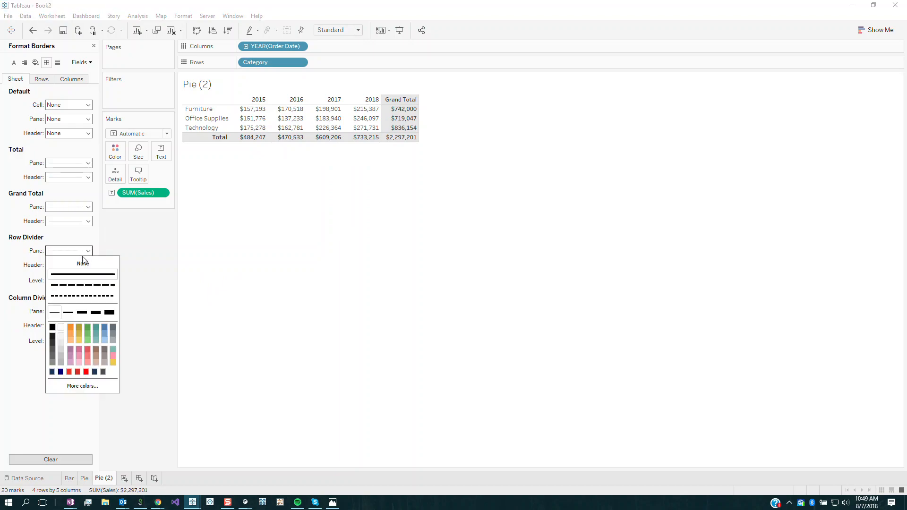
click(256, 301)
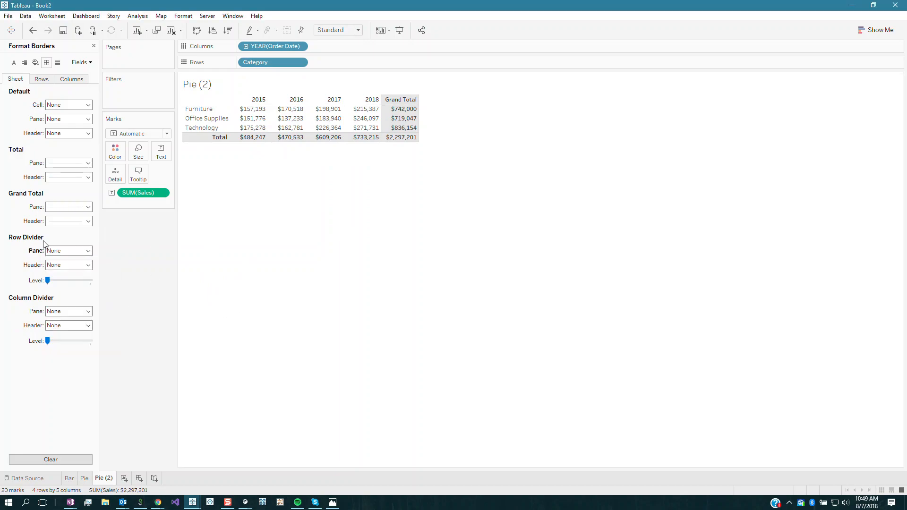
Remove the grand total borders by setting both pane and header to None for the whole sheet
click(42, 81)
click(67, 83)
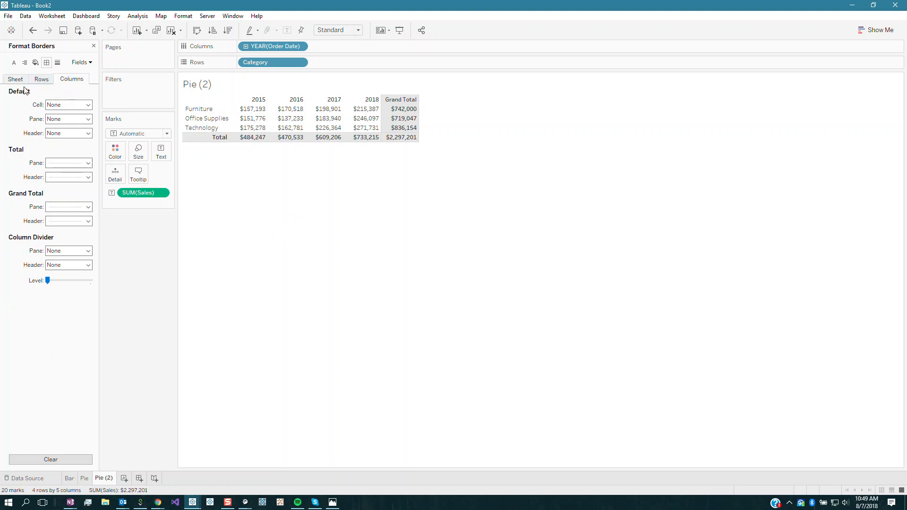
click(15, 79)
click(56, 209)
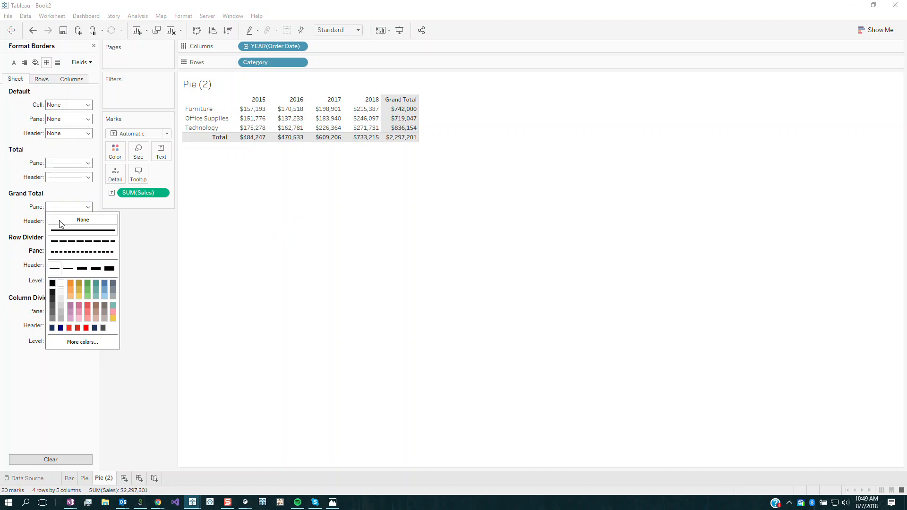
click(25, 236)
click(71, 220)
click(377, 224)
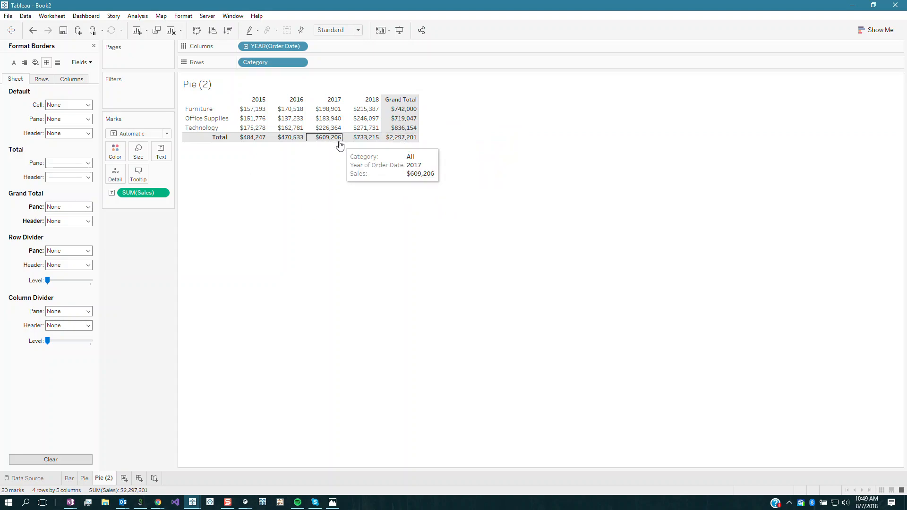
Turn off tooltips for the sales table and clear the cell selection
click(215, 119)
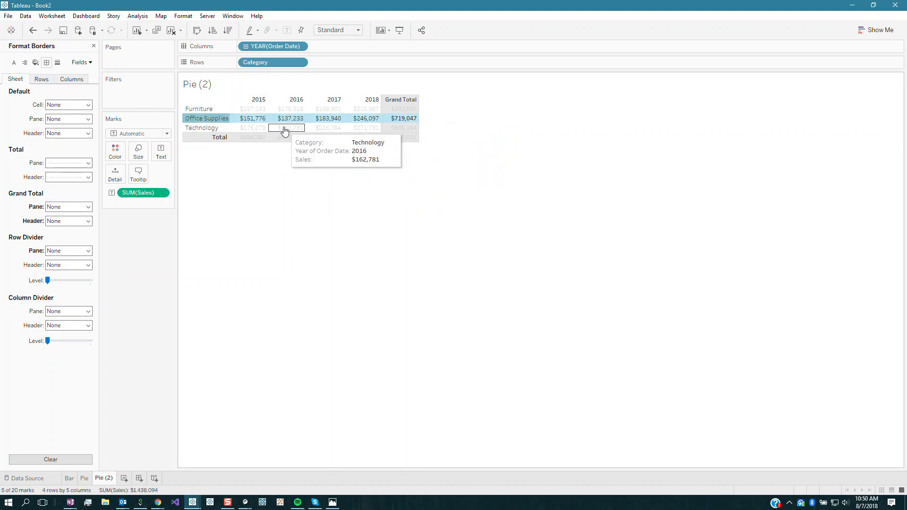
click(255, 122)
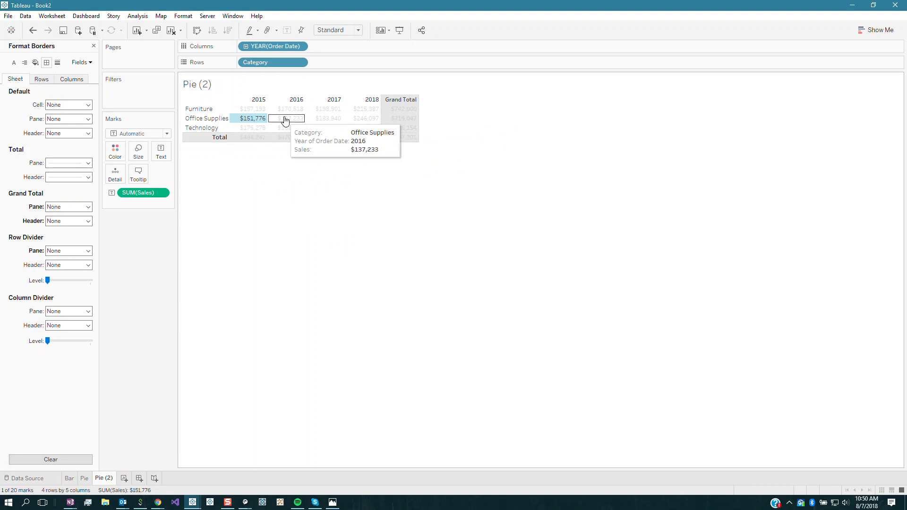
click(144, 178)
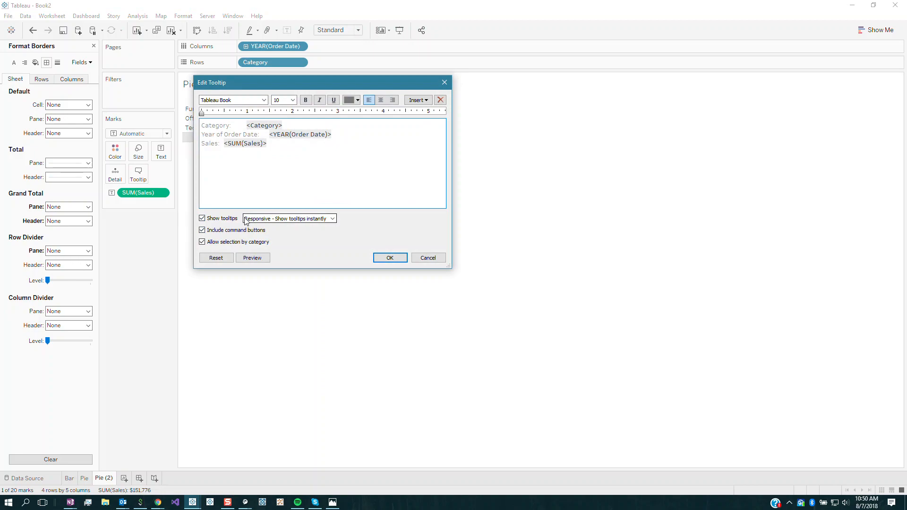
key(ctrl+a)
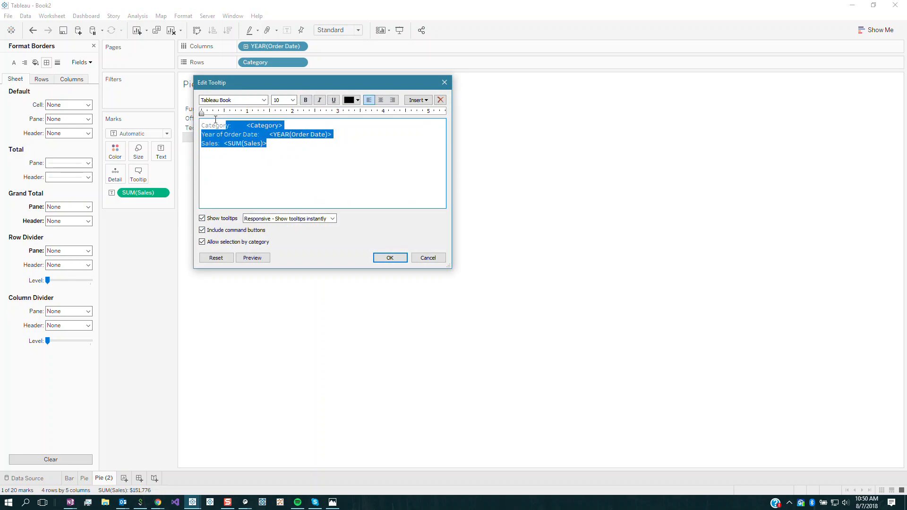
click(219, 220)
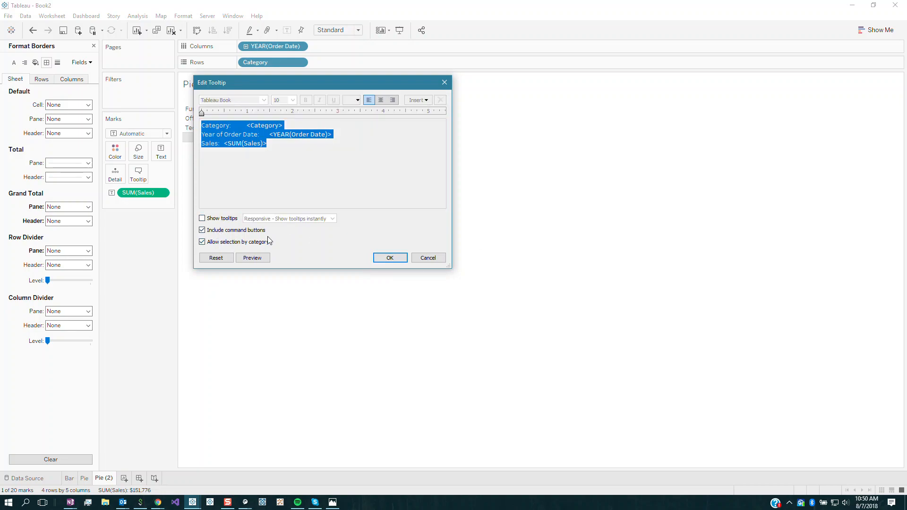
click(388, 258)
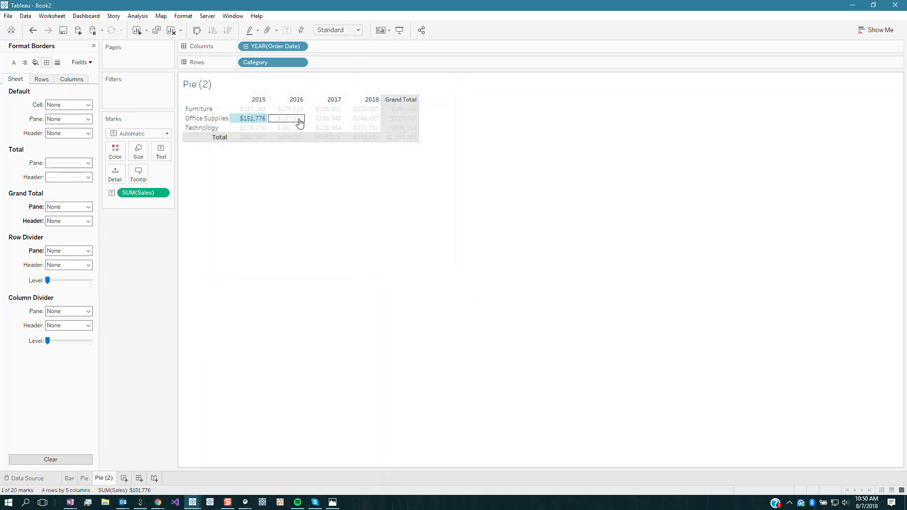
click(338, 158)
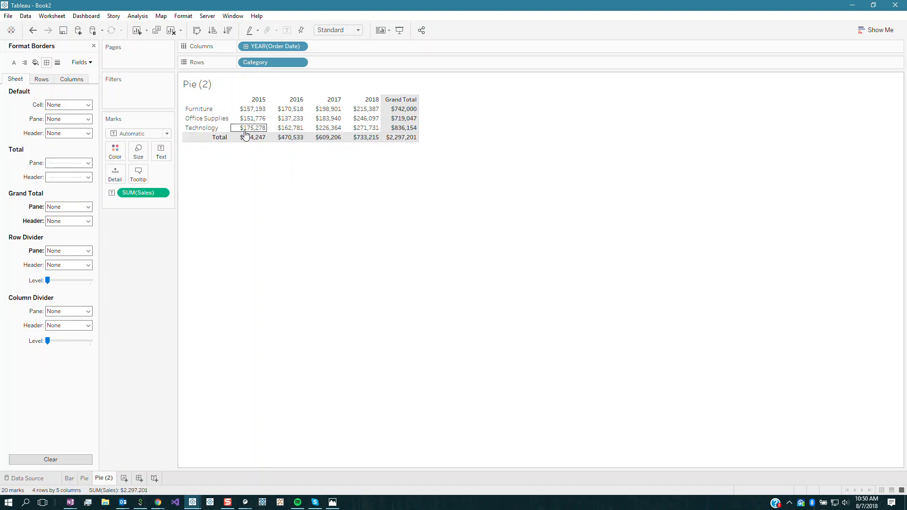
Set the default pane font of SUM(Sales) to Tableau Semibold at size 11
right_click(142, 191)
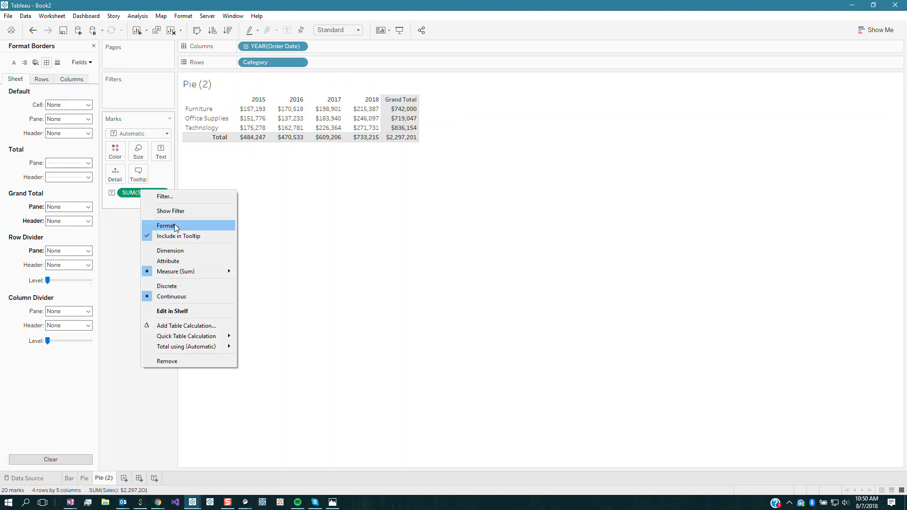
click(86, 61)
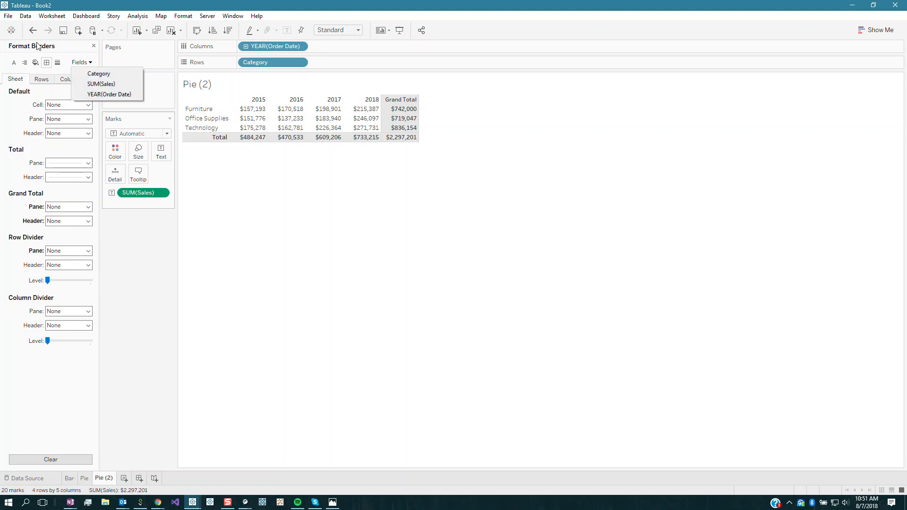
click(101, 84)
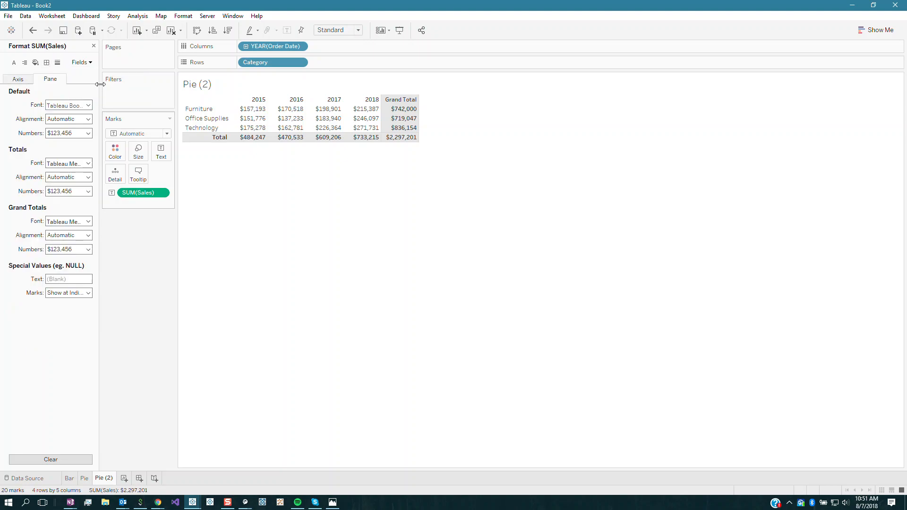
click(74, 107)
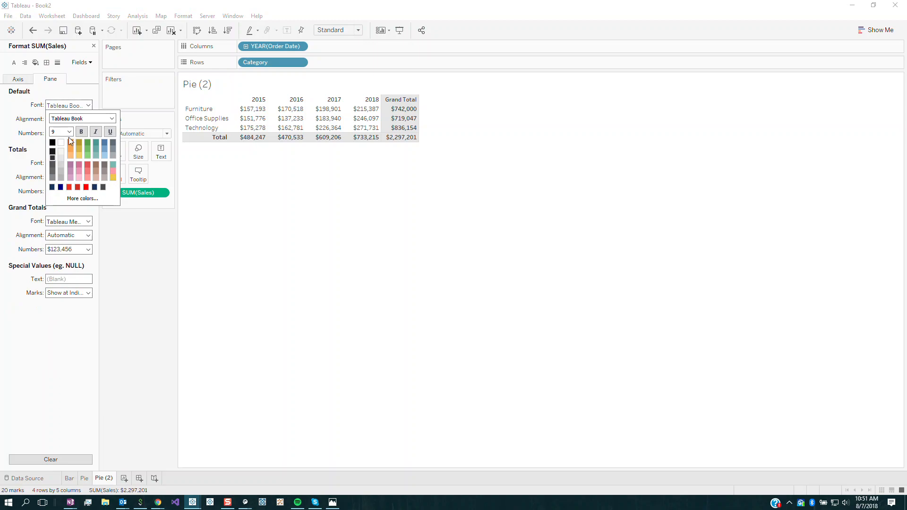
click(69, 133)
click(60, 163)
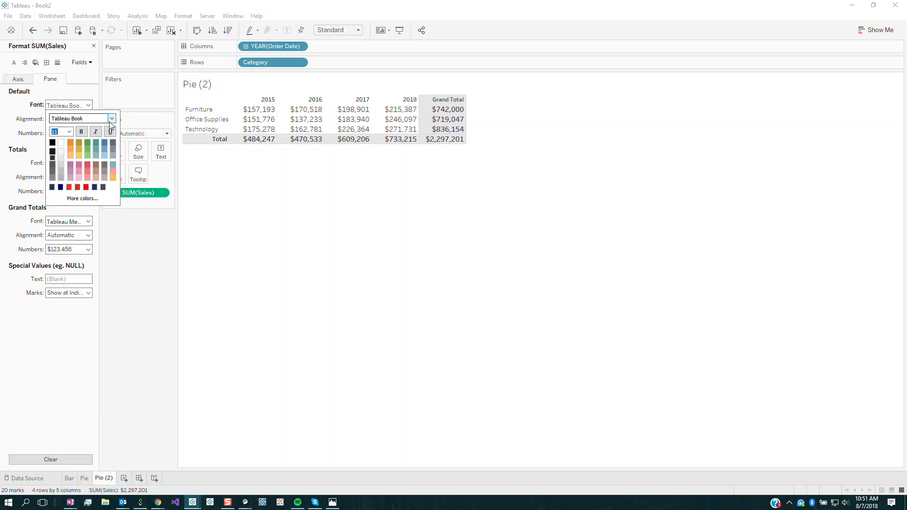
click(112, 121)
click(109, 149)
click(111, 119)
click(76, 149)
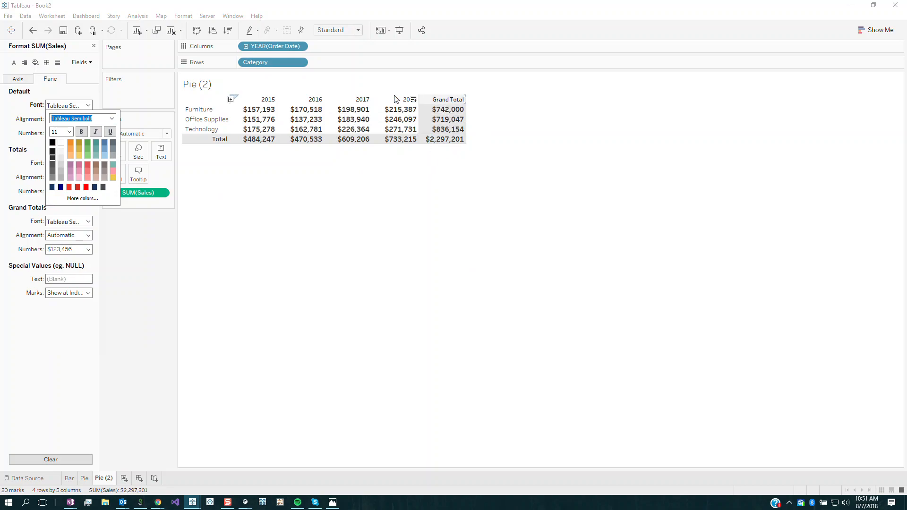
Change the label of the yearly grand total column to "Total"
click(446, 103)
right_click(435, 99)
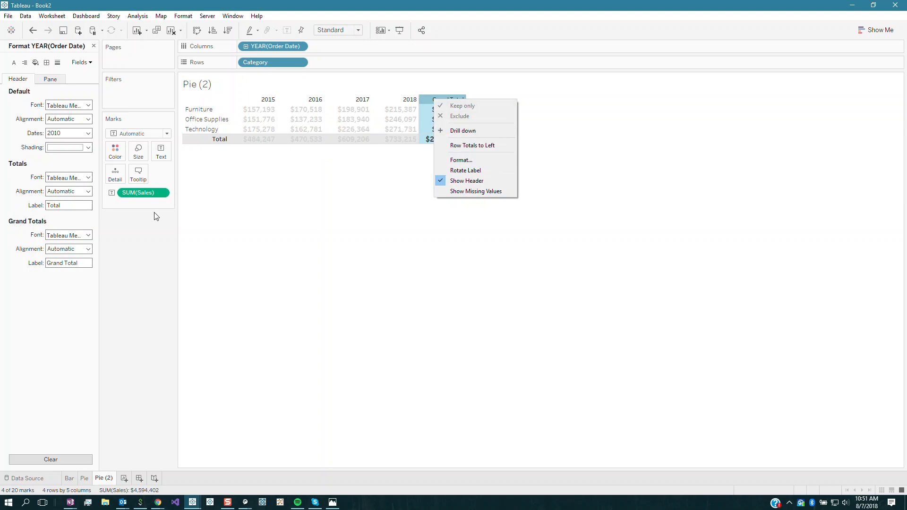
click(194, 144)
click(193, 145)
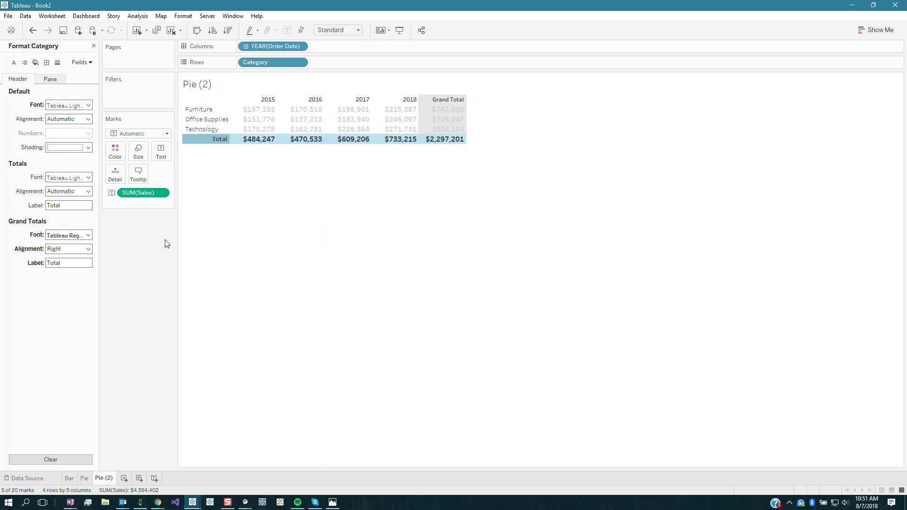
click(446, 100)
double_click(55, 263)
key(Delete)
key(Delete)
click(276, 266)
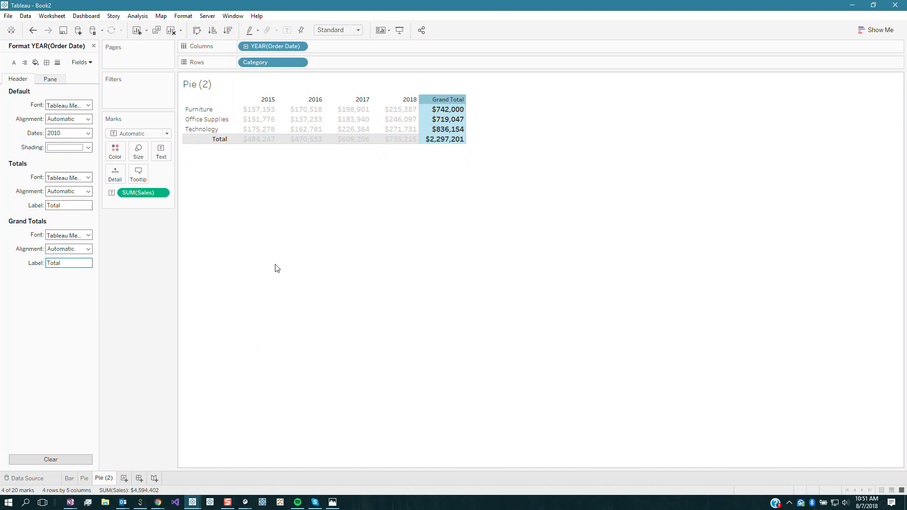
Align the Total column header to horizontal center and vertical middle, and clear the selection
click(449, 100)
click(69, 248)
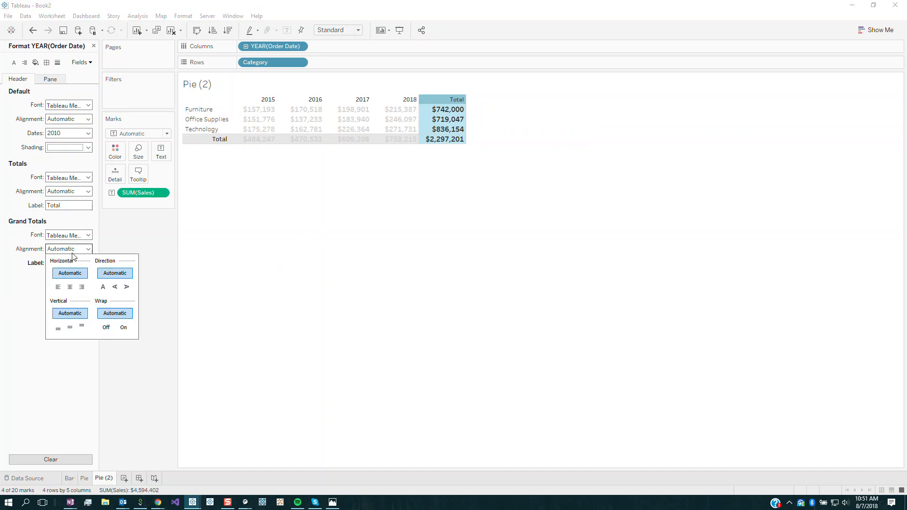
click(70, 287)
click(69, 327)
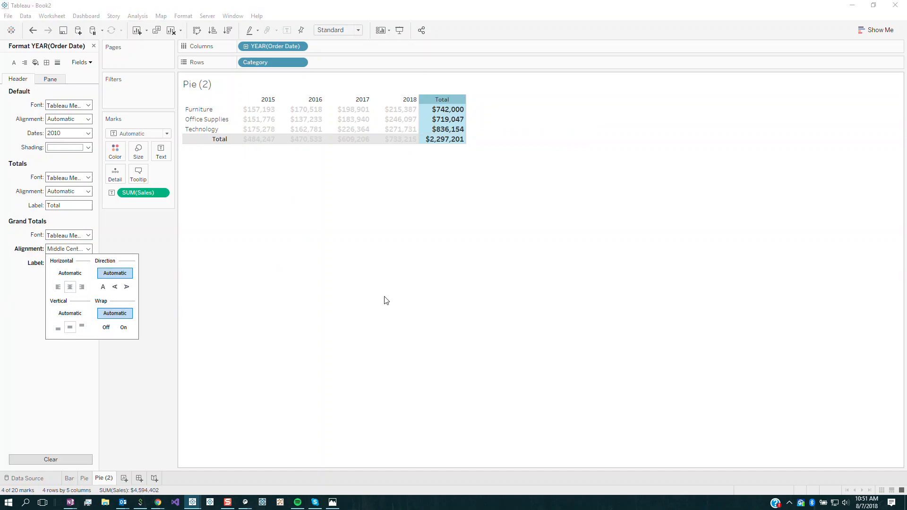
click(86, 326)
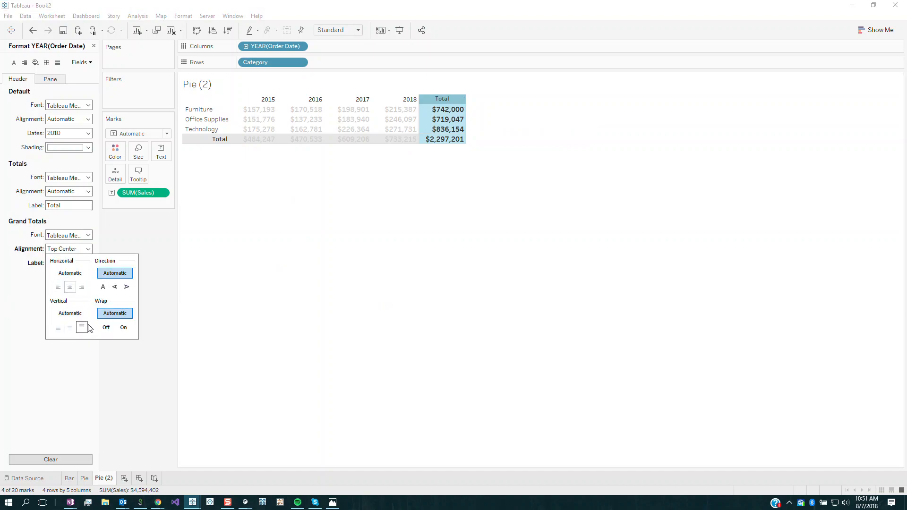
click(70, 327)
click(583, 160)
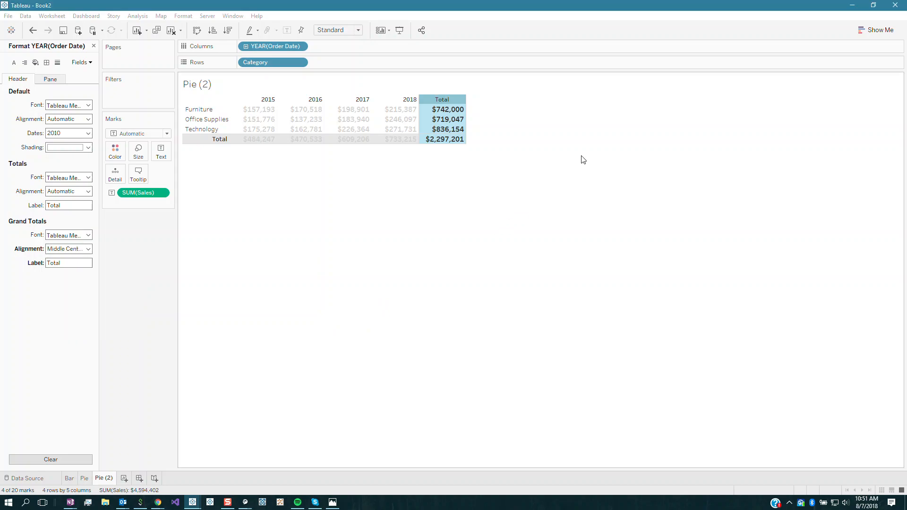
click(584, 160)
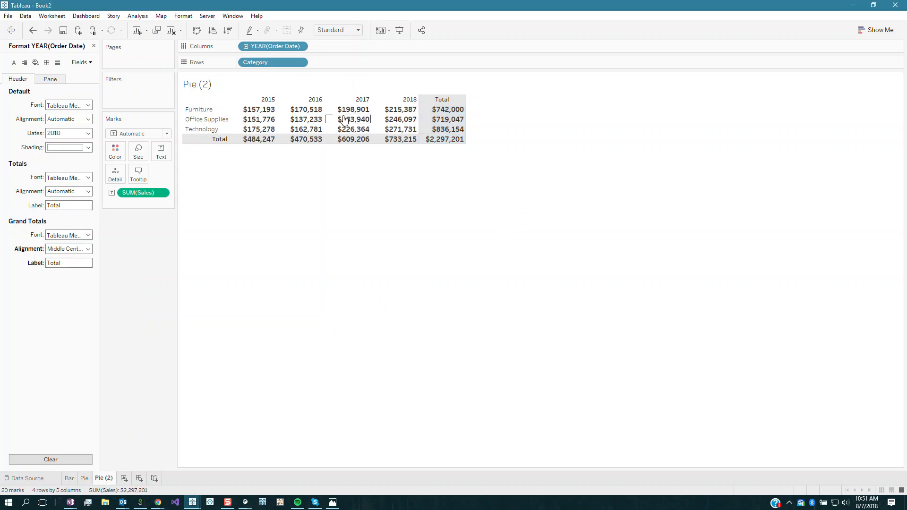
Set the grand total header font of the Order Date years to Tableau Regular, size 10
click(444, 99)
click(87, 235)
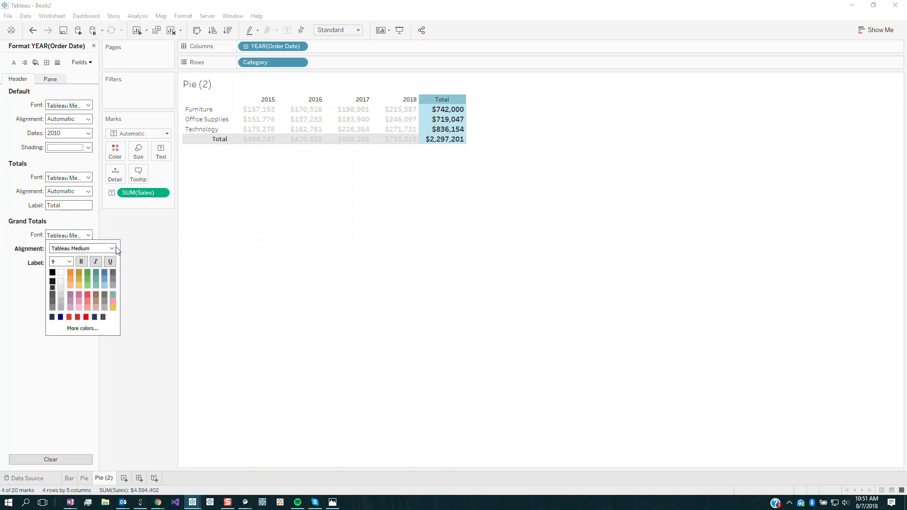
click(116, 247)
click(100, 278)
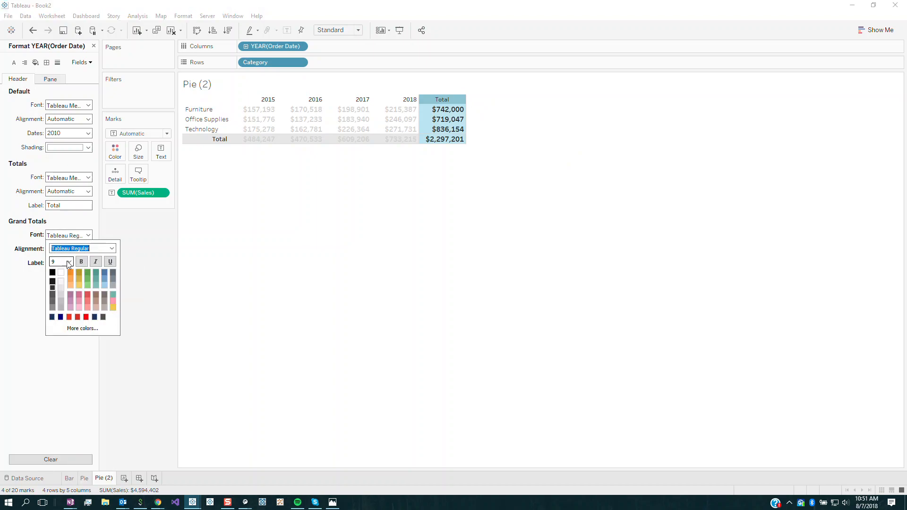
click(69, 262)
click(65, 286)
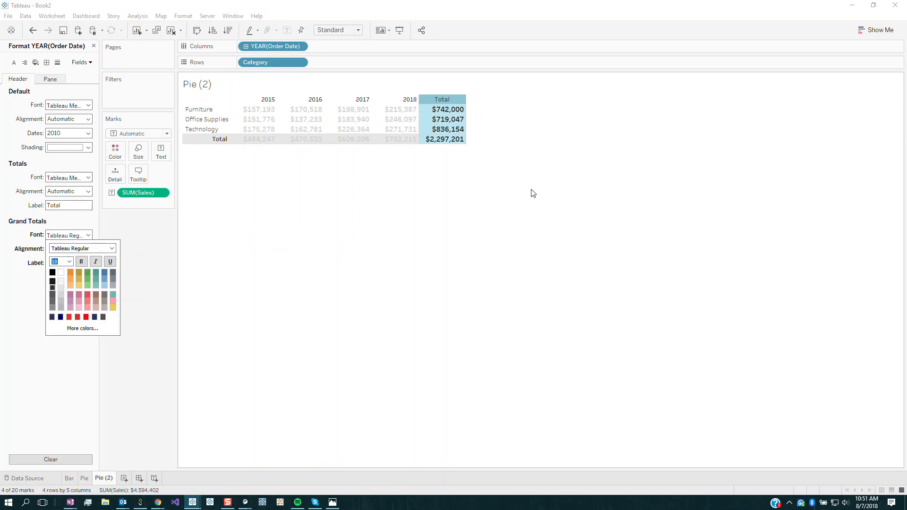
click(532, 193)
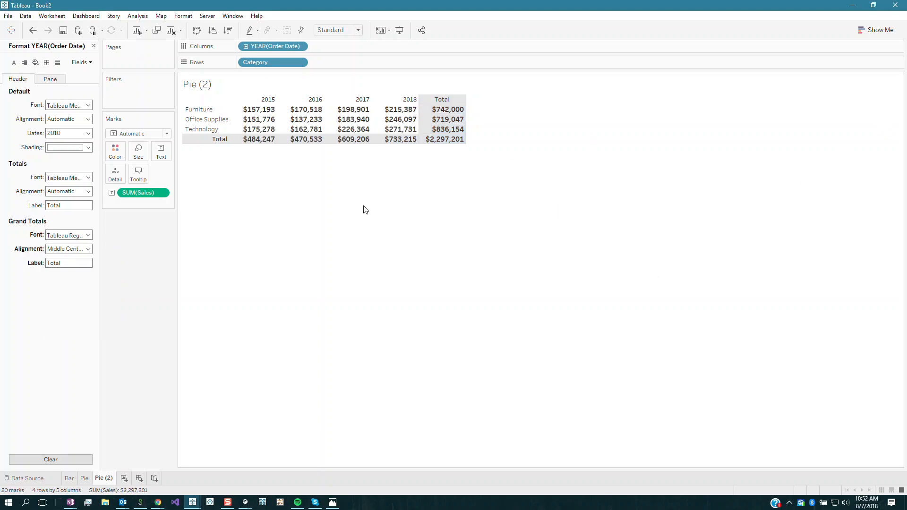
Rename the "Pie (2)" sheet as "Pivot" and close the formatting settings
right_click(106, 481)
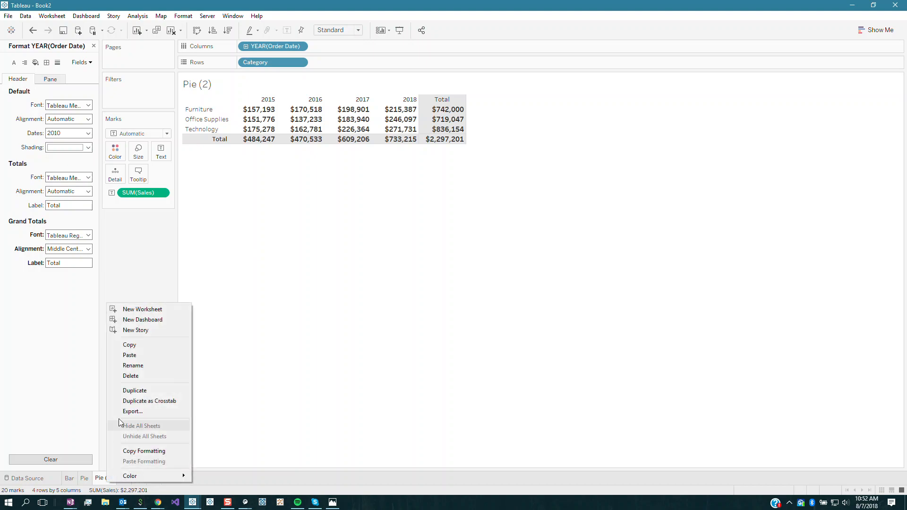
click(153, 364)
text(Pivot)
key(Return)
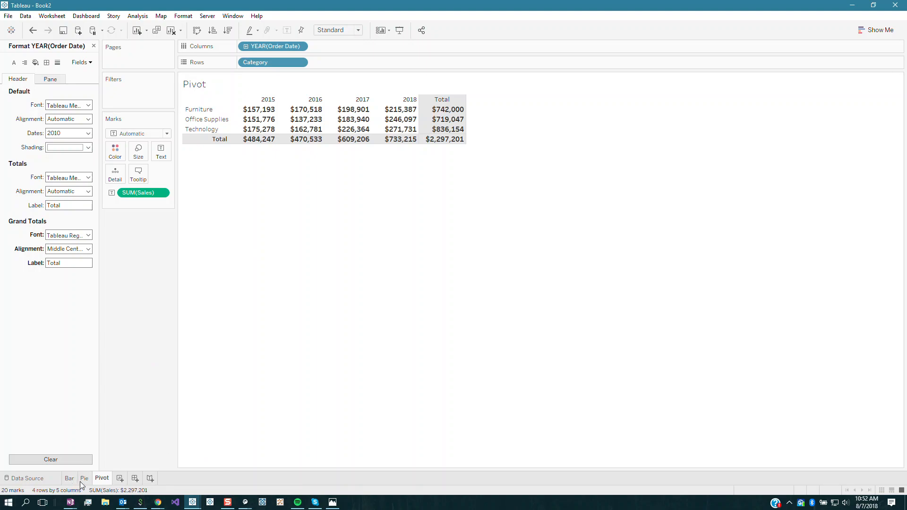
mouse_move(99, 479)
click(93, 47)
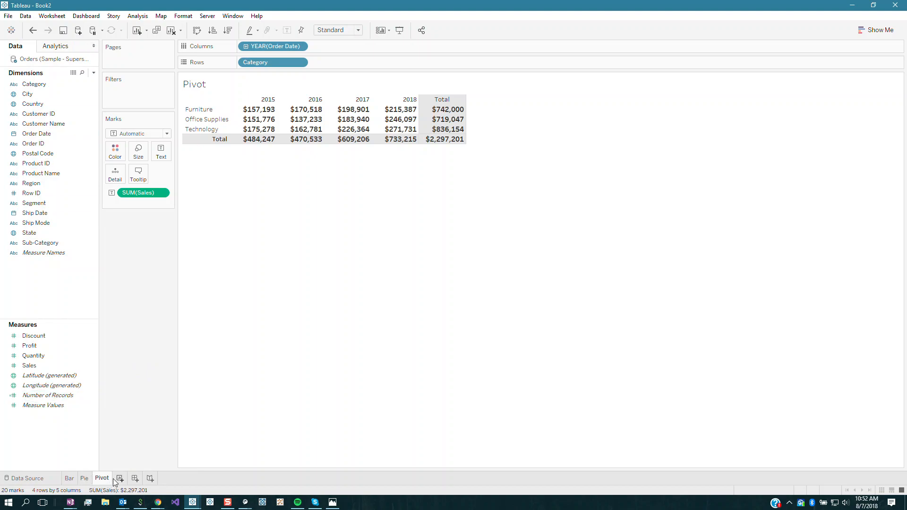
Create a new worksheet plotting Sales on rows against the year of Order Date on columns
click(120, 478)
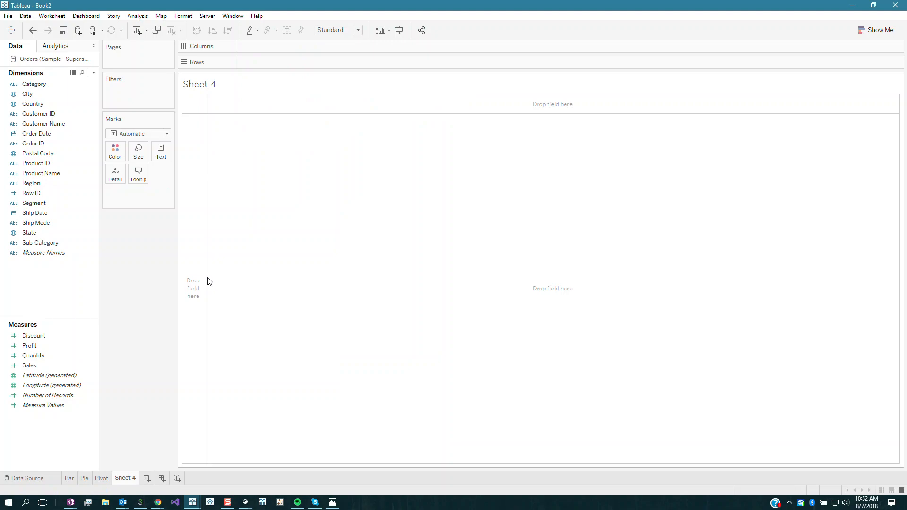
click(57, 135)
drag(39, 134, 292, 47)
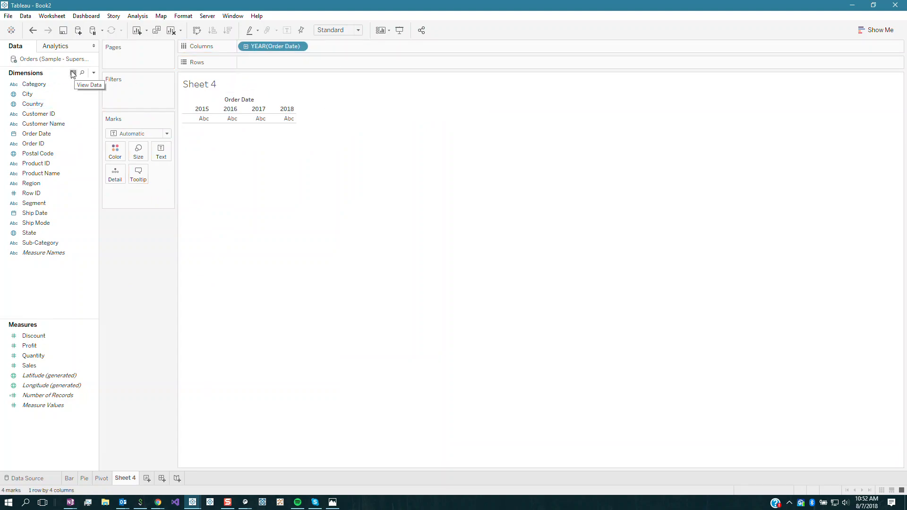
click(67, 93)
click(36, 368)
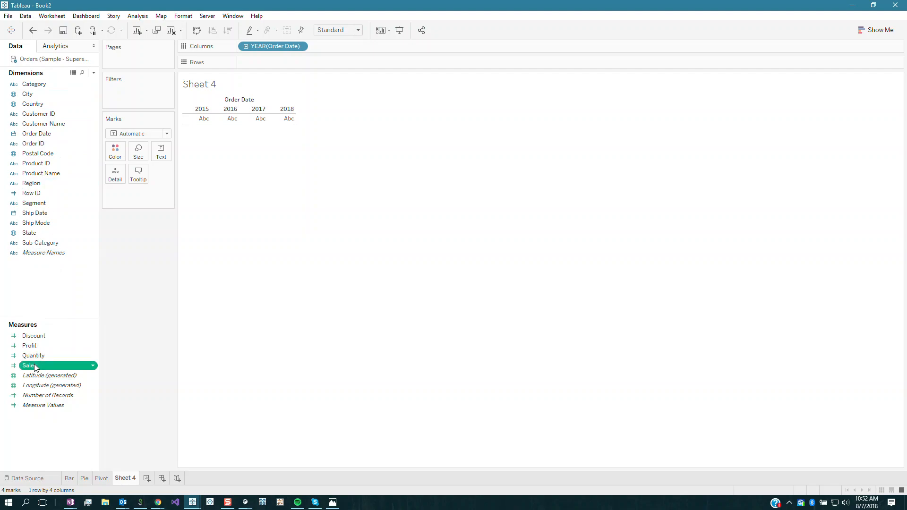
drag(45, 365, 273, 61)
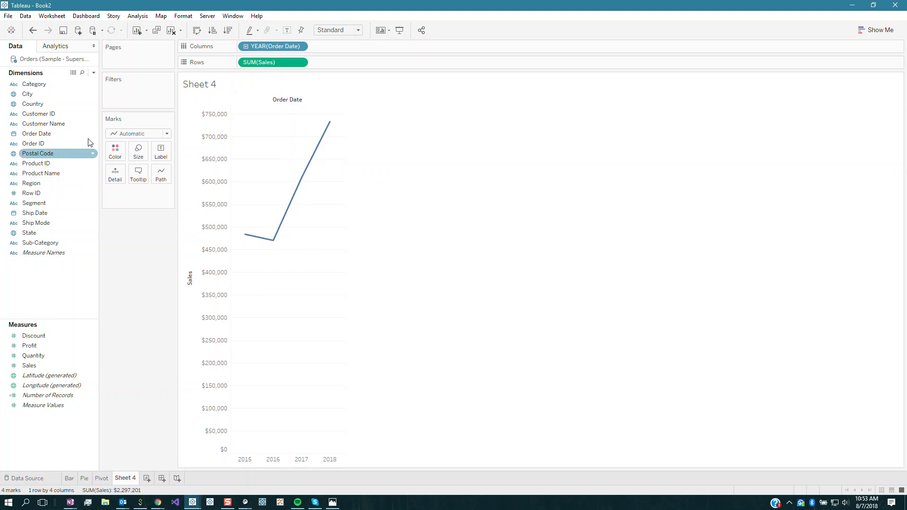
Color the sales lines by Category and fit the chart to Entire View
drag(44, 84, 117, 157)
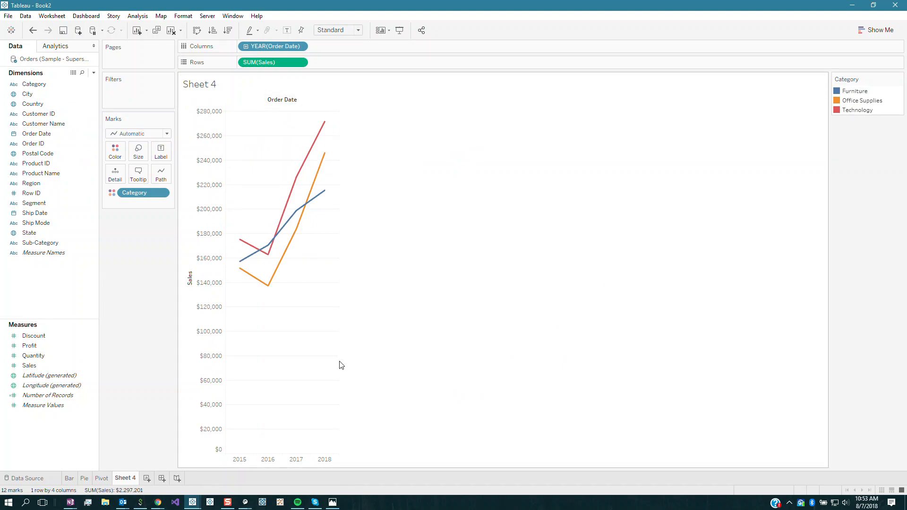
click(348, 30)
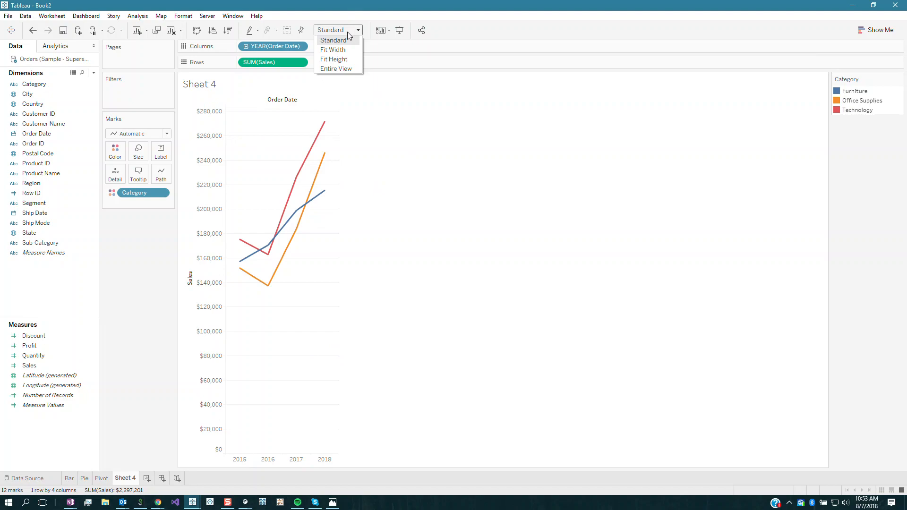
click(347, 68)
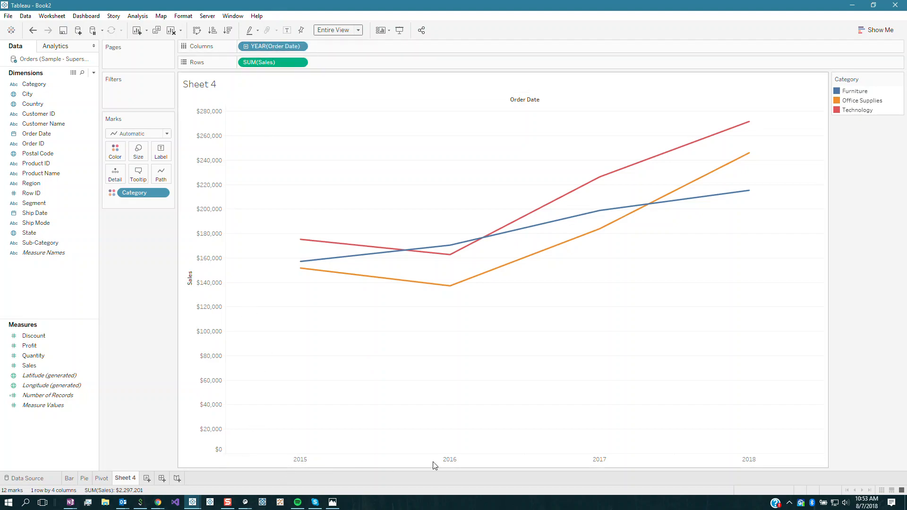
Convert Order Date to a continuous year and drill it down through quarter and month to week
right_click(257, 46)
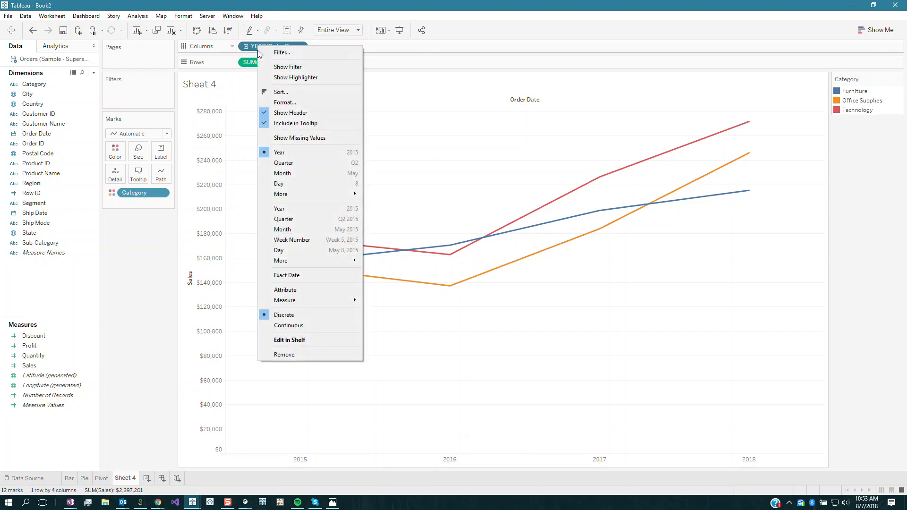
click(293, 209)
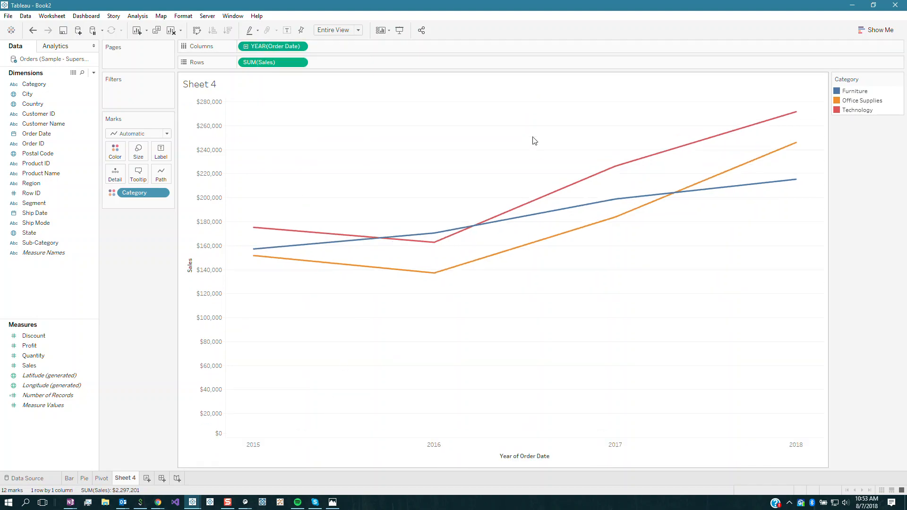
click(246, 46)
click(246, 46)
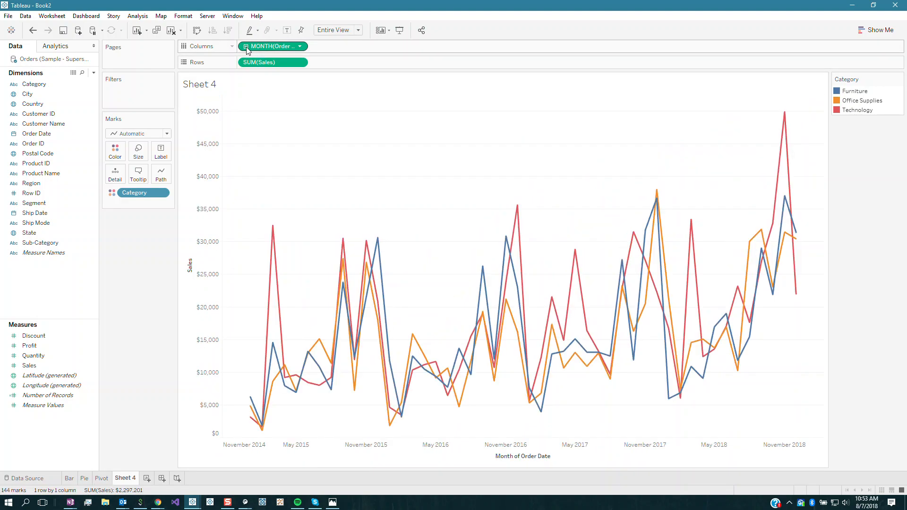
click(246, 47)
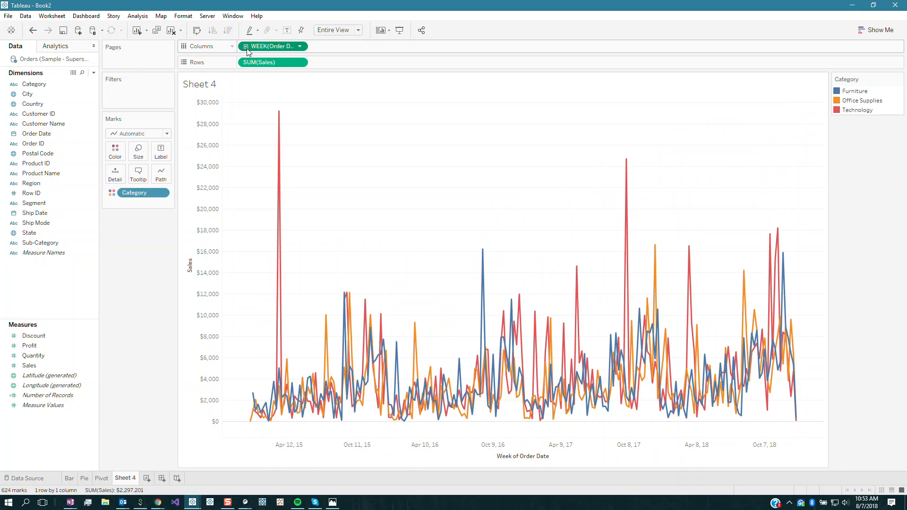
Return Order Date to the discrete year and expand it into quarter and month levels
right_click(246, 48)
click(281, 134)
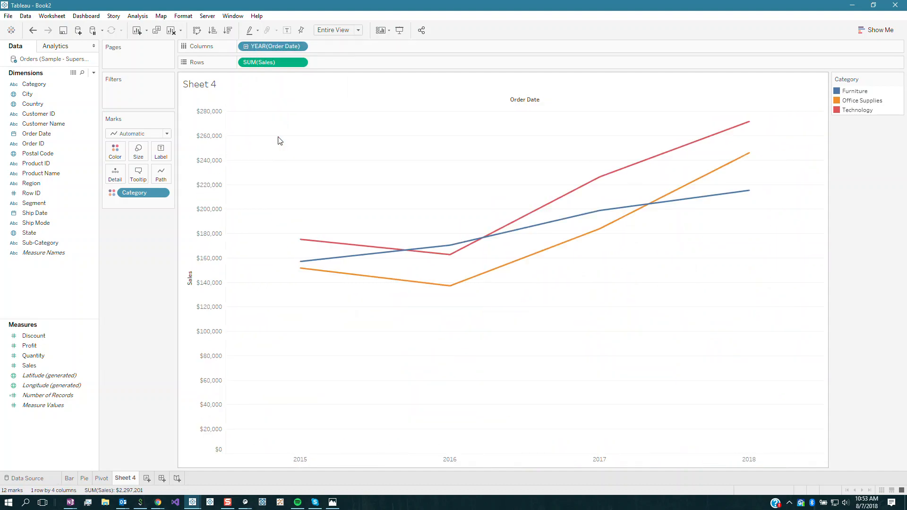
click(245, 46)
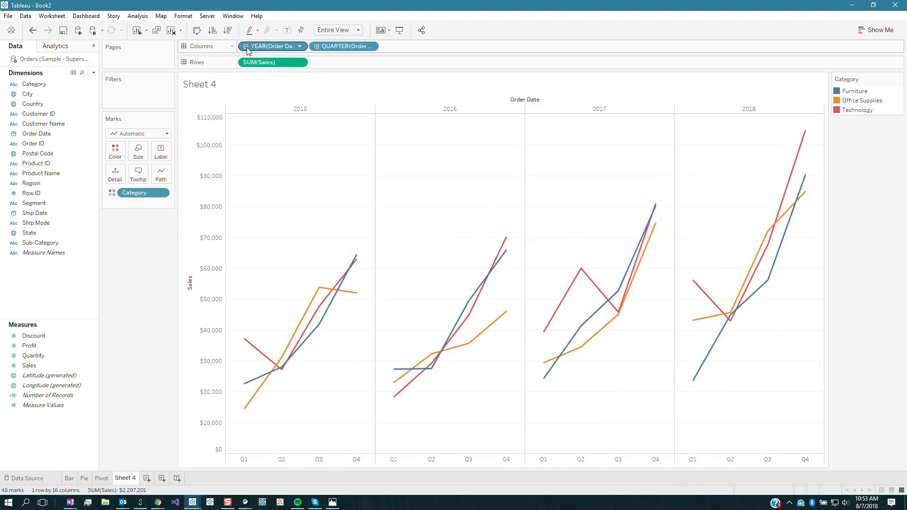
click(316, 46)
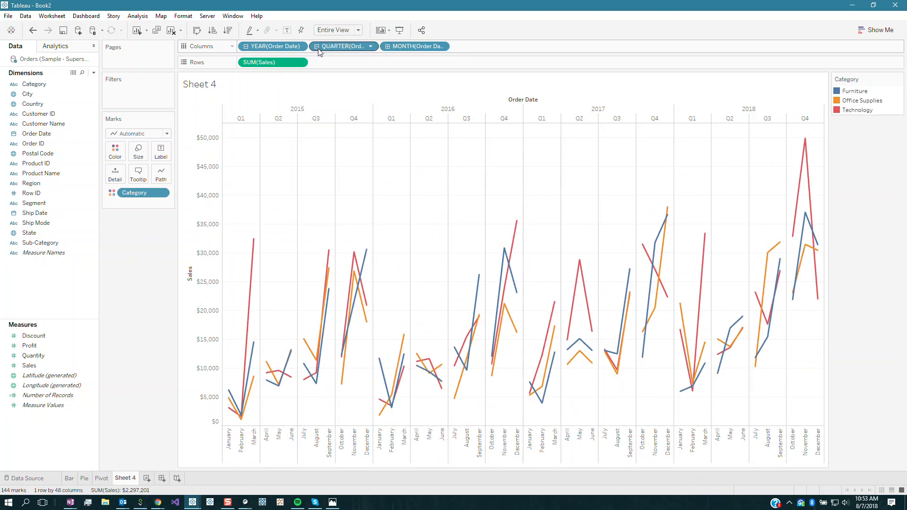
Drill Order Date down to day and back up to quarter, and place the quarter ahead of the year on Columns
click(388, 48)
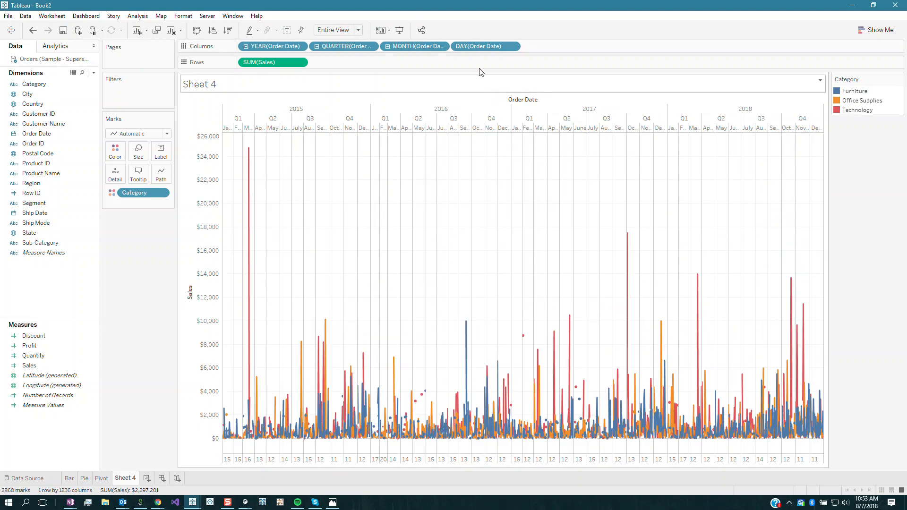
click(387, 47)
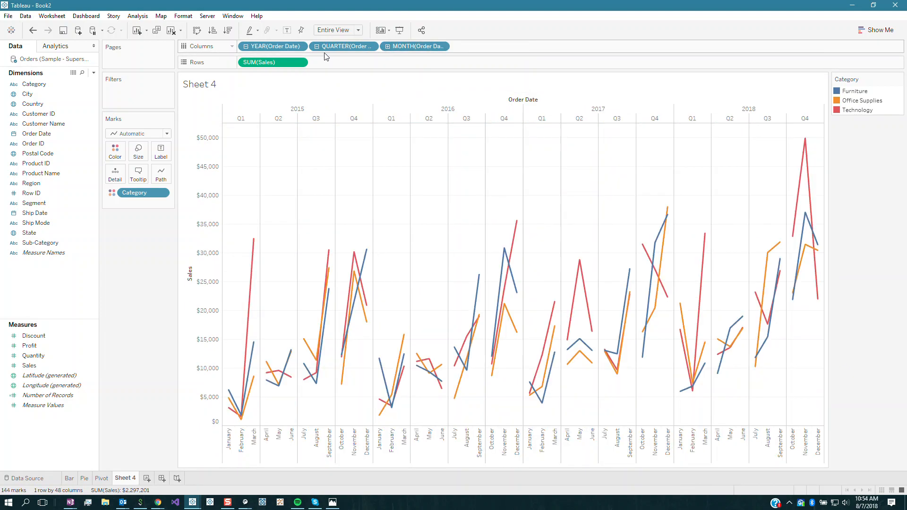
click(316, 47)
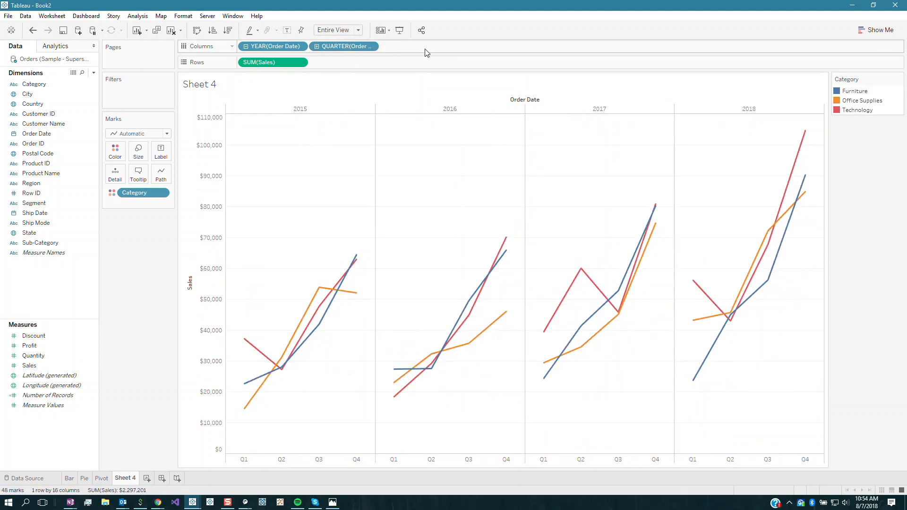
drag(254, 48, 383, 50)
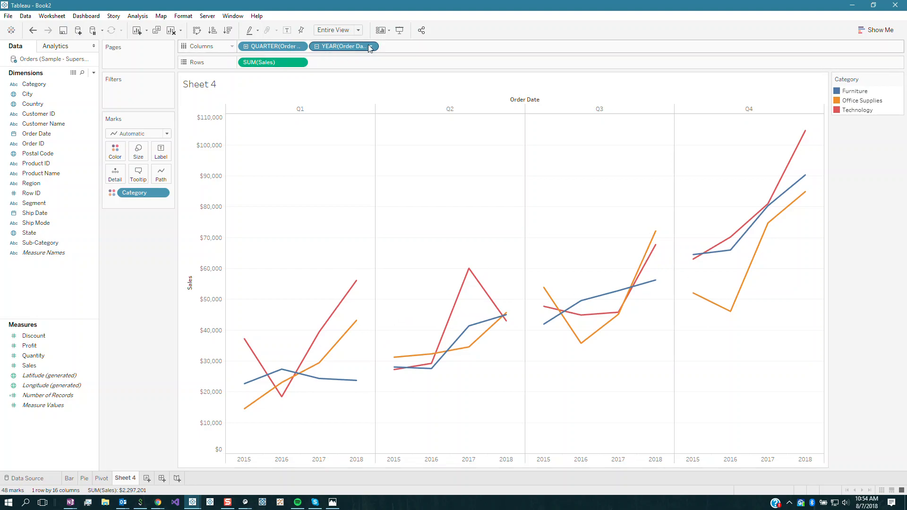
Remove the quarter level from Columns and convert Order Date to the continuous year
drag(267, 46, 330, 15)
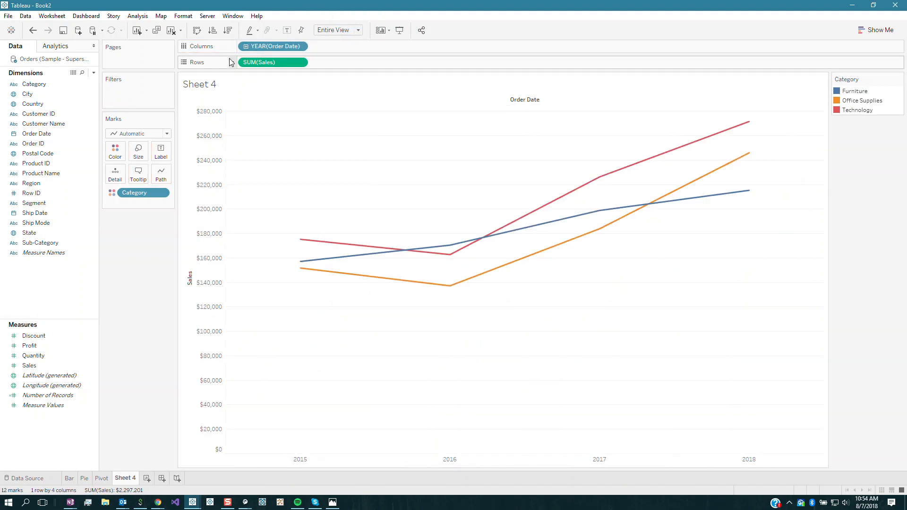
right_click(274, 49)
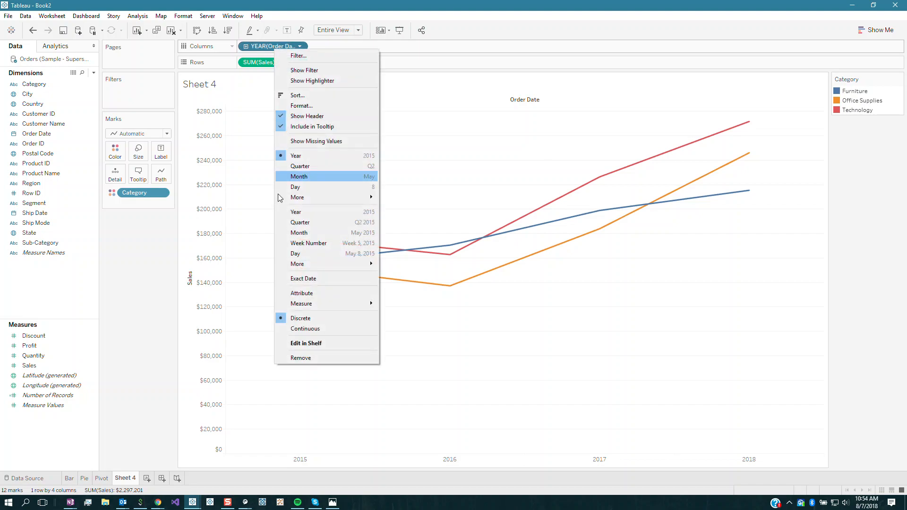
click(300, 217)
Switch the continuous Order Date to month, to quarter, and back to year to compare the trend lines
right_click(274, 48)
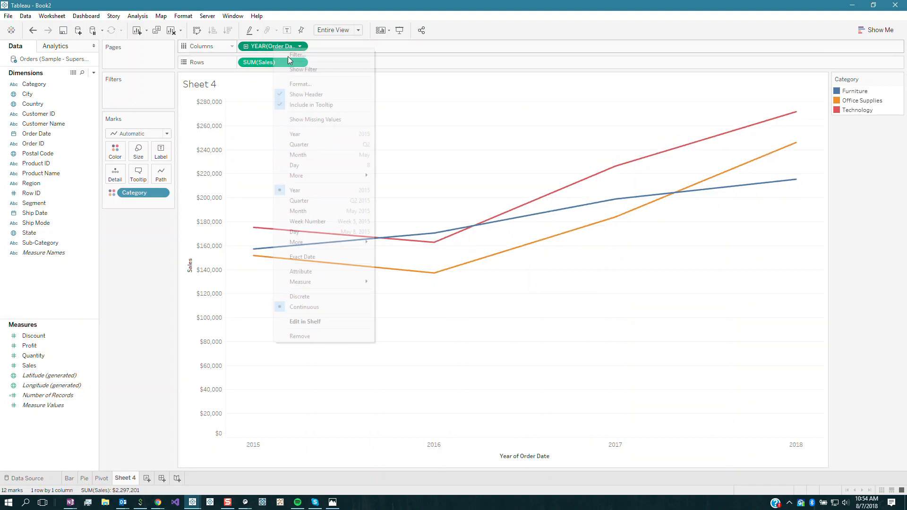
click(320, 211)
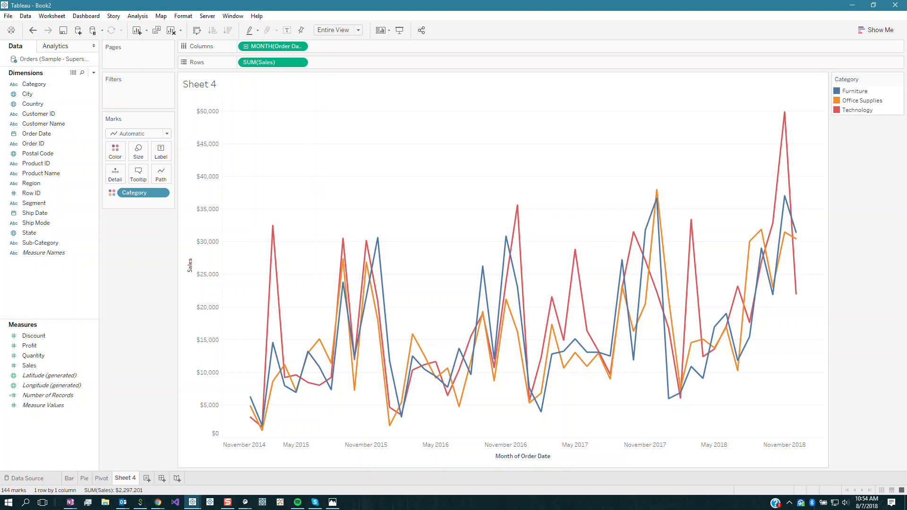
right_click(289, 44)
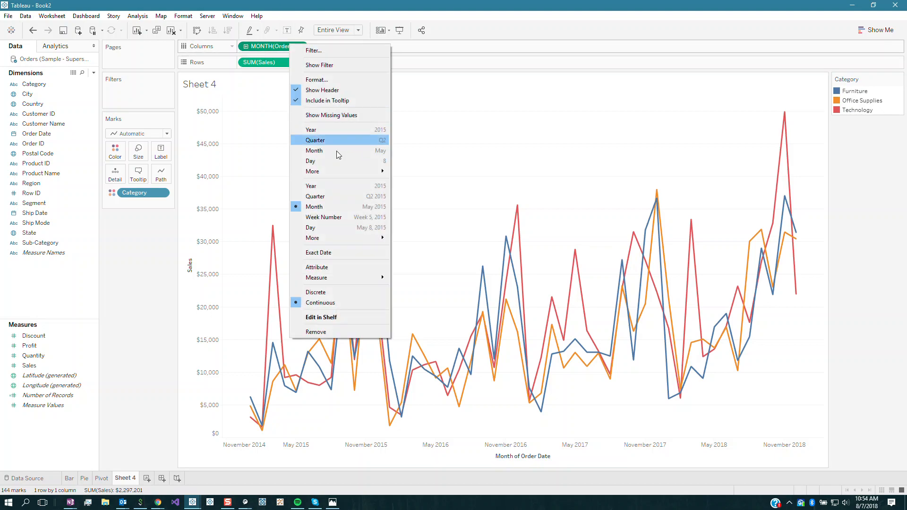
click(354, 196)
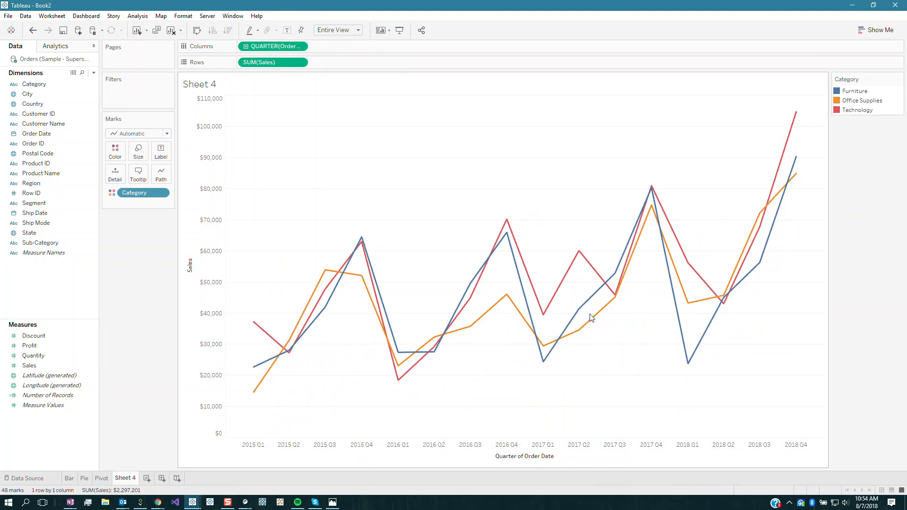
click(299, 46)
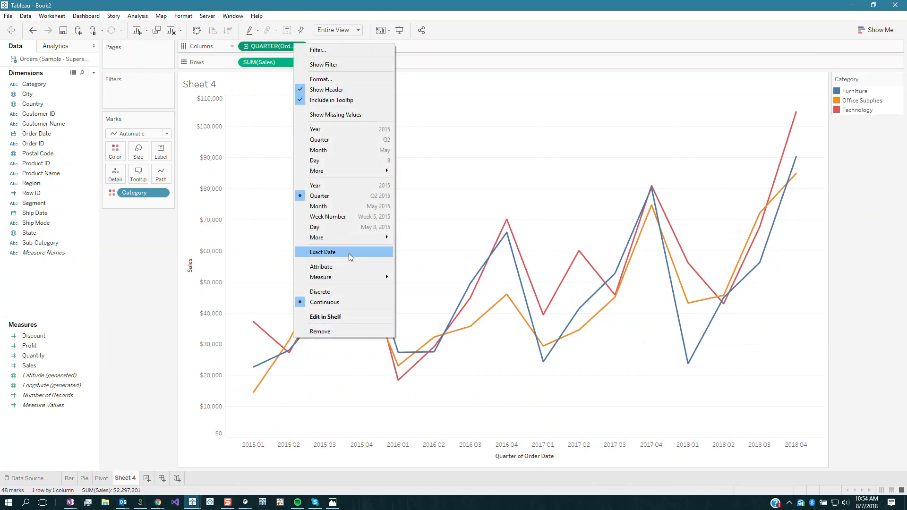
click(355, 186)
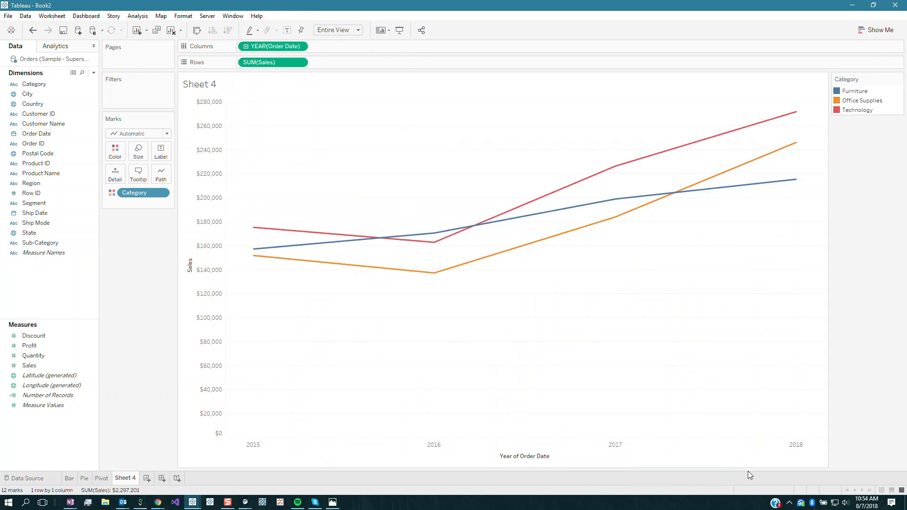
Clear the title of the Year of Order Date axis
right_click(512, 457)
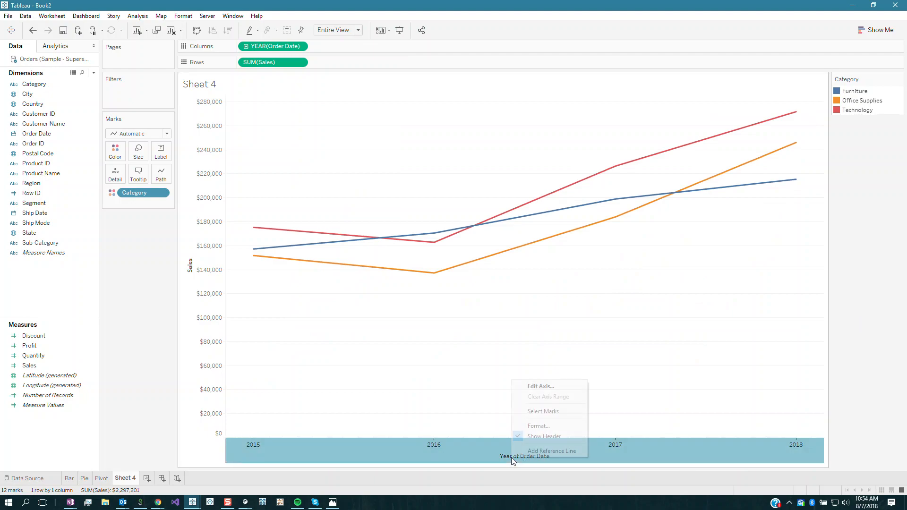
click(529, 387)
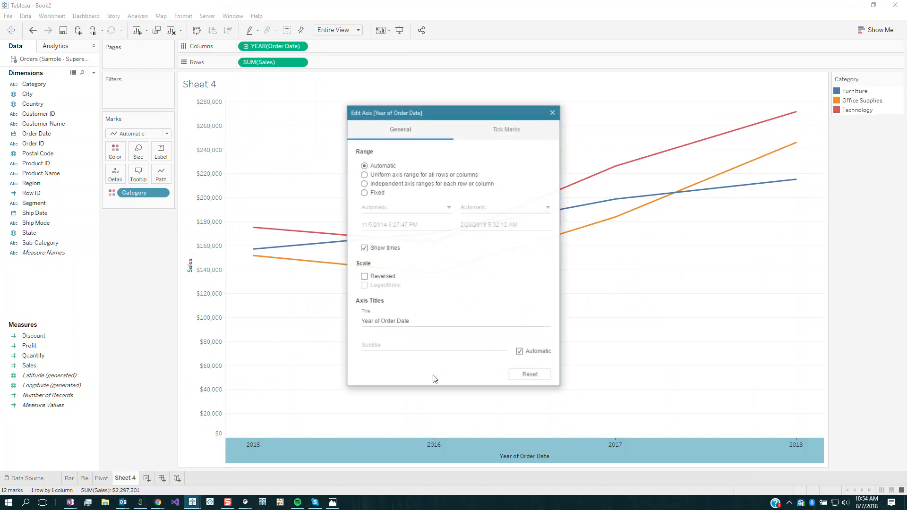
click(364, 314)
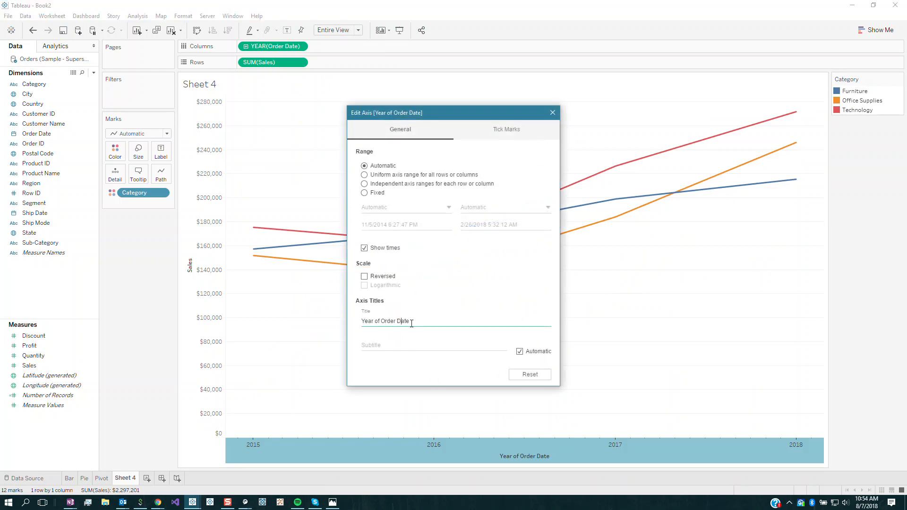
drag(438, 319, 317, 314)
key(BackSpace)
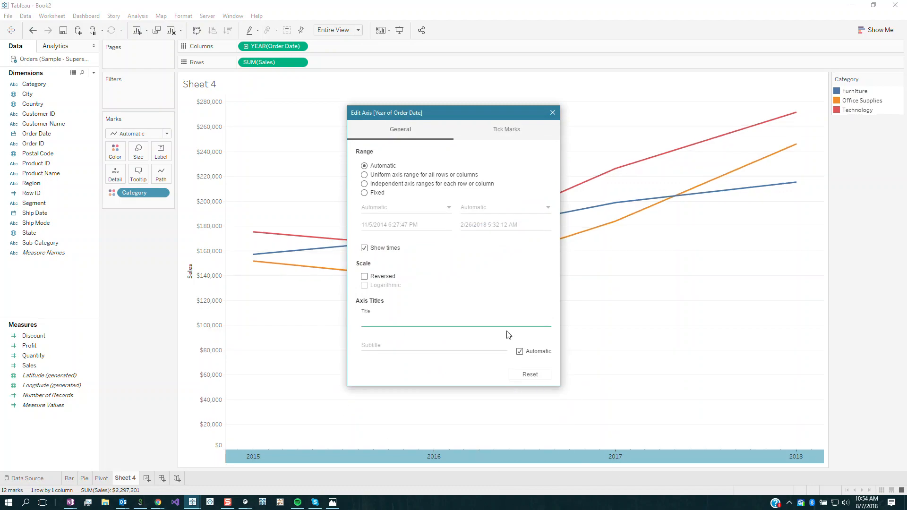
click(553, 113)
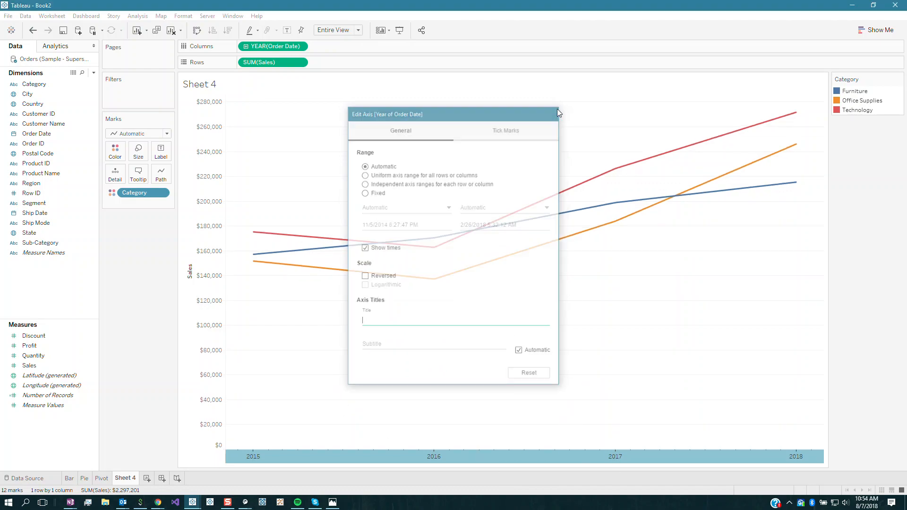
Drill the year axis down to quarters and undo that drill-down
mouse_move(514, 458)
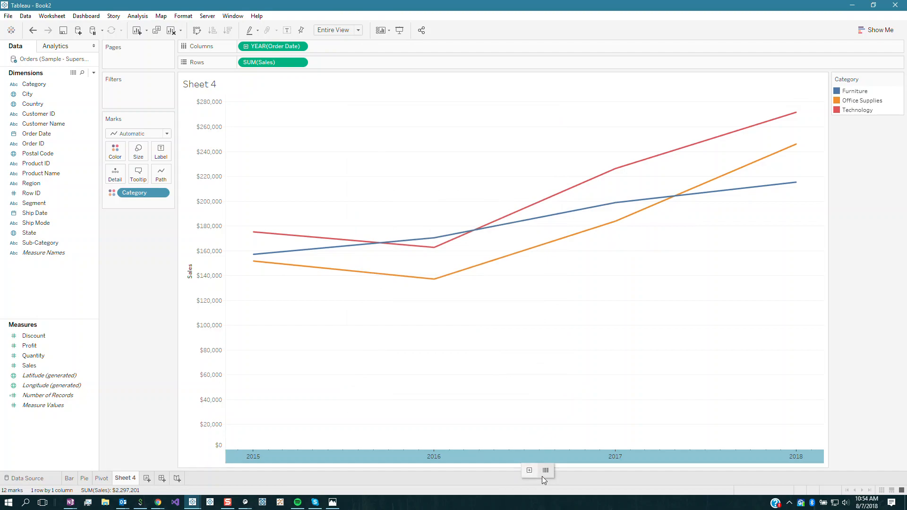
click(529, 471)
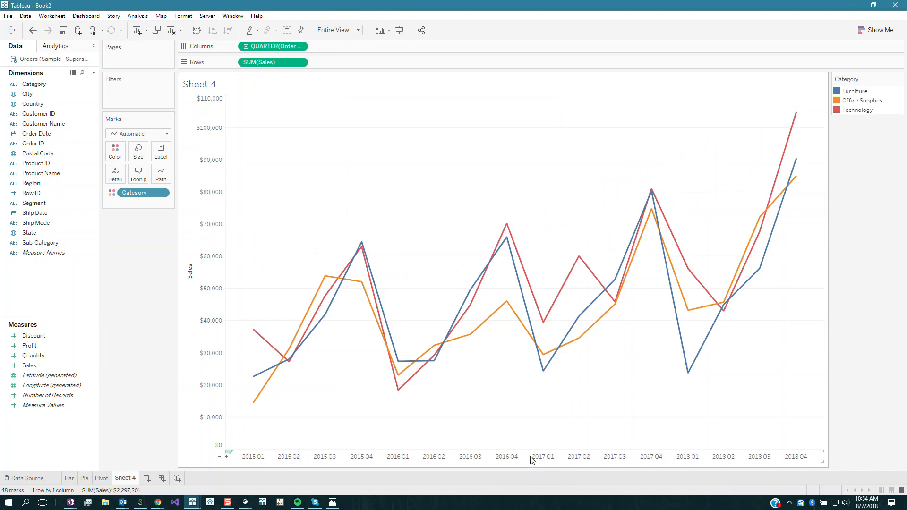
click(32, 30)
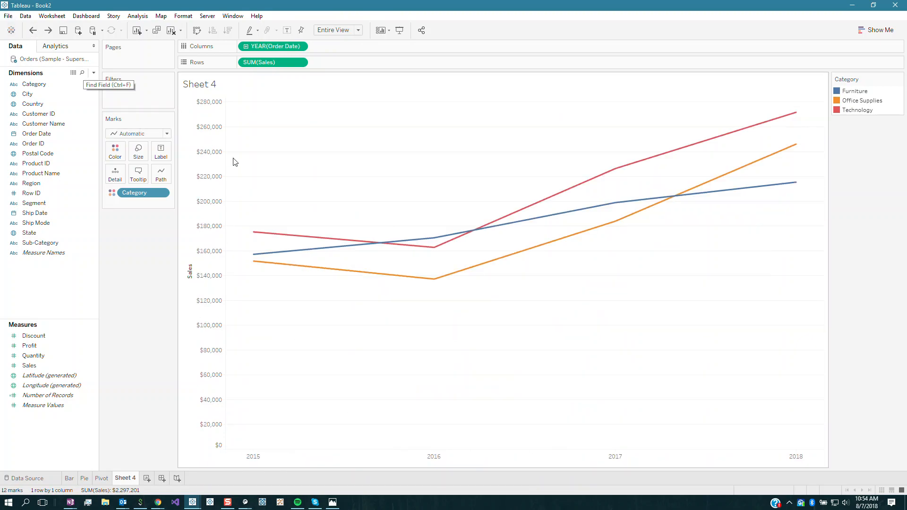
right_click(519, 462)
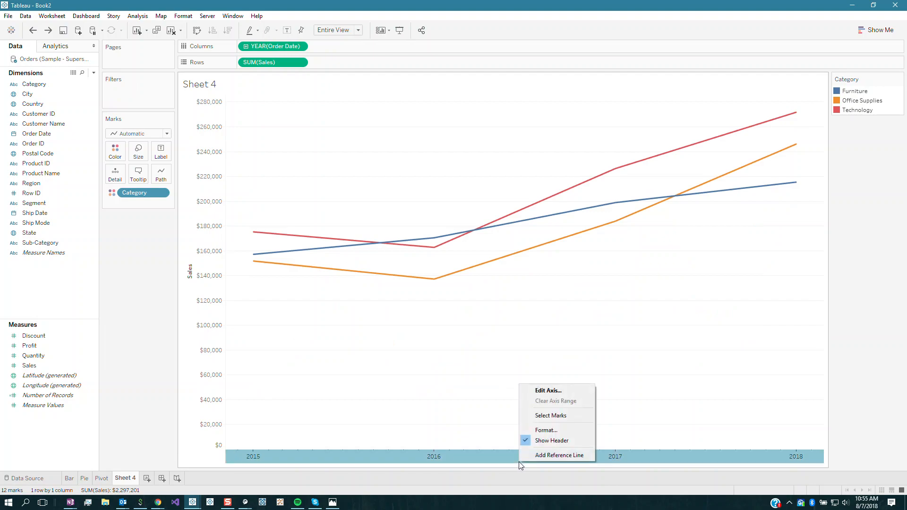
key(Escape)
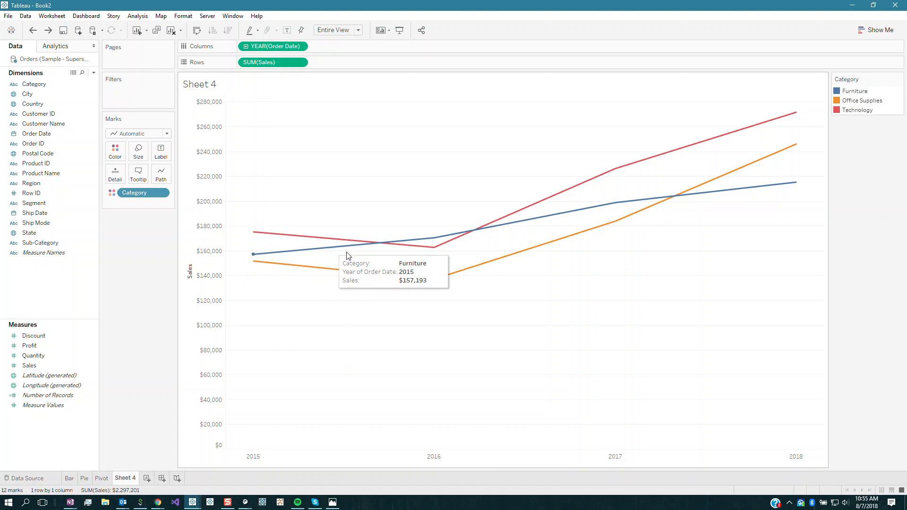
Show mark labels on the sales lines and rename the worksheet as Line
mouse_move(621, 205)
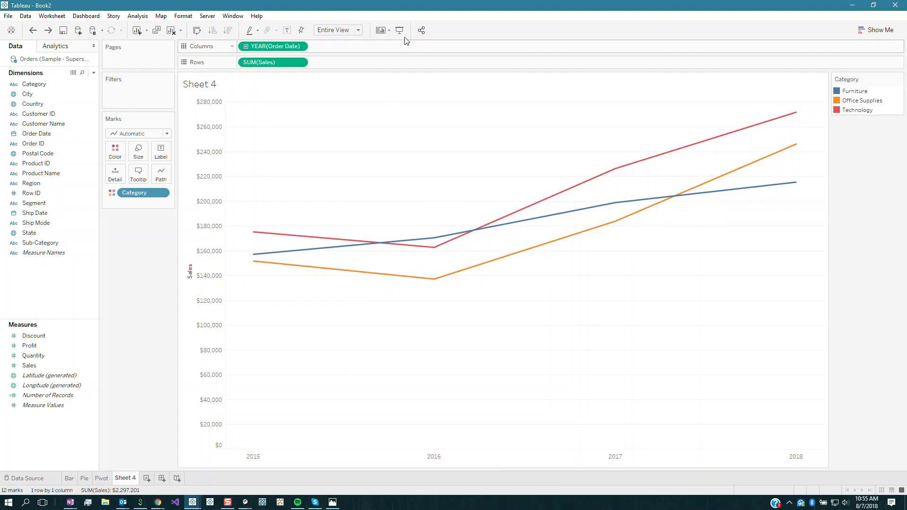
click(287, 30)
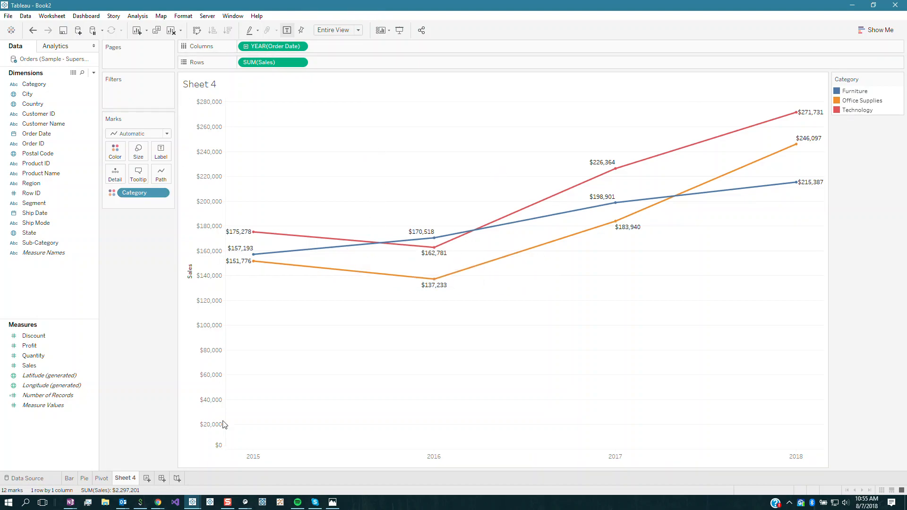
right_click(134, 478)
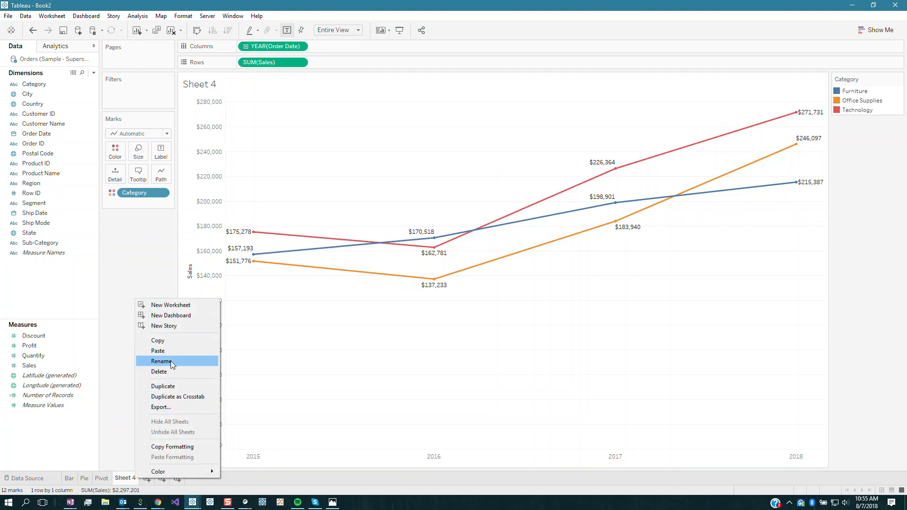
click(171, 361)
text(Line)
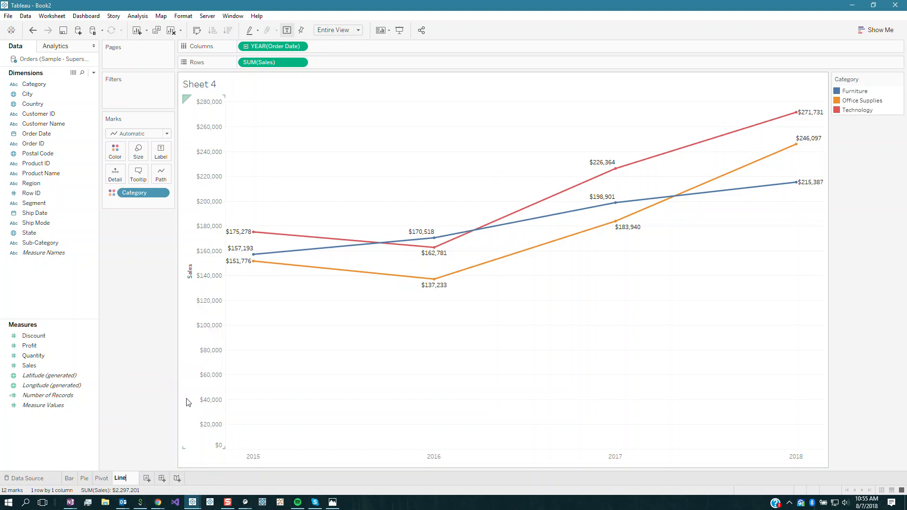
key(Return)
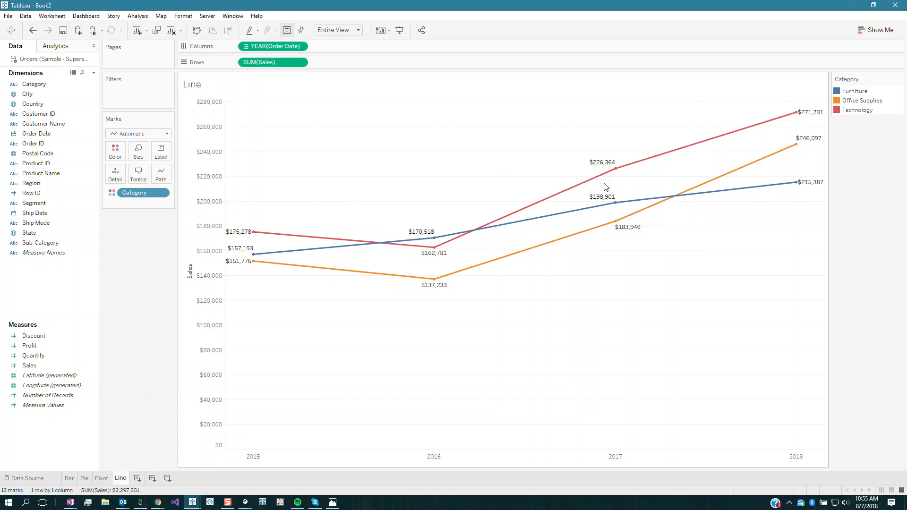
Restrict the mark labels to selected marks only, and test this on the 2016 Furniture point
click(170, 157)
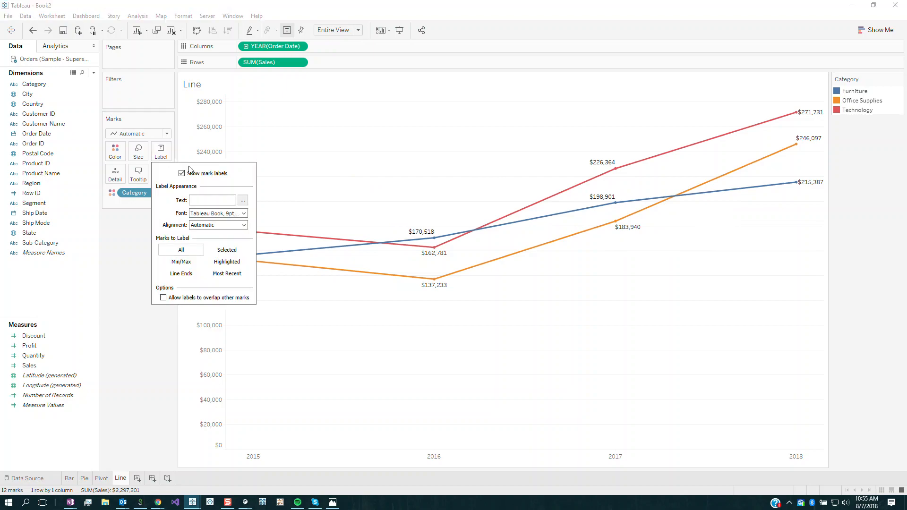
click(227, 251)
click(452, 404)
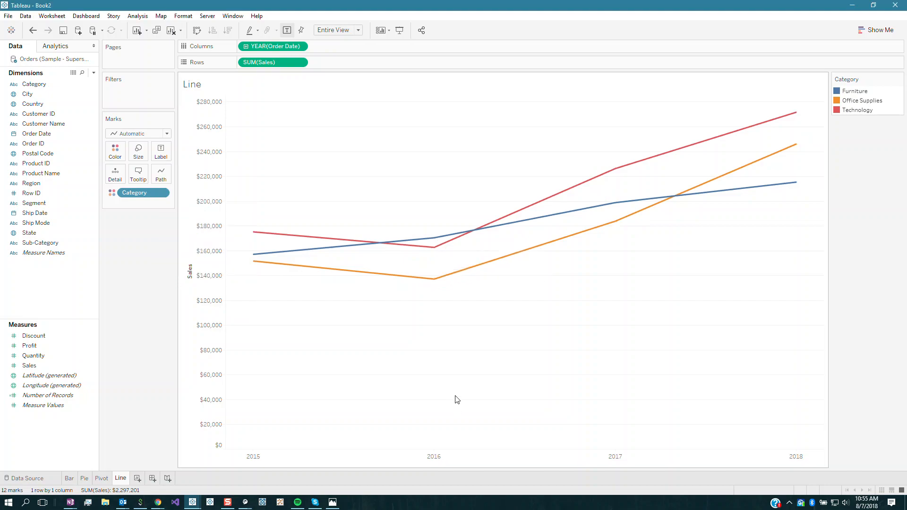
click(434, 238)
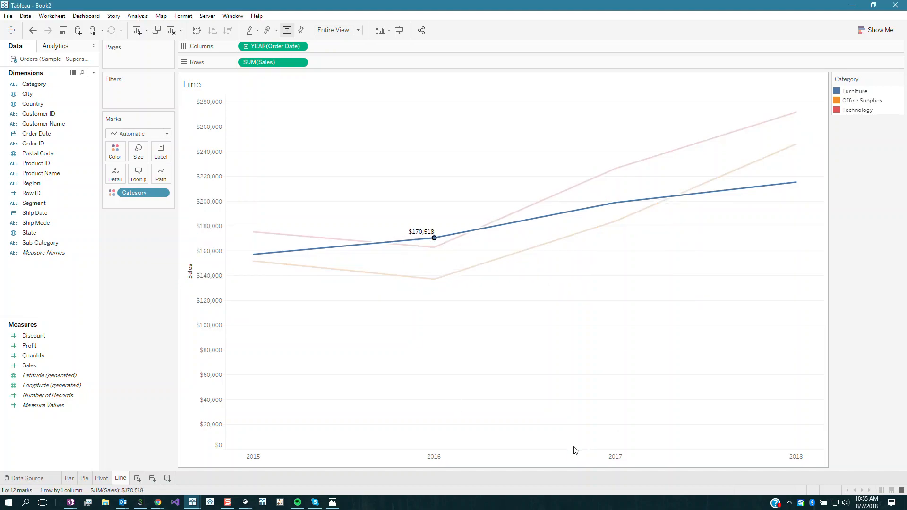
click(433, 240)
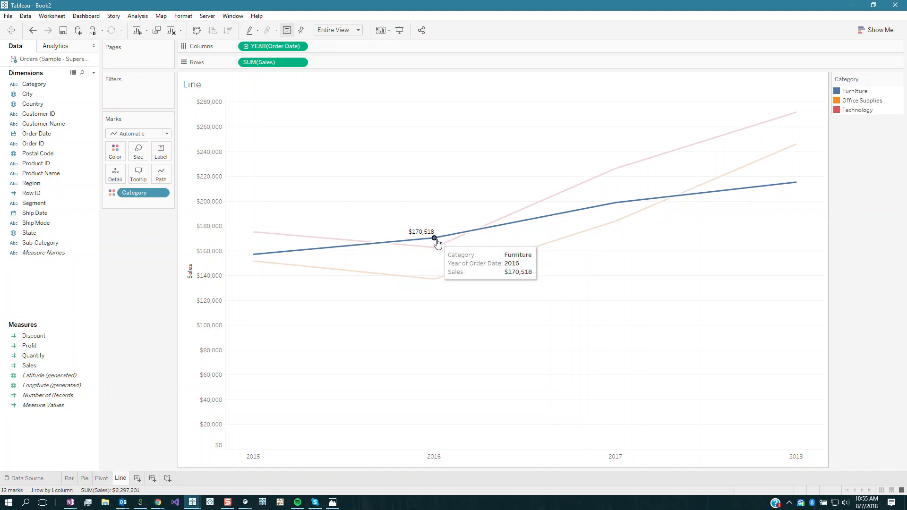
Add Category and Sales to the mark labels, bold and resize the Sales text, and check the label on the 2016 Office Supplies point
drag(144, 192, 166, 152)
drag(259, 62, 160, 152)
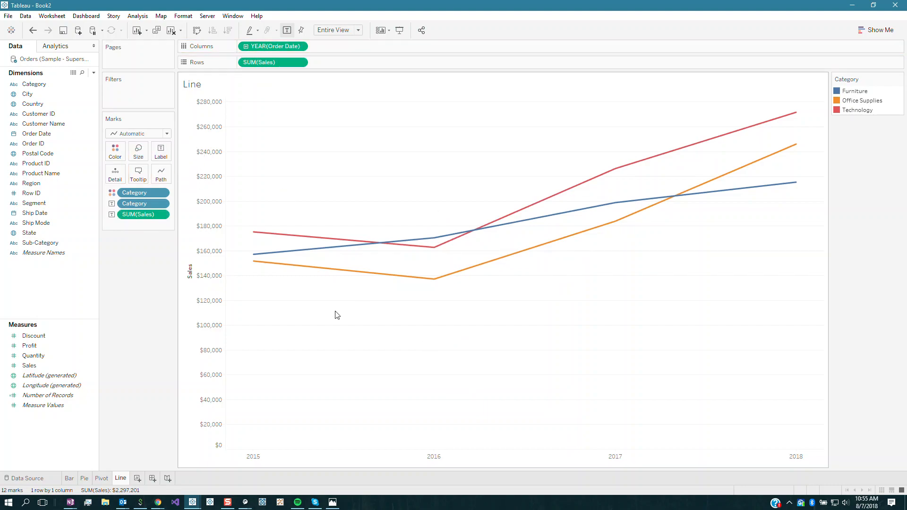
click(161, 151)
click(242, 201)
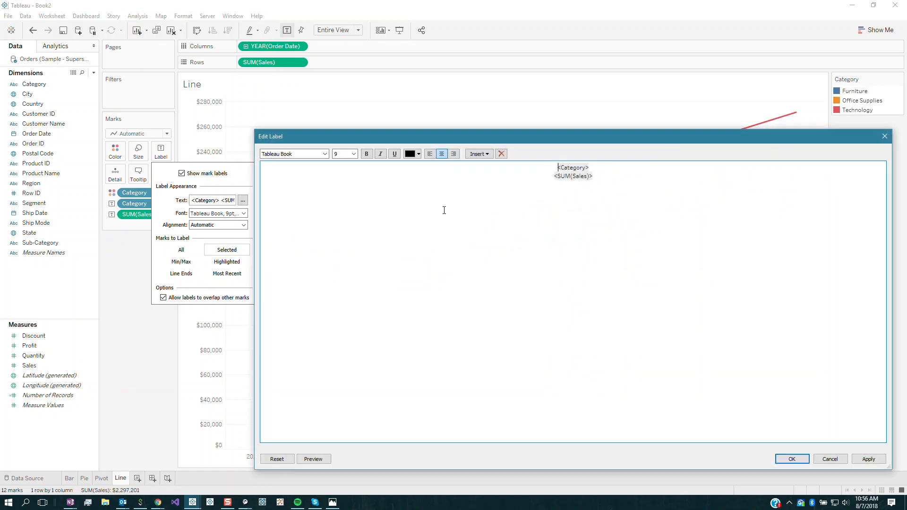
drag(602, 175, 552, 176)
click(366, 153)
click(354, 154)
click(340, 171)
click(792, 459)
click(526, 350)
click(431, 283)
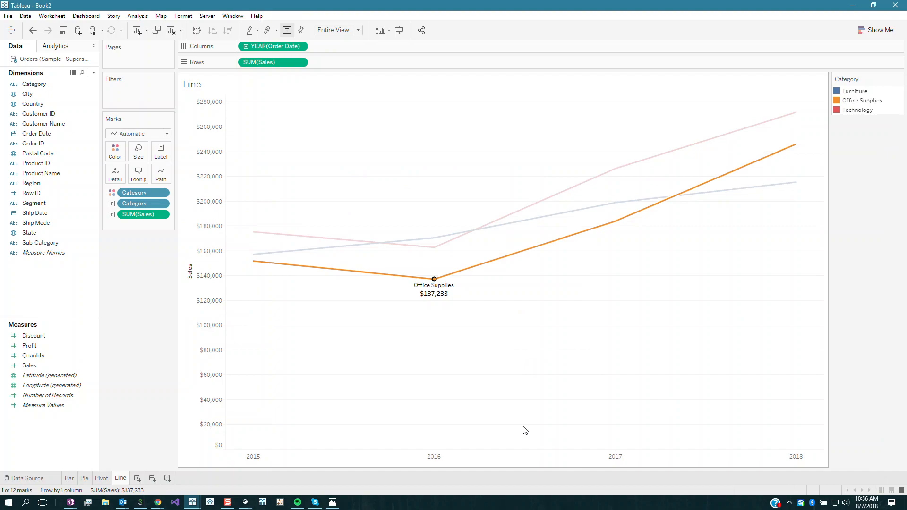
Add a new worksheet and return to the Line worksheet
click(141, 478)
right_click(141, 477)
click(119, 480)
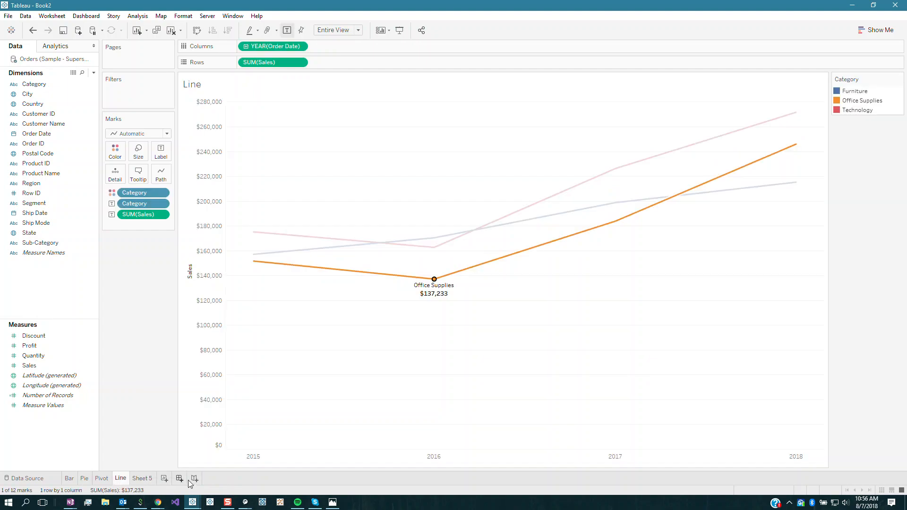
Format the year axis labels of the Line worksheet in Tableau Medium at size 11
click(435, 331)
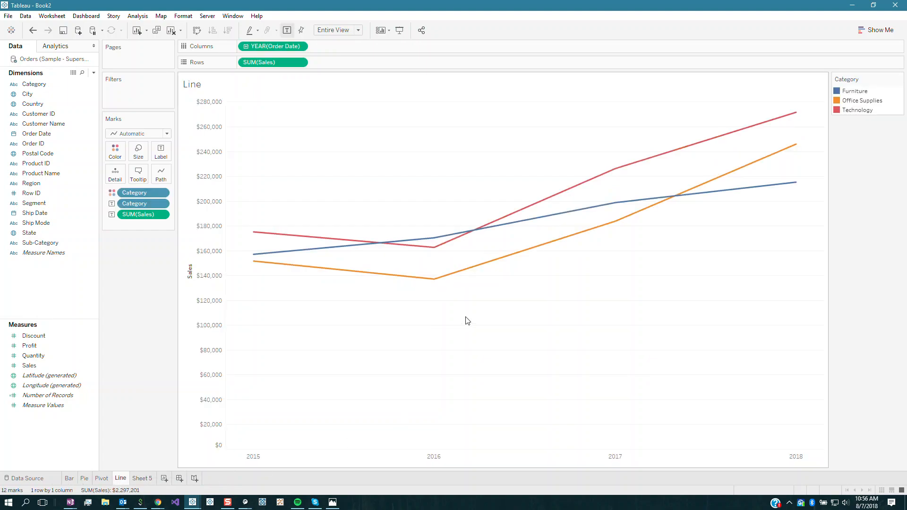
right_click(266, 458)
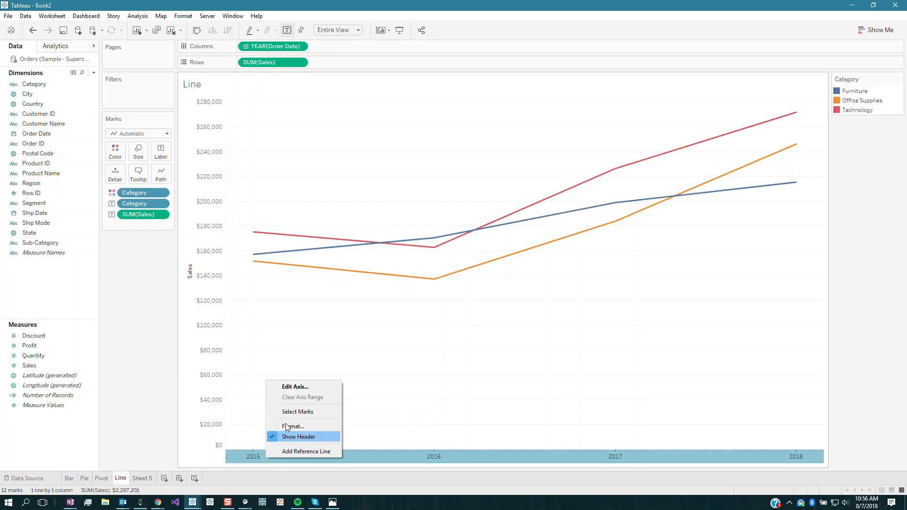
click(301, 427)
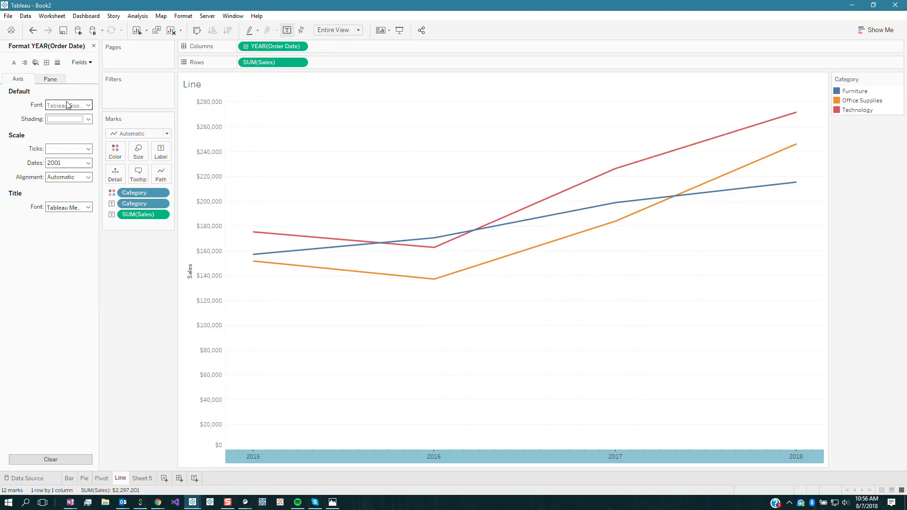
click(68, 105)
click(112, 118)
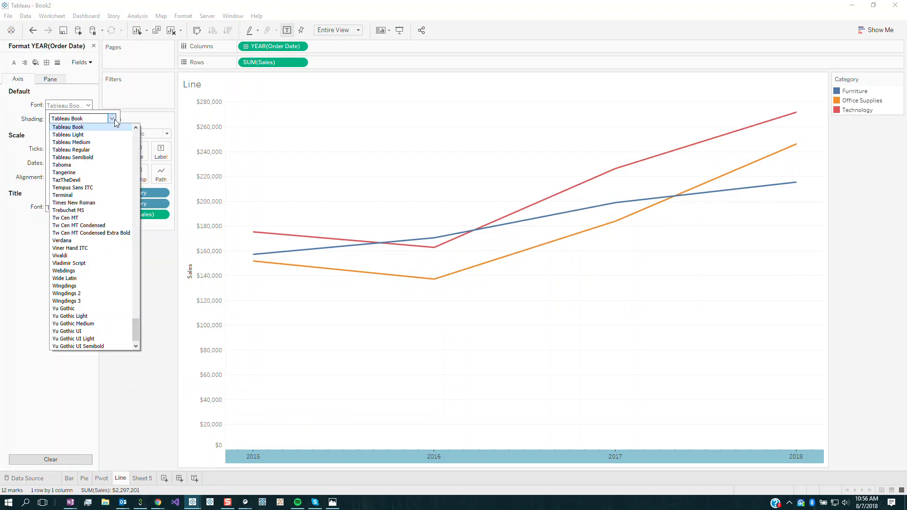
click(107, 145)
click(68, 132)
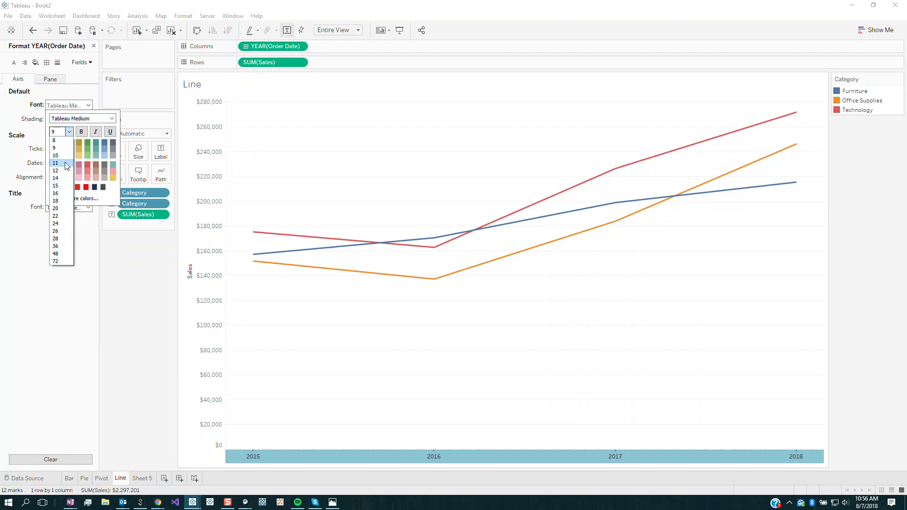
click(55, 163)
click(293, 425)
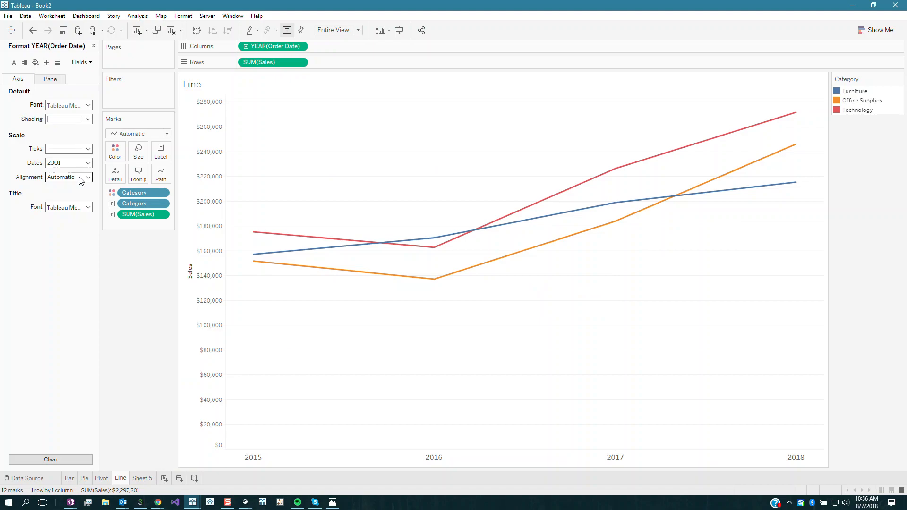
Show markers on all points of the sales lines, keep opacity at 100%, and dismiss the category color editing without changes
click(118, 151)
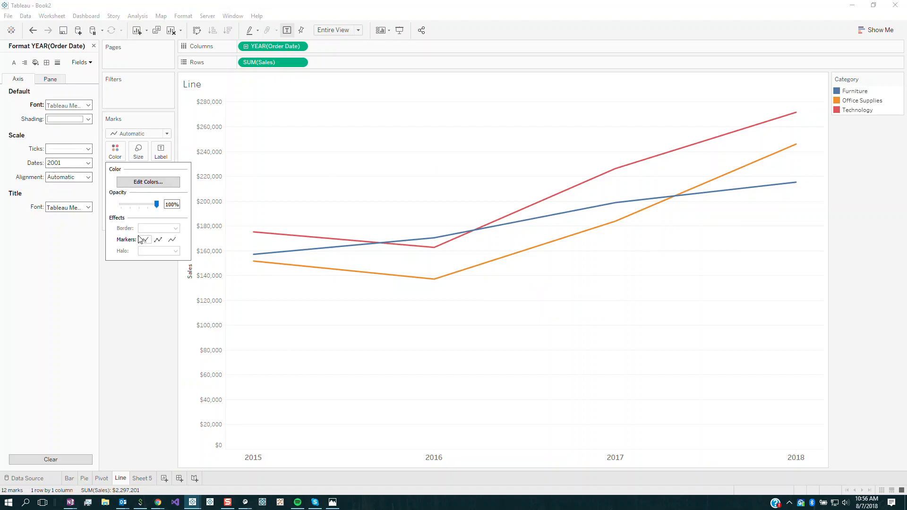
click(158, 239)
drag(144, 204, 136, 205)
click(156, 206)
drag(157, 209, 169, 206)
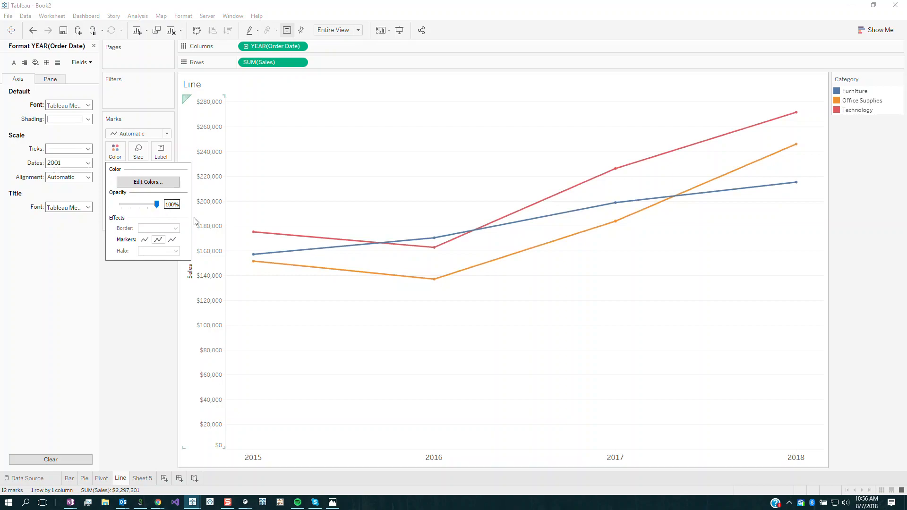
click(142, 183)
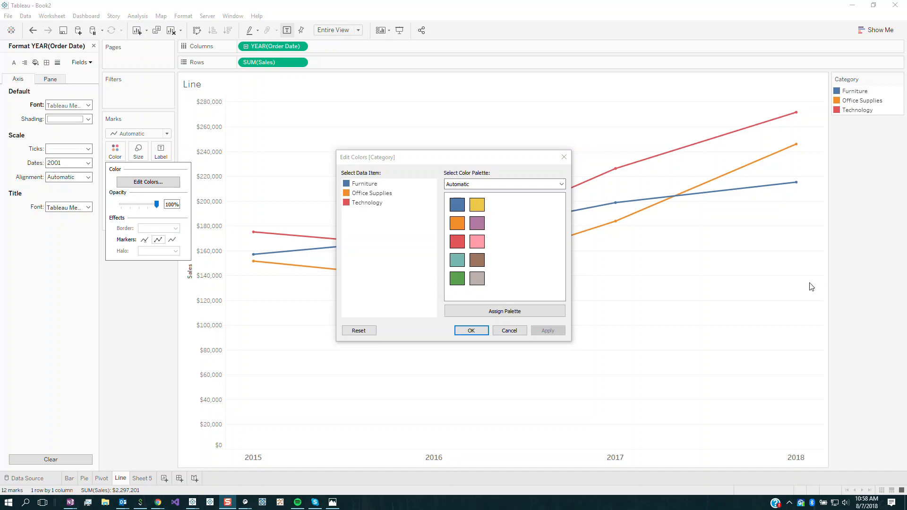
click(504, 332)
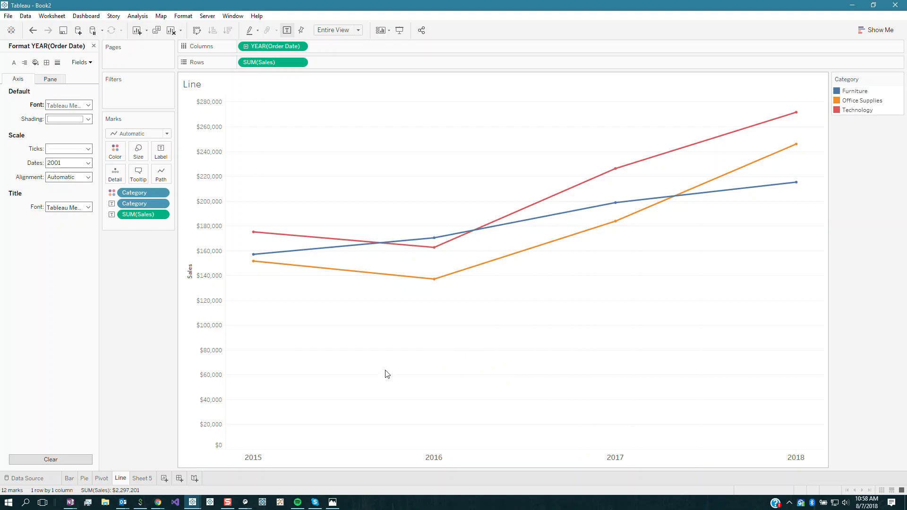
Switch to Sheet 5 and close the axis formatting settings to return to the data fields
click(144, 479)
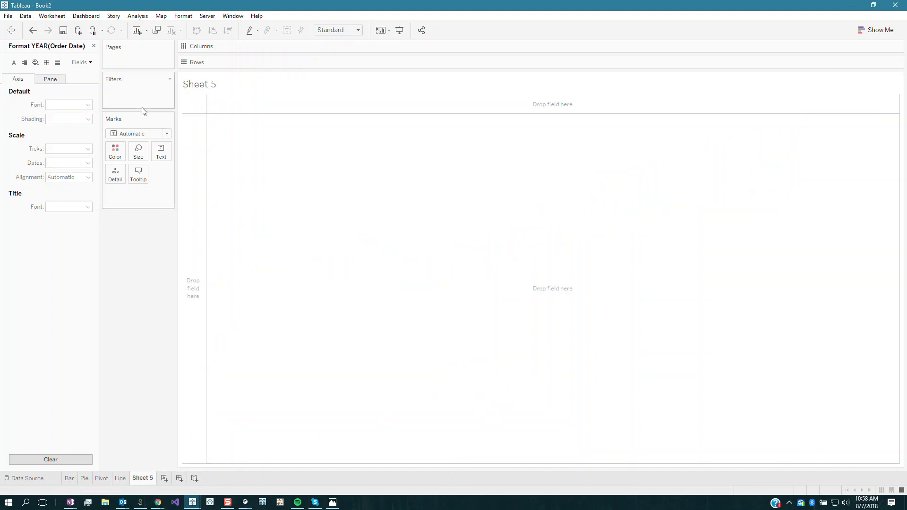
click(93, 46)
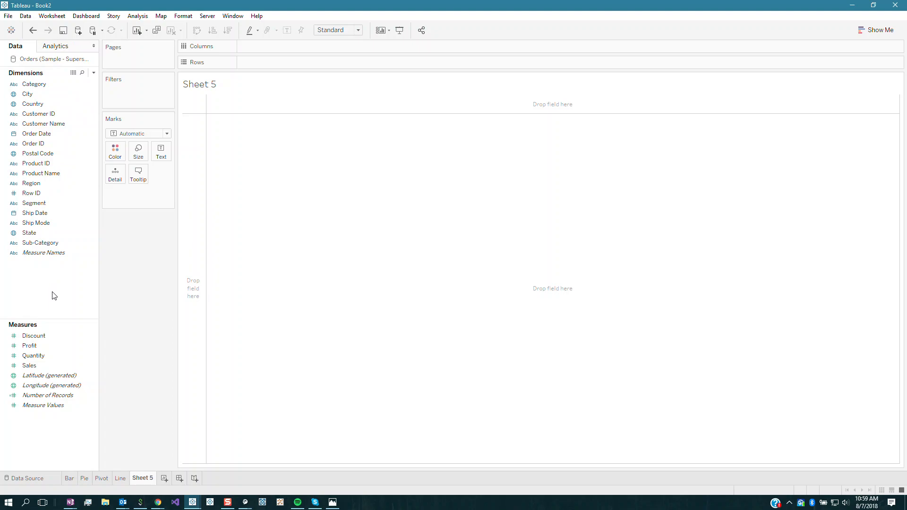
click(51, 95)
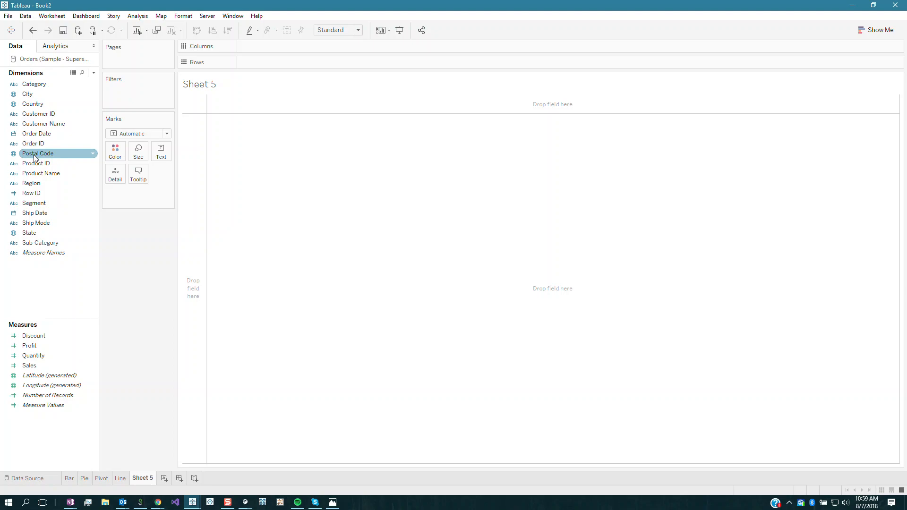
Try a map with one mark per State on Sheet 5, and clear the sheet
click(29, 235)
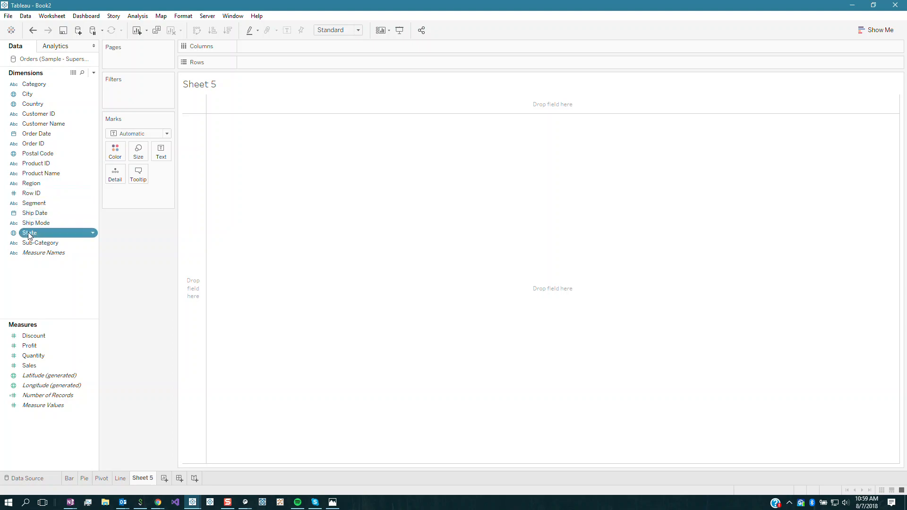
double_click(29, 235)
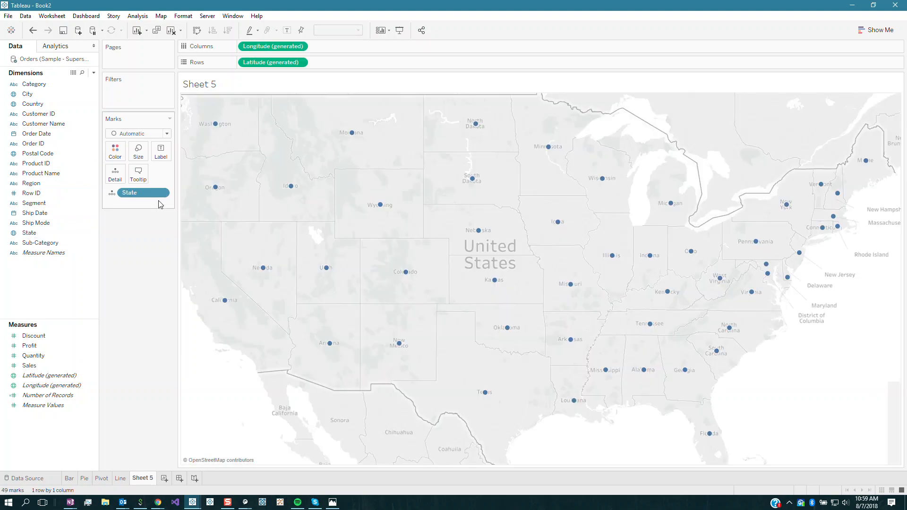
mouse_move(325, 266)
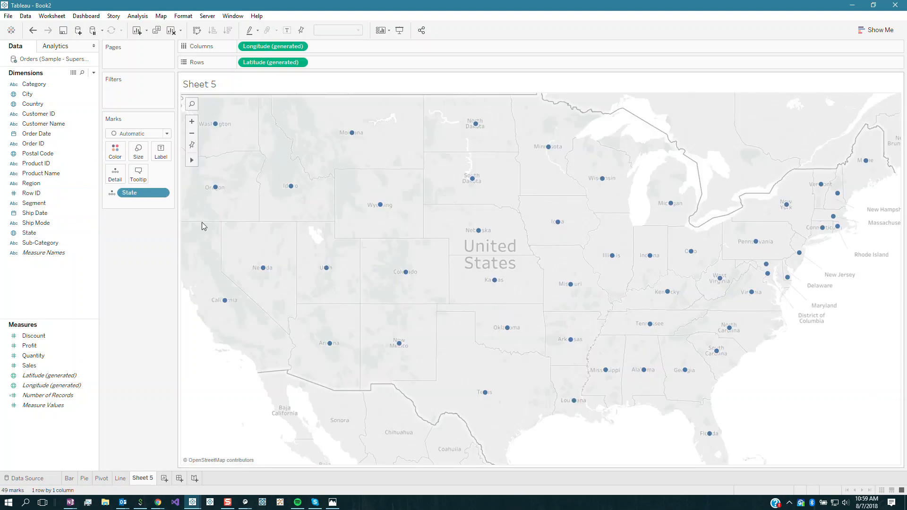
click(171, 30)
Build a map from Postal Code and add City to its detail
click(52, 157)
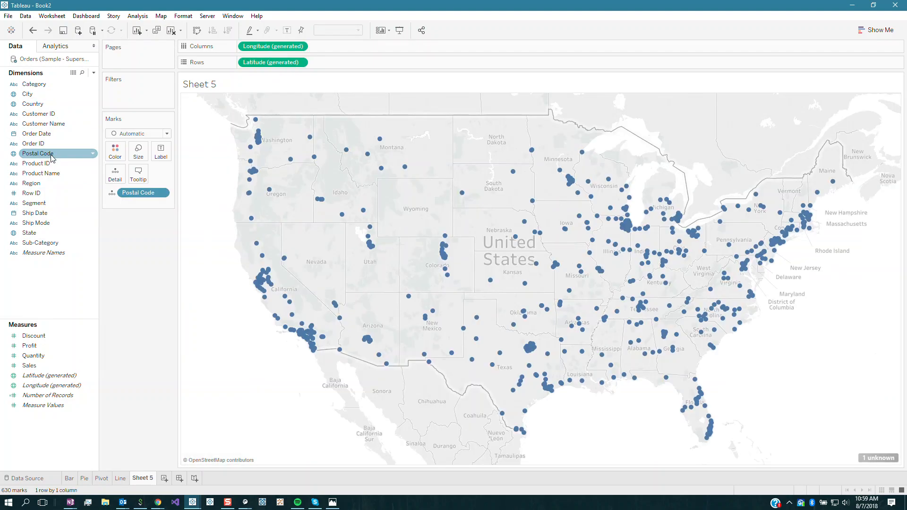
click(36, 95)
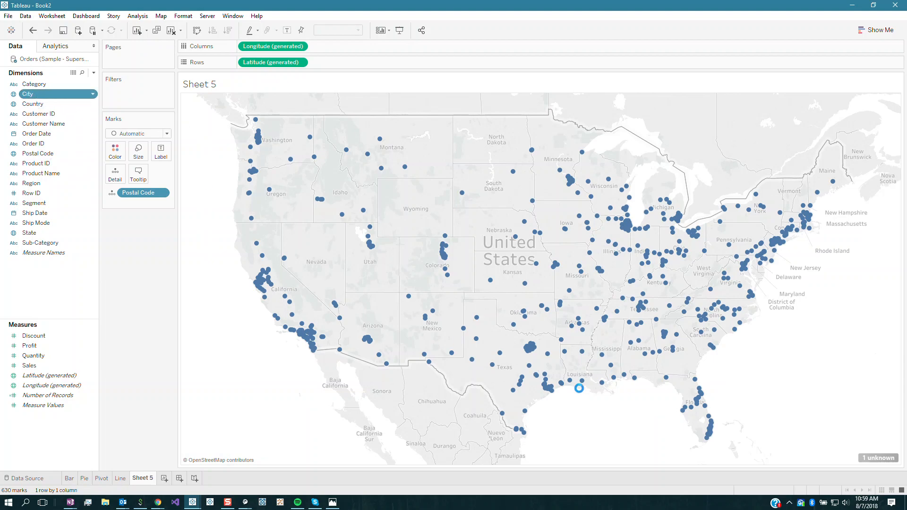
drag(579, 388, 578, 388)
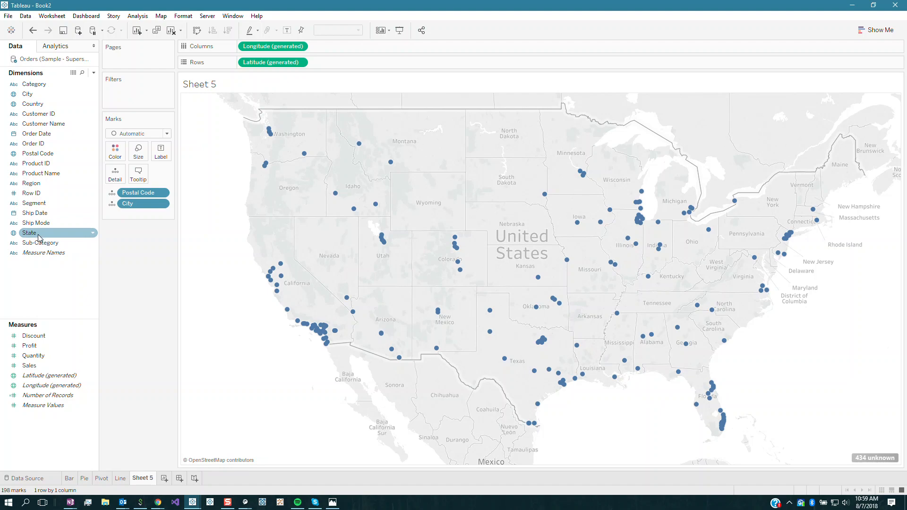
Try adding State to the map's detail and undo the addition
drag(39, 237, 137, 214)
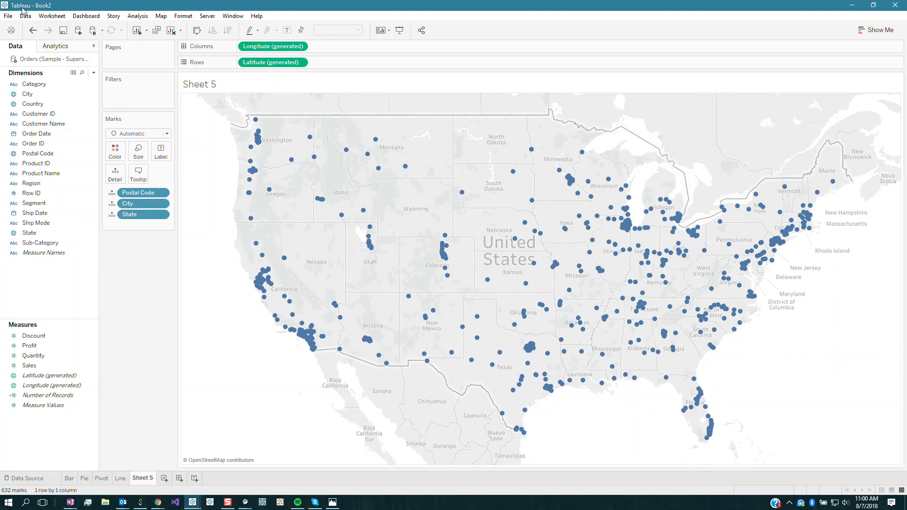
click(33, 31)
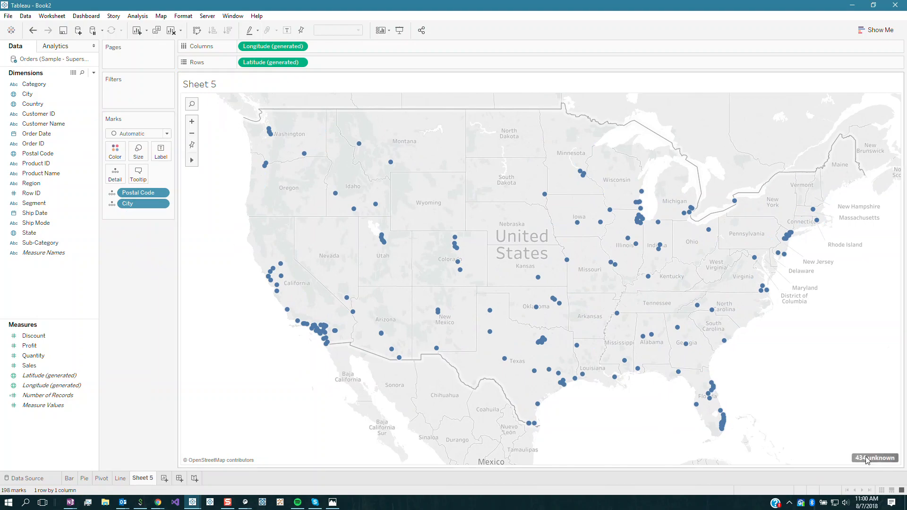
Open location editing for the unknown cities and have State/Province taken from the State field
click(867, 458)
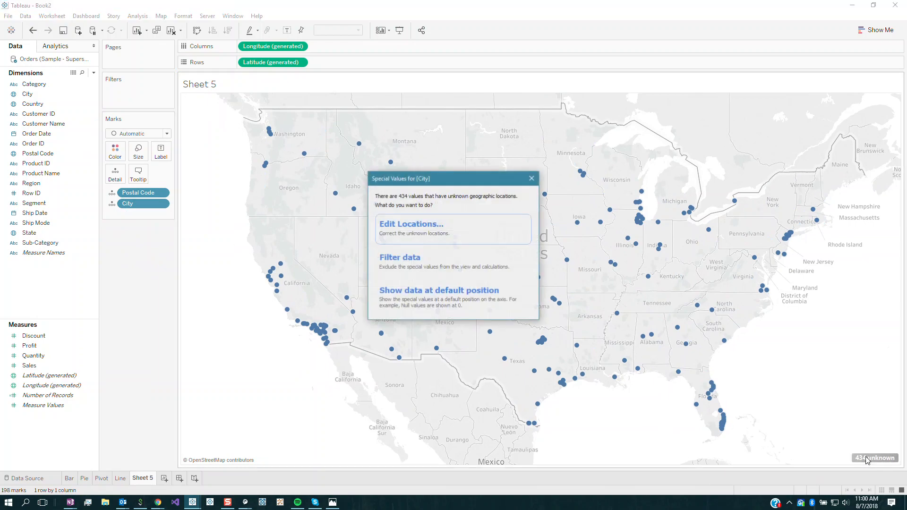
click(472, 226)
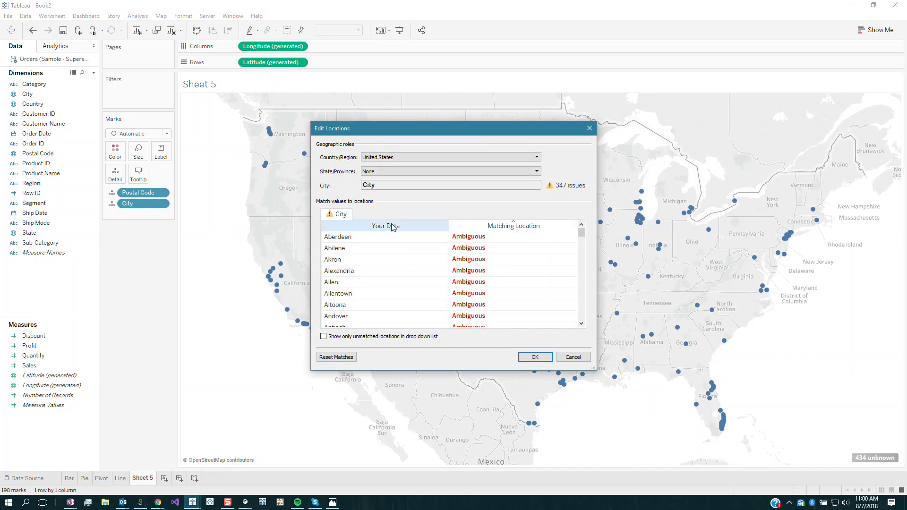
click(426, 175)
click(386, 200)
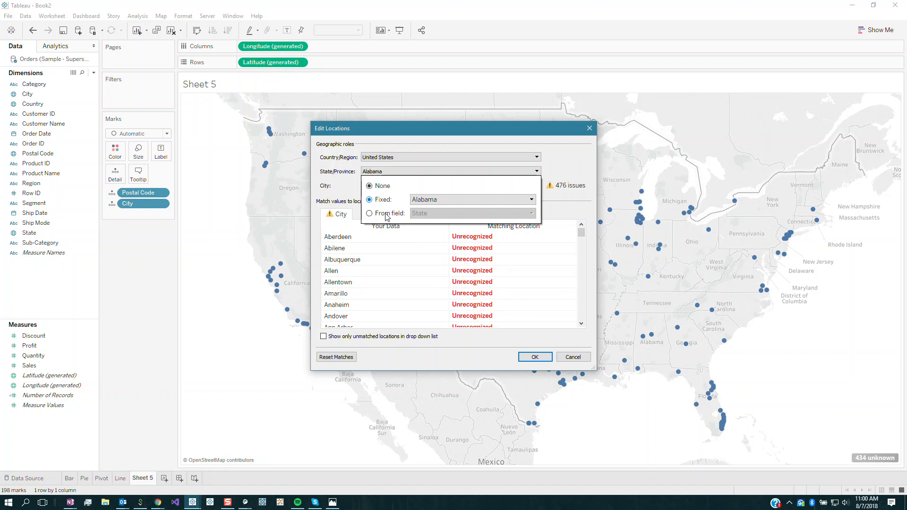
click(370, 213)
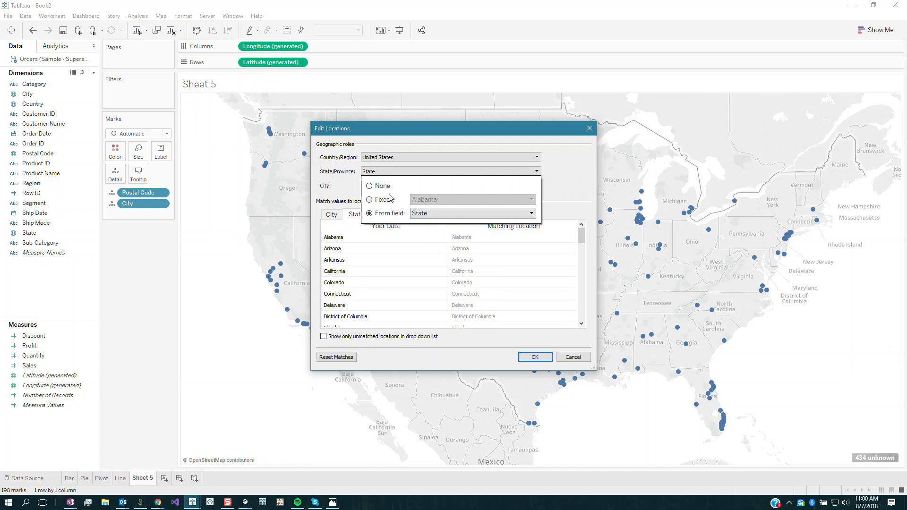
click(327, 156)
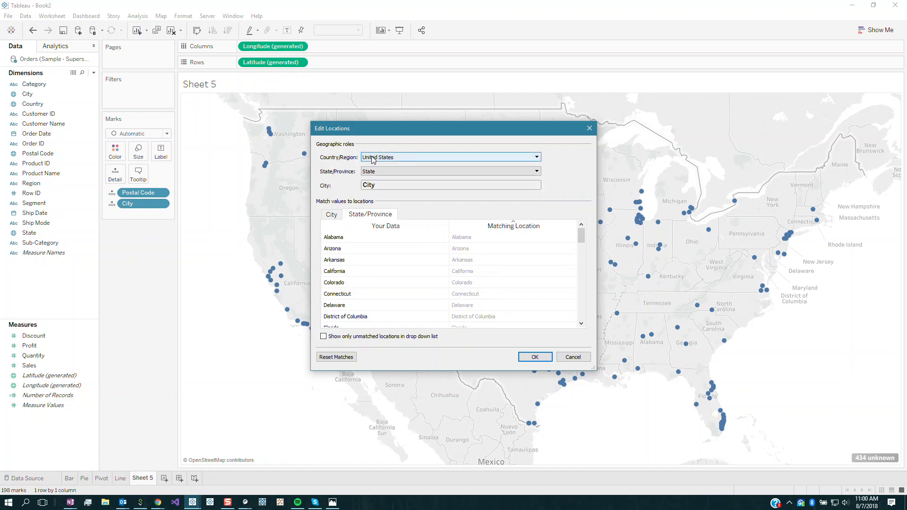
Have Country/Region taken from the Country field, review the state and city matches, and apply the location settings
click(386, 160)
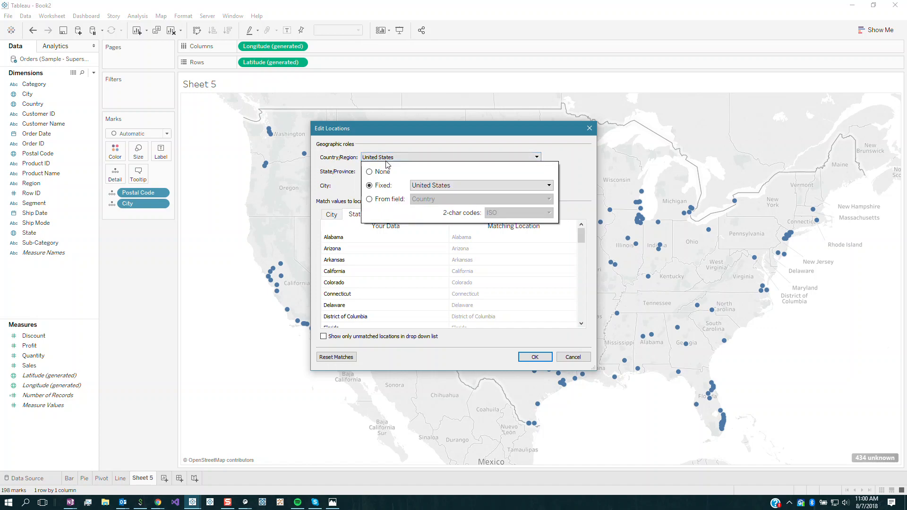
click(372, 199)
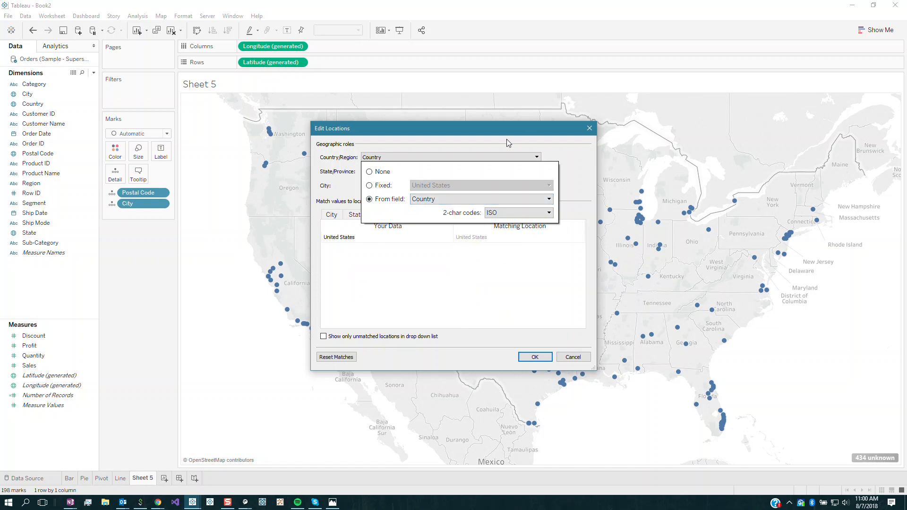
click(485, 146)
click(398, 171)
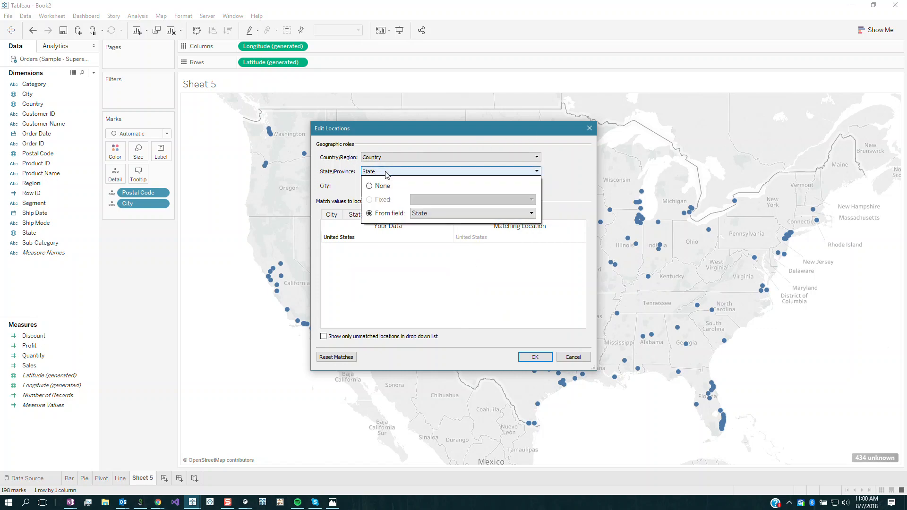
click(438, 148)
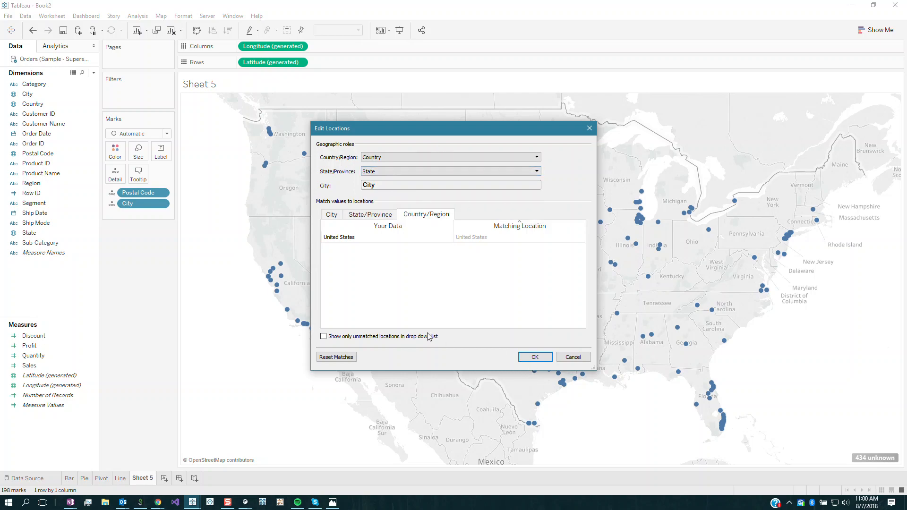
click(376, 218)
click(324, 216)
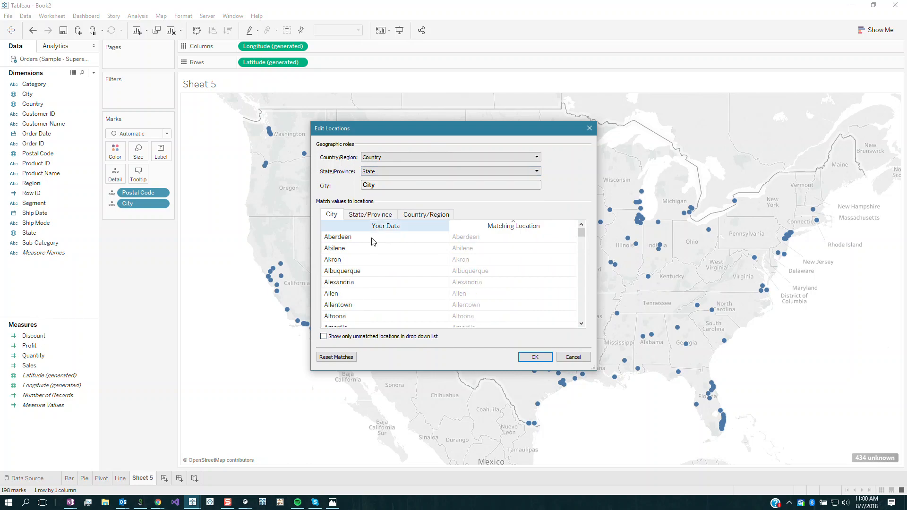
click(542, 359)
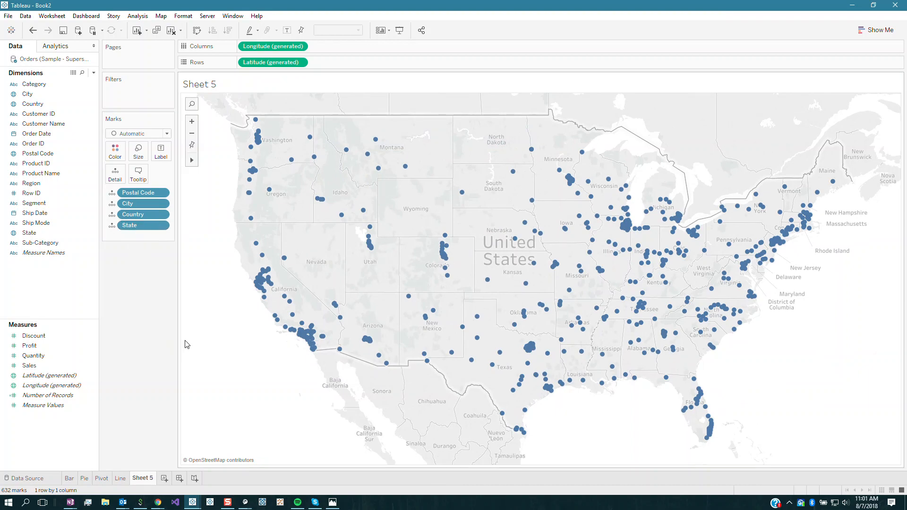
Color the map marks by Category and size them by Sales
mouse_move(609, 319)
mouse_move(449, 277)
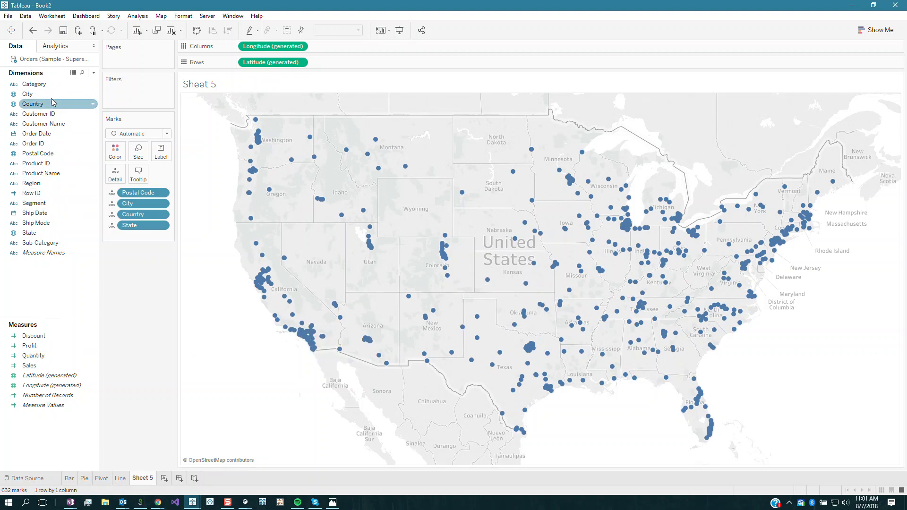
click(42, 86)
drag(42, 86, 116, 151)
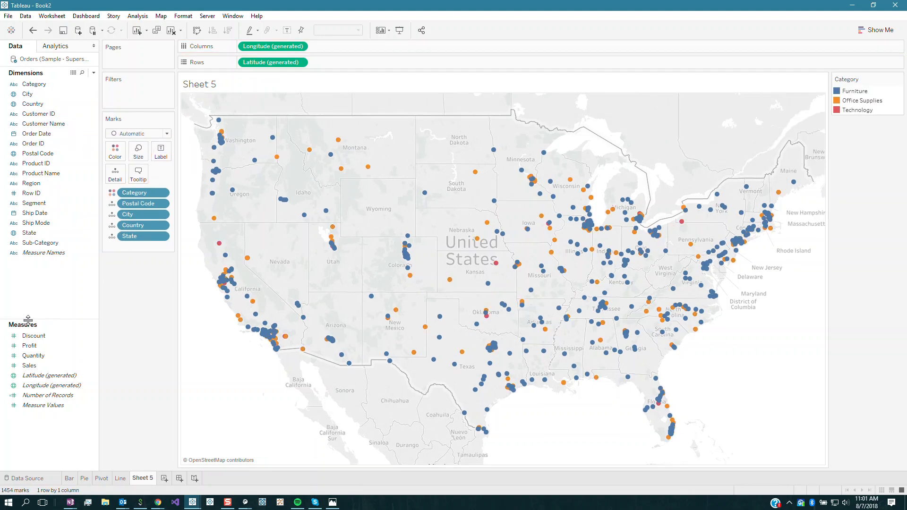
click(42, 367)
drag(42, 369, 196, 178)
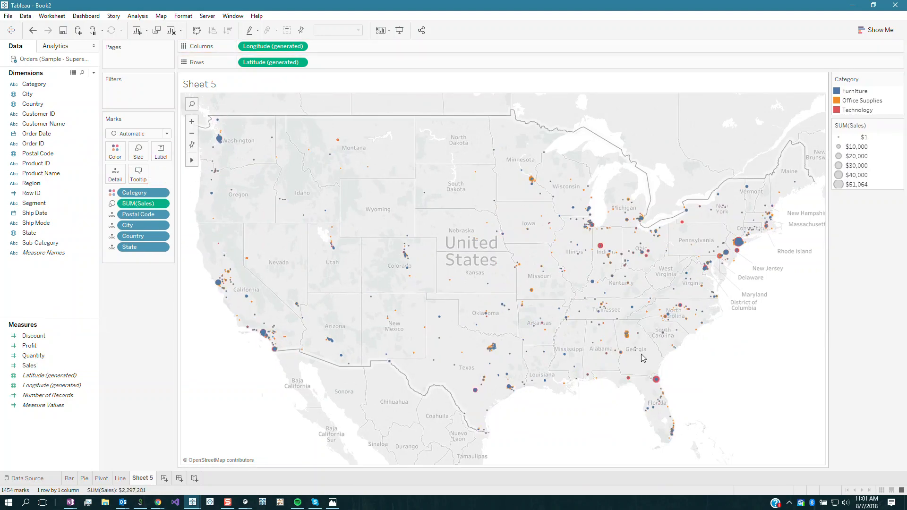
Examine the map's mark details and size legend, and highlight Office Supplies, Furniture and Technology one at a time
mouse_move(660, 332)
mouse_move(659, 382)
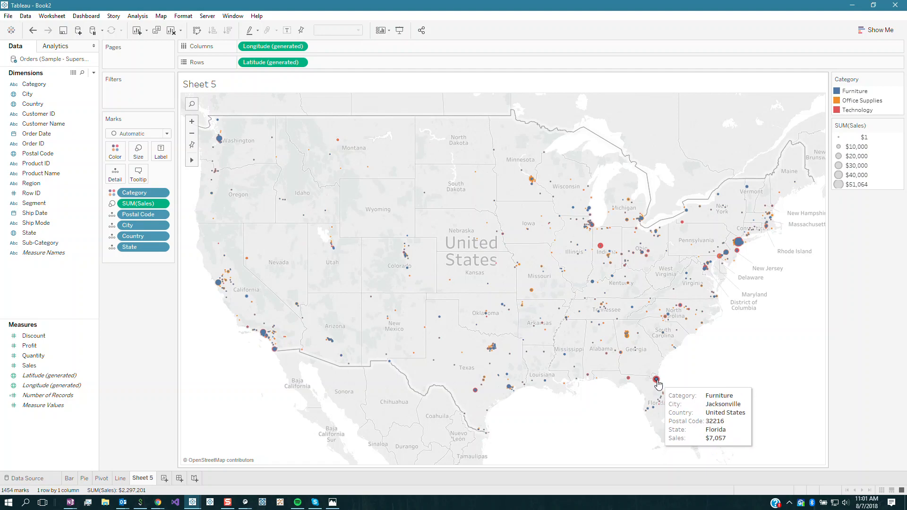
mouse_move(621, 355)
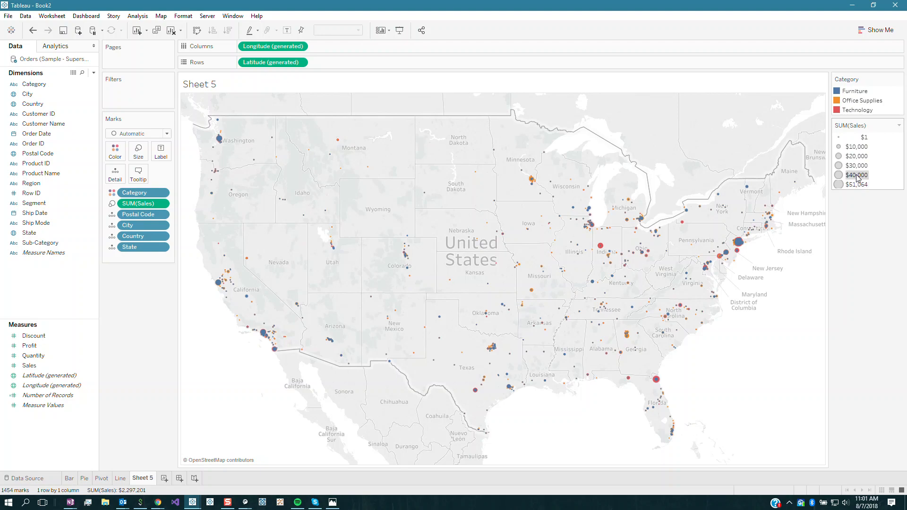
click(899, 125)
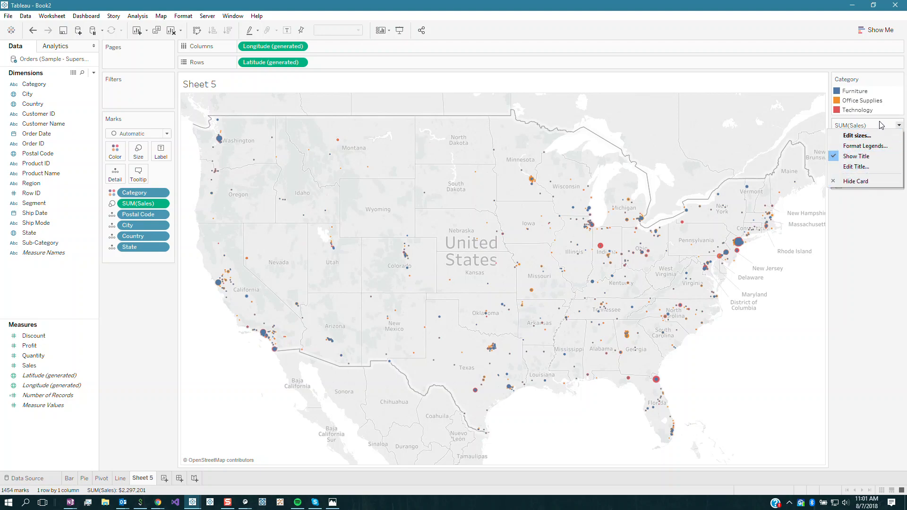
click(880, 125)
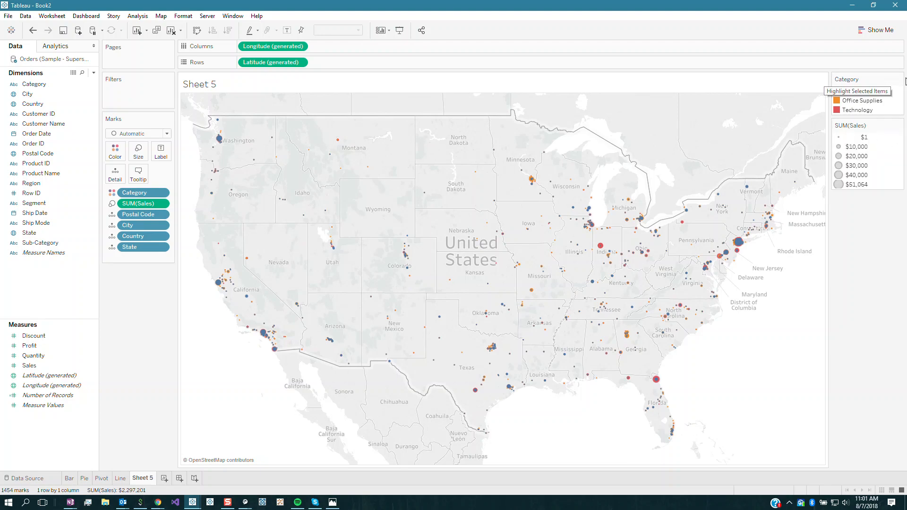
click(892, 79)
click(858, 100)
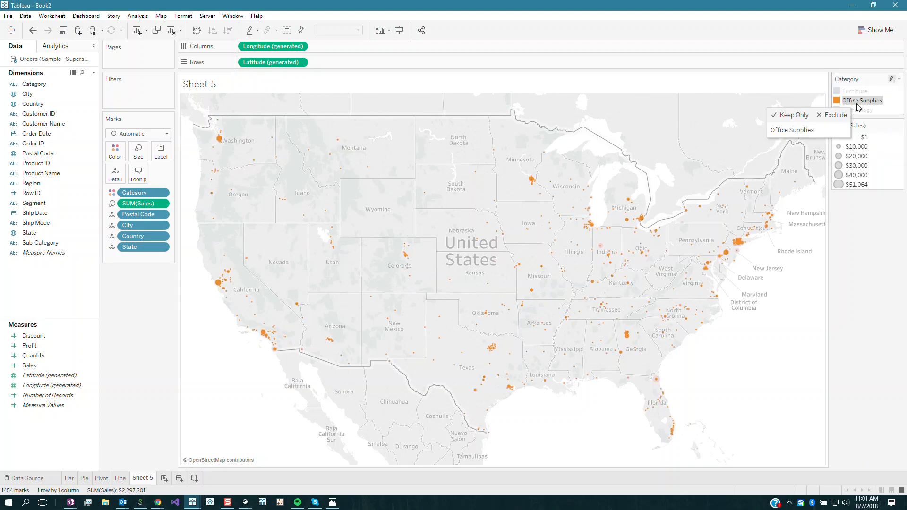
click(857, 93)
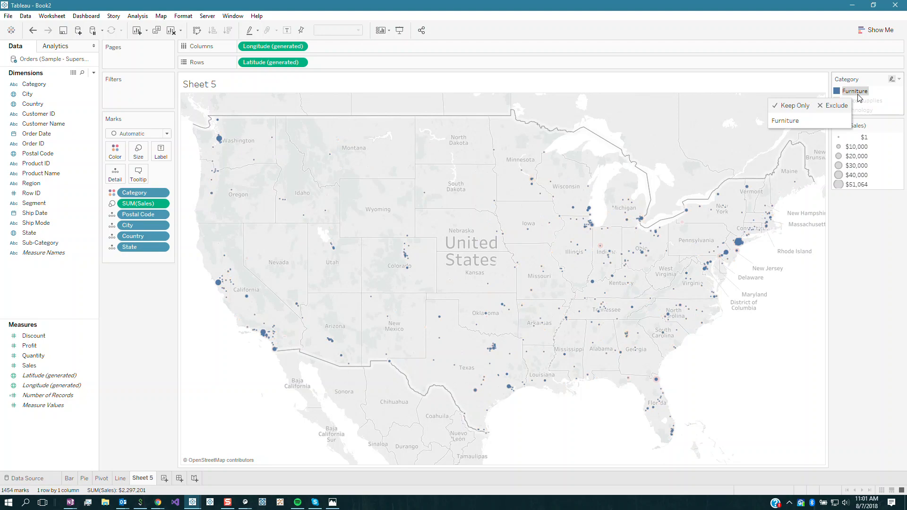
click(861, 110)
click(863, 112)
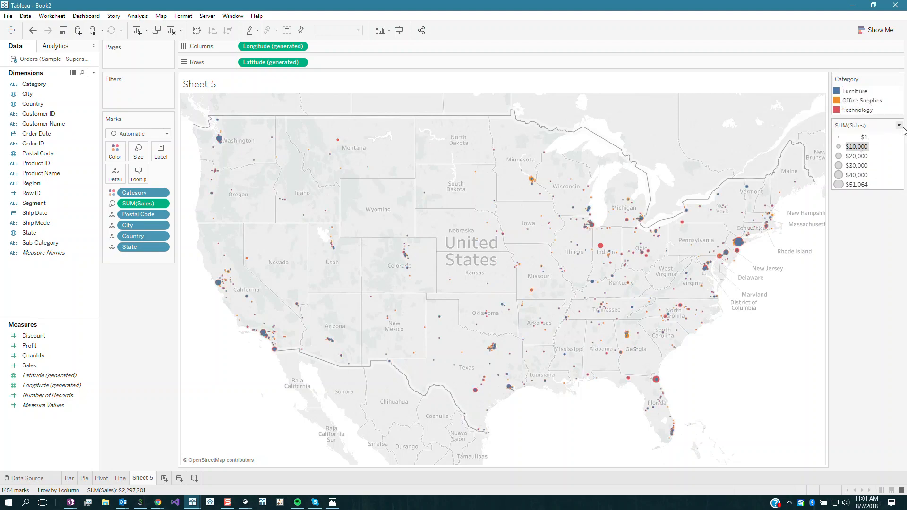
click(899, 127)
click(734, 171)
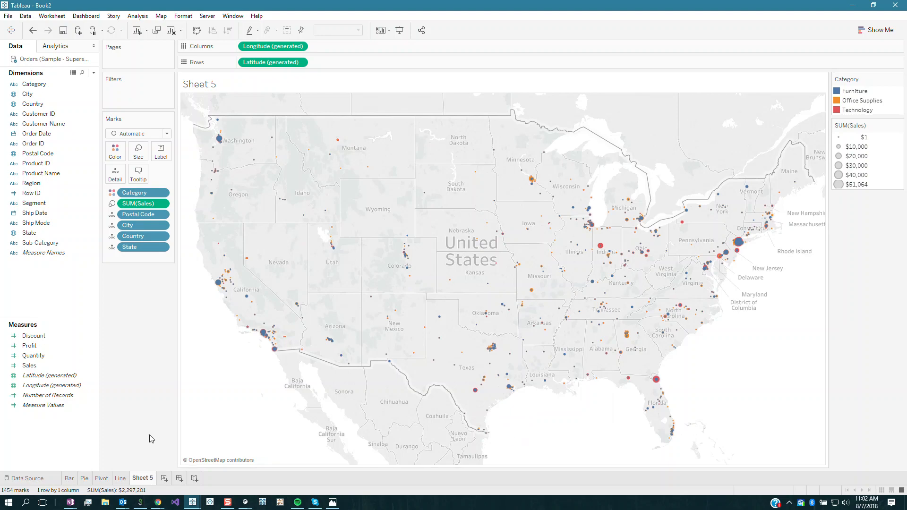
Rename the Sheet 5 worksheet as Map
right_click(147, 478)
click(173, 360)
text(Map)
key(Return)
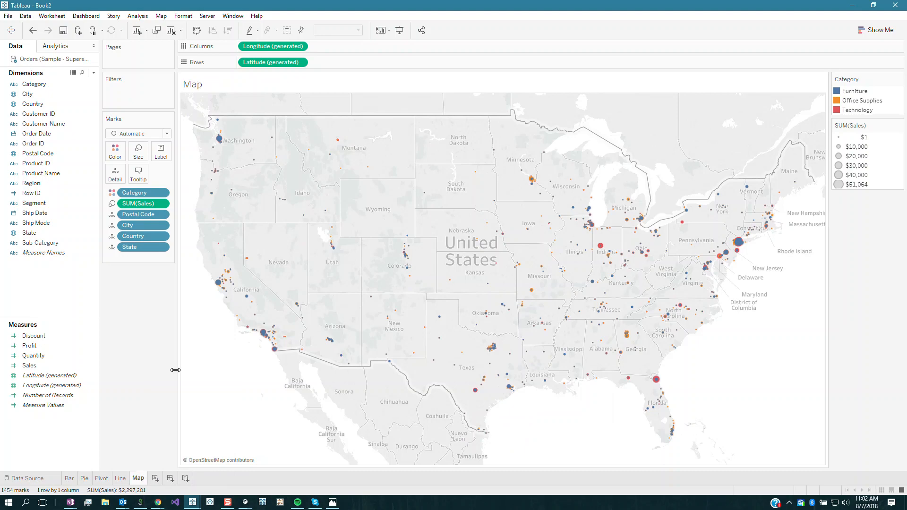
Create a new dashboard and place the Bar sheet in it with the Pie sheet to its right
click(169, 479)
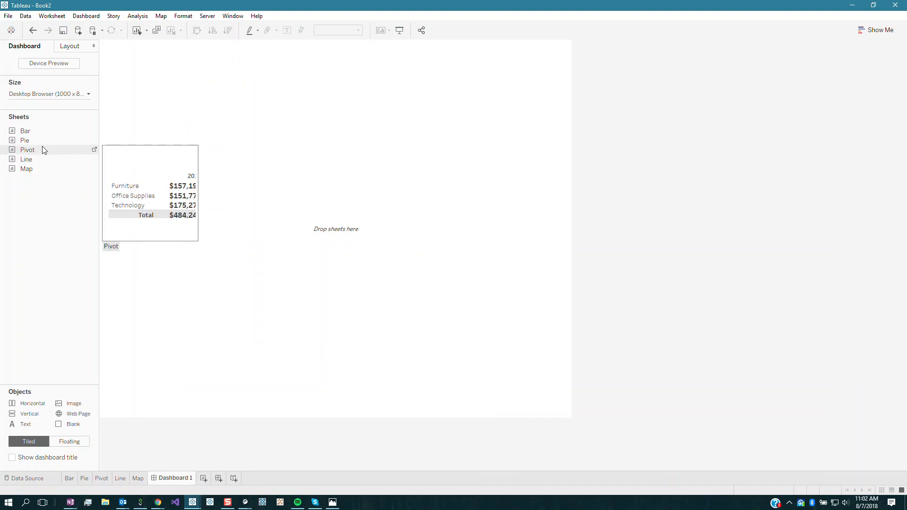
mouse_move(32, 137)
mouse_down()
mouse_move(140, 101)
mouse_move(139, 93)
mouse_up()
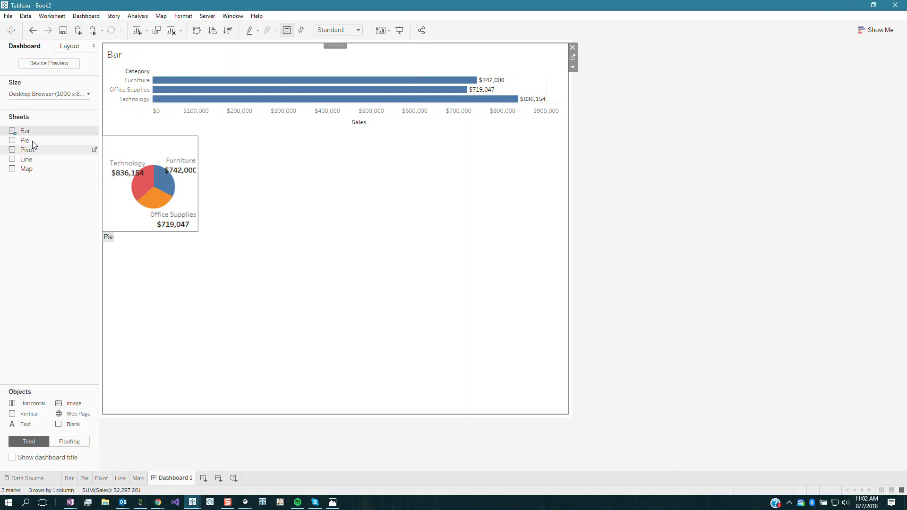
drag(25, 141, 534, 96)
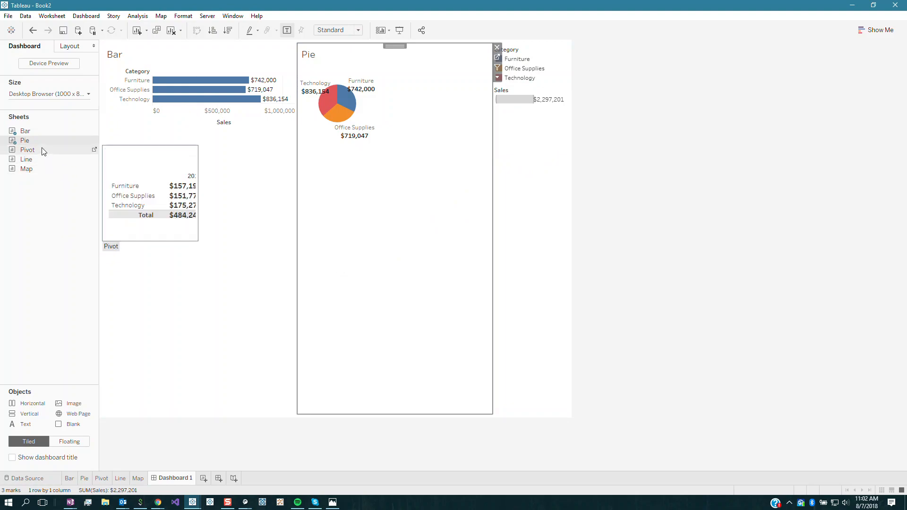
Add the Pivot sheet across the full dashboard width below Bar and Pie, with Line and Map side by side beneath it
drag(44, 151, 202, 352)
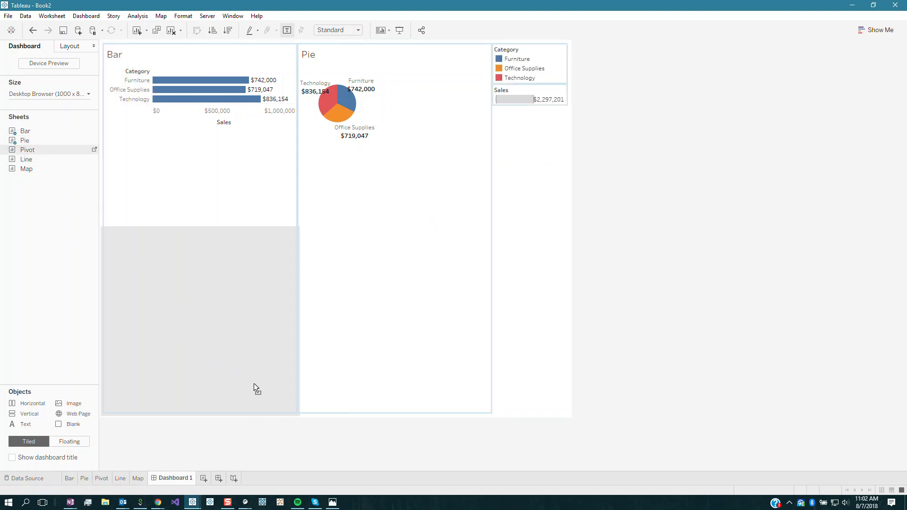
drag(254, 384, 277, 410)
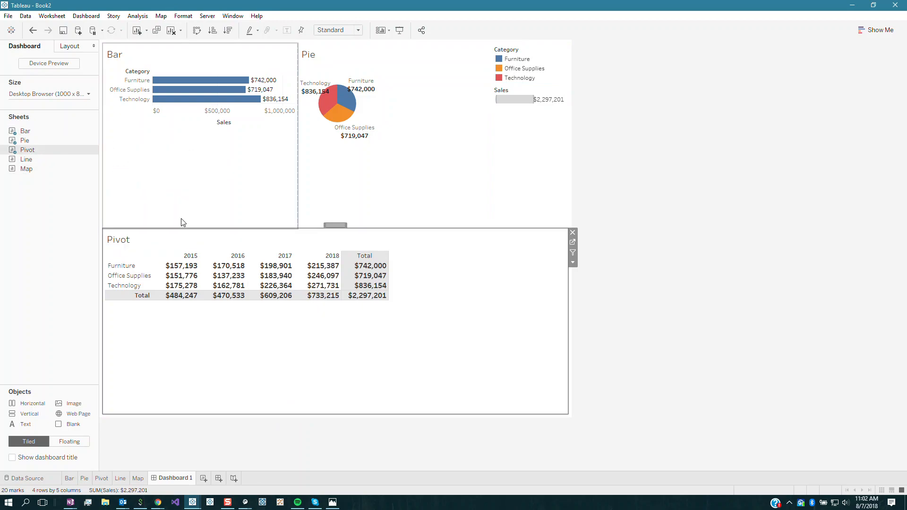
drag(26, 168, 145, 401)
drag(46, 170, 430, 377)
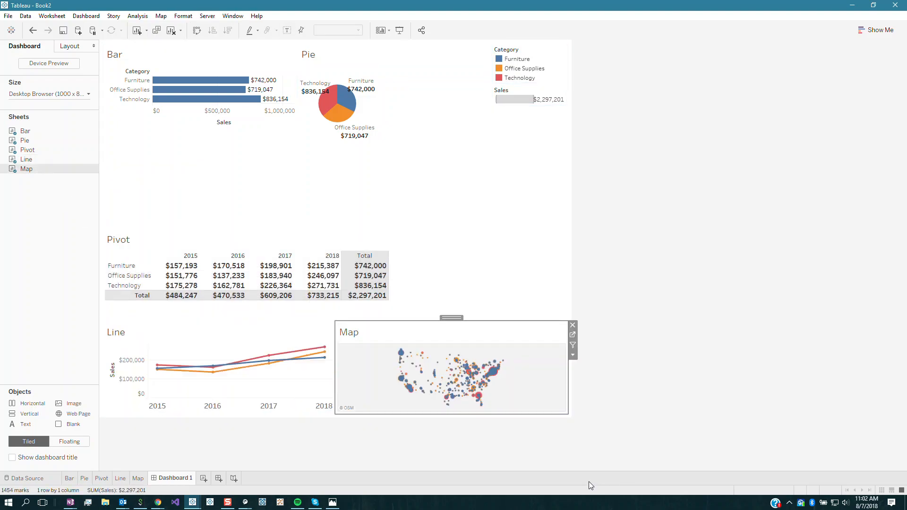
Delete the dashboard's legend container and move both row boundaries up to give the Line and Map row more height
click(523, 135)
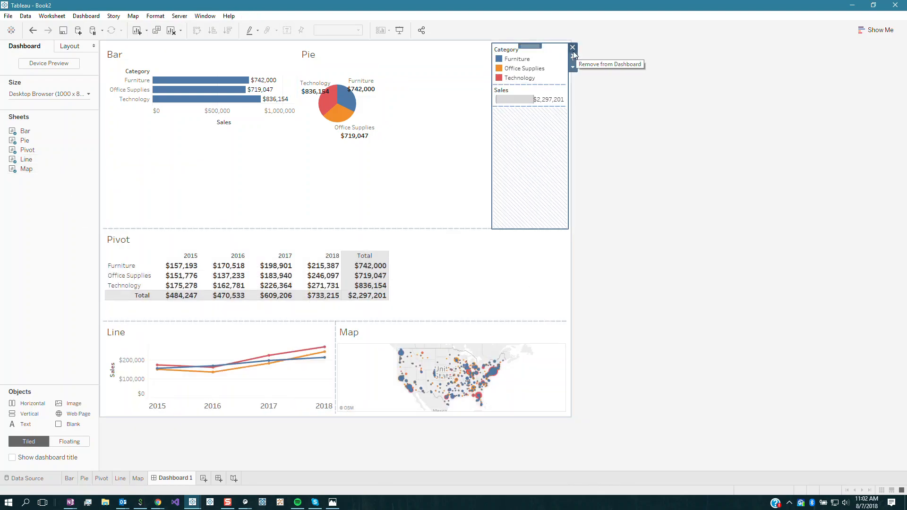
click(573, 48)
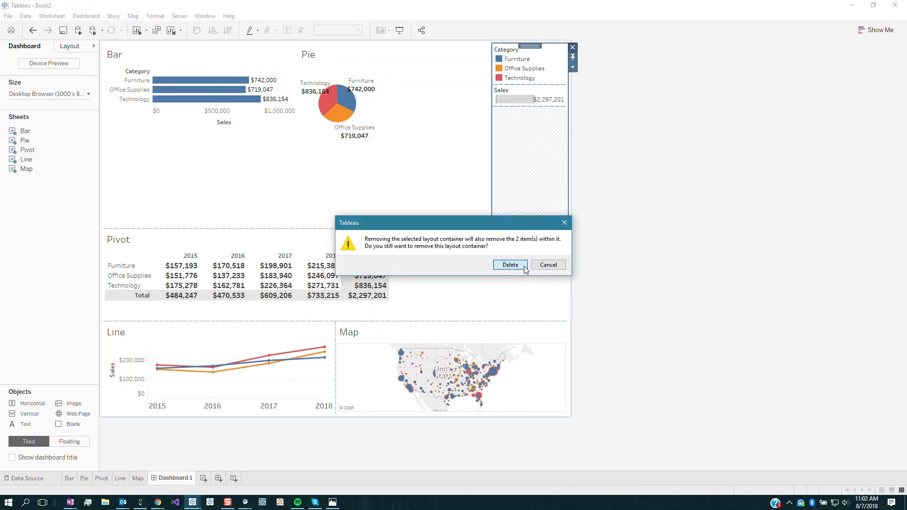
key(Return)
drag(401, 229, 400, 165)
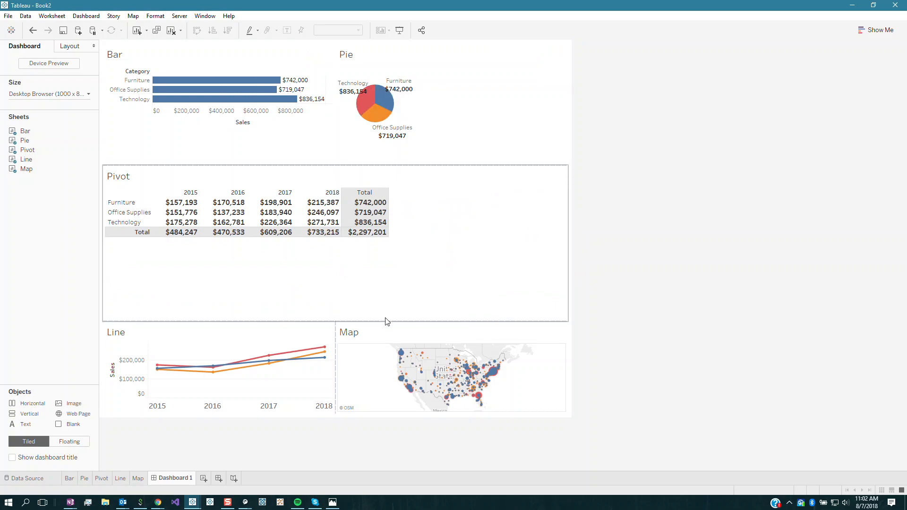
drag(388, 322, 413, 260)
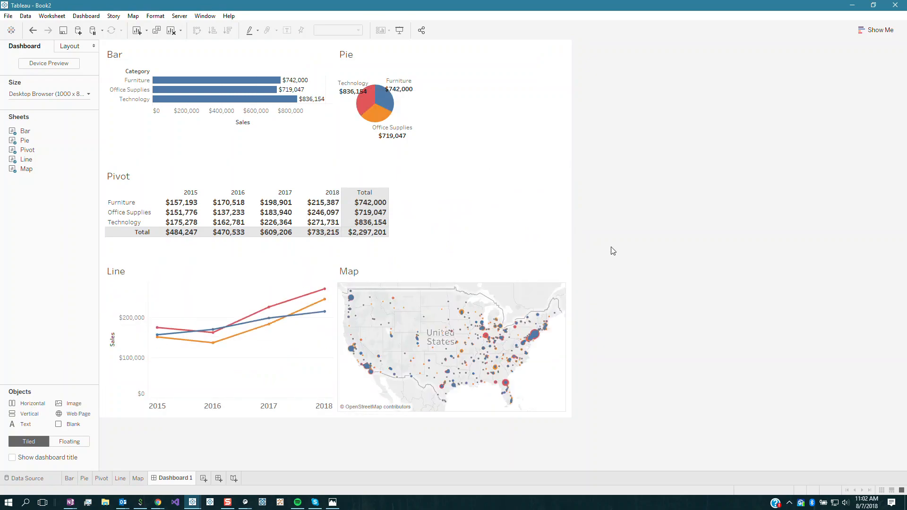
Set the Bar and Pie sheets on the dashboard to fit Entire View
click(302, 160)
click(340, 78)
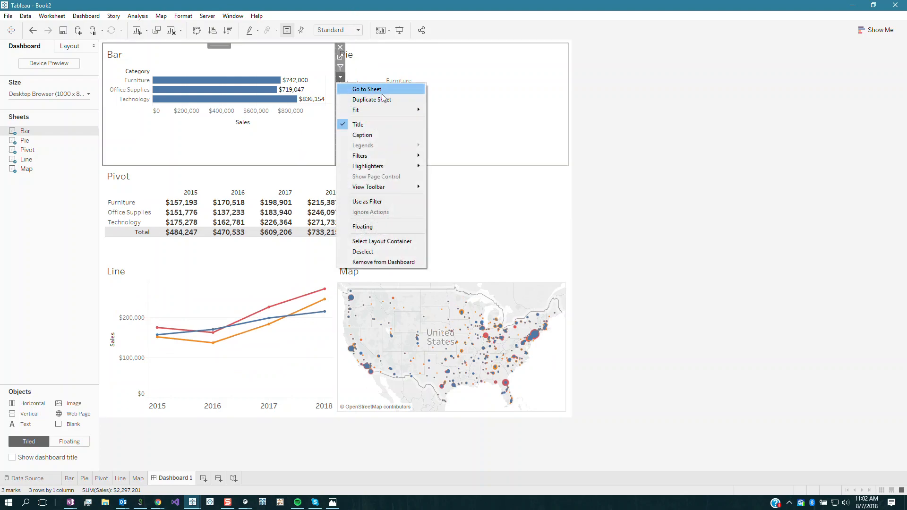
mouse_move(388, 110)
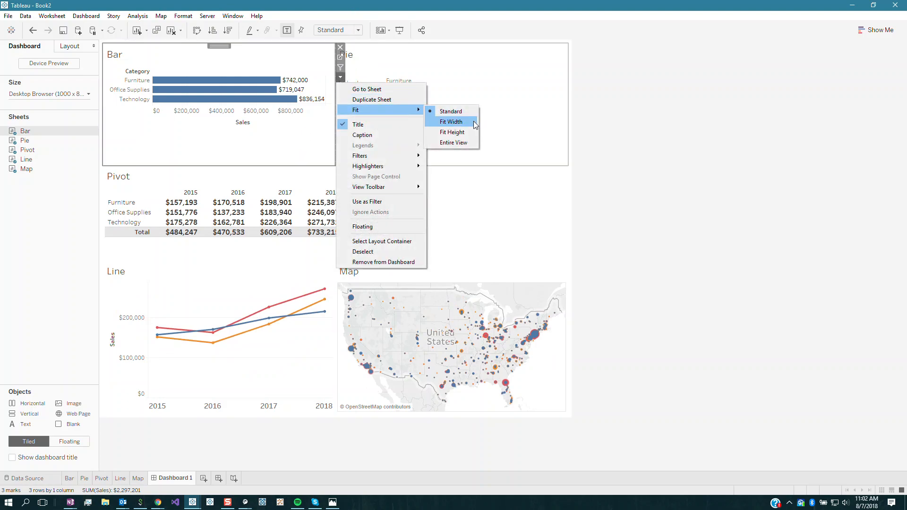
click(471, 142)
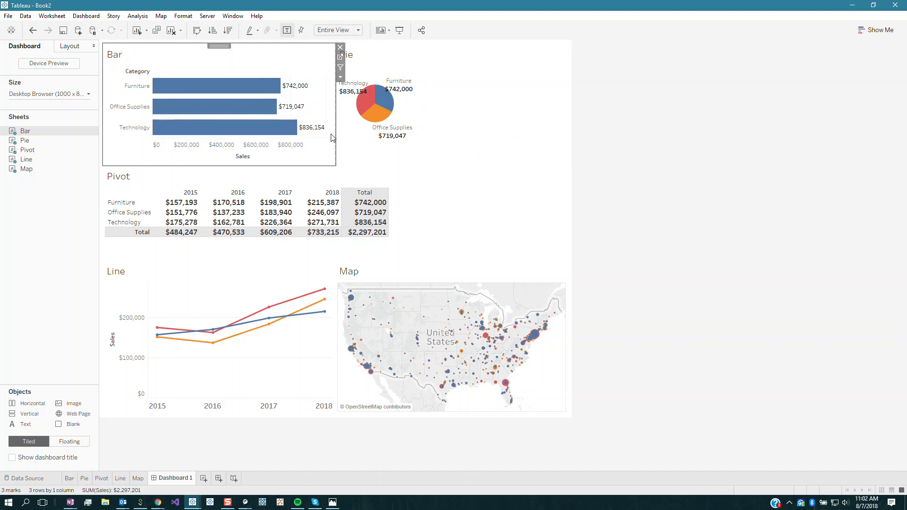
click(503, 81)
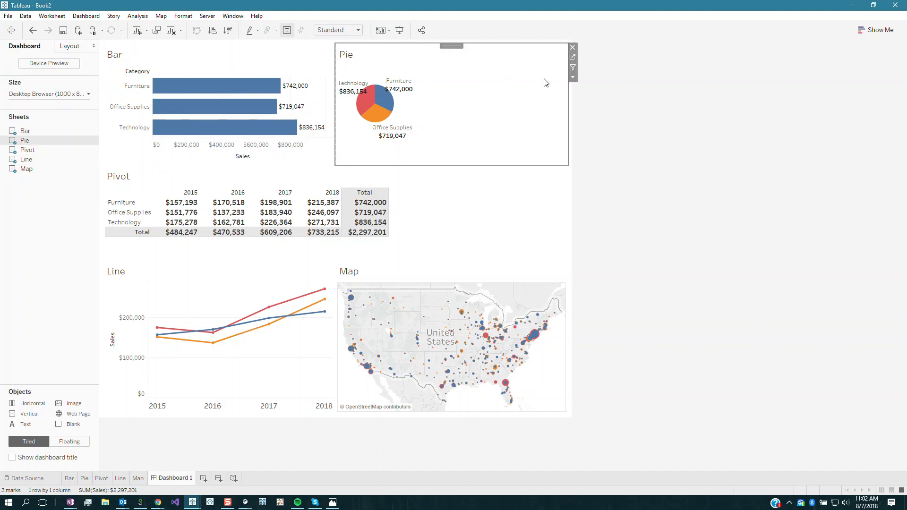
click(572, 77)
mouse_move(587, 110)
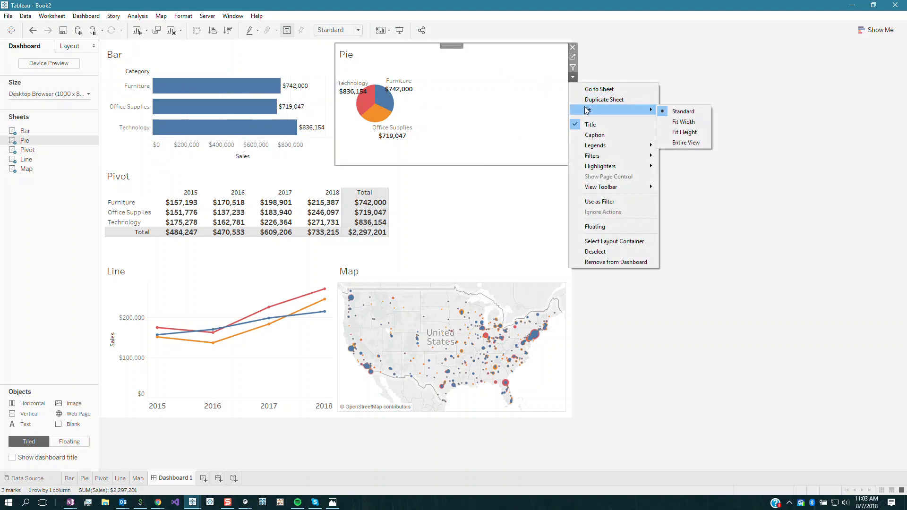
click(666, 143)
Set the Pivot and Line sheets on the dashboard to fit Entire View
click(449, 218)
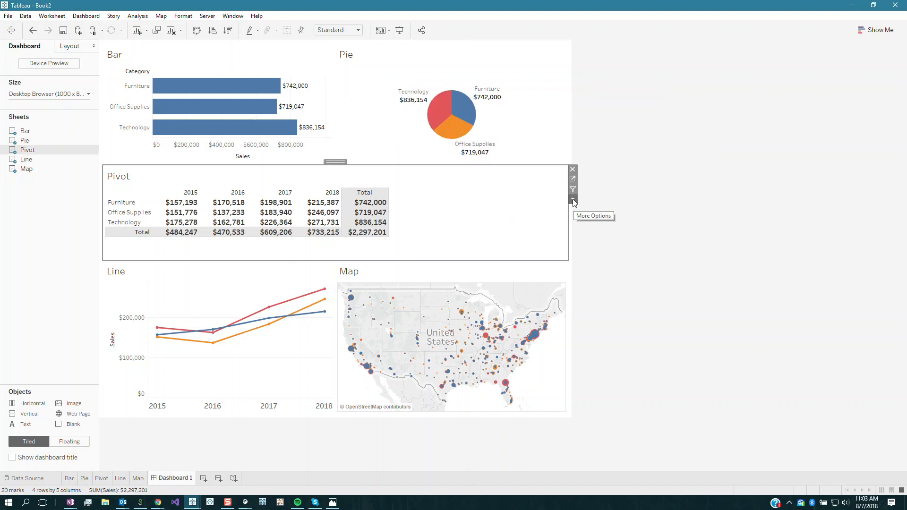
click(574, 200)
mouse_move(585, 235)
click(689, 264)
click(256, 284)
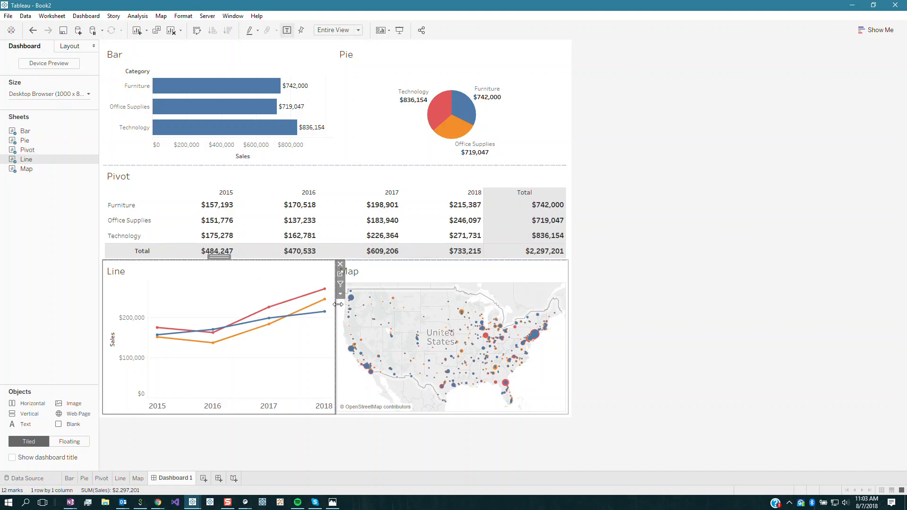
click(340, 293)
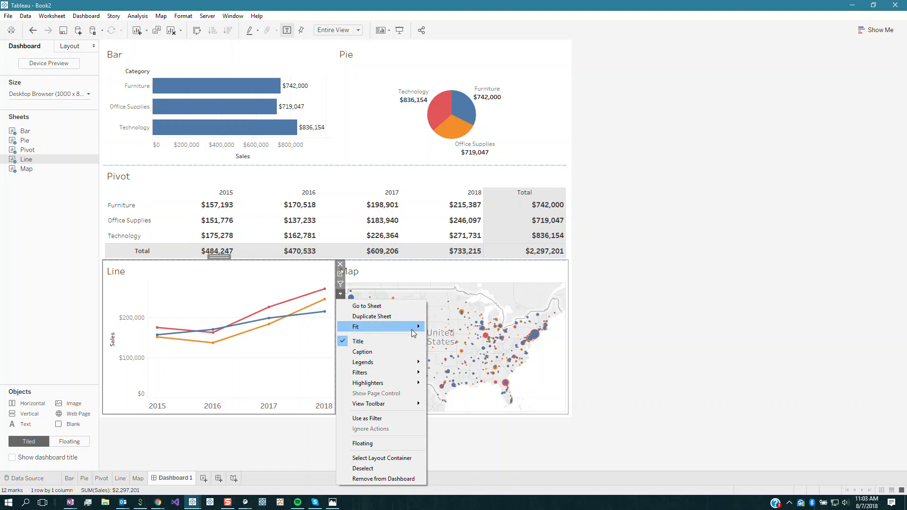
mouse_move(403, 329)
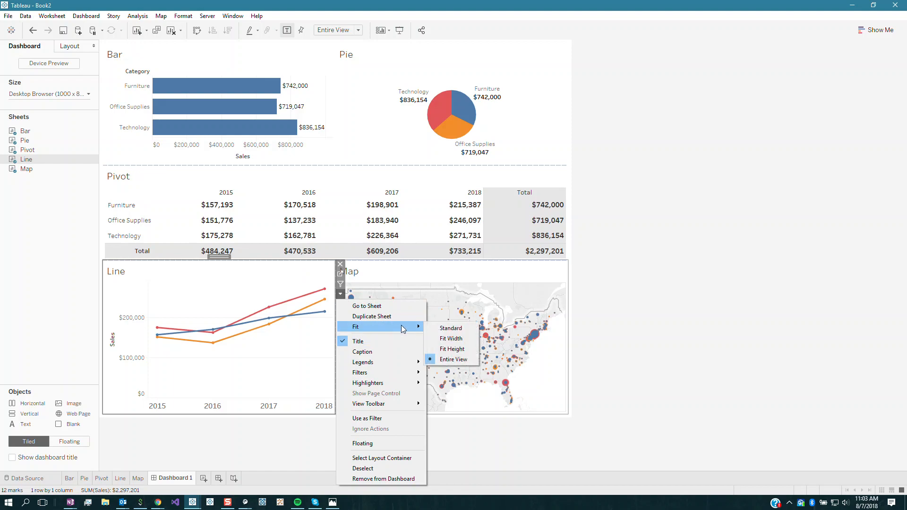
click(453, 360)
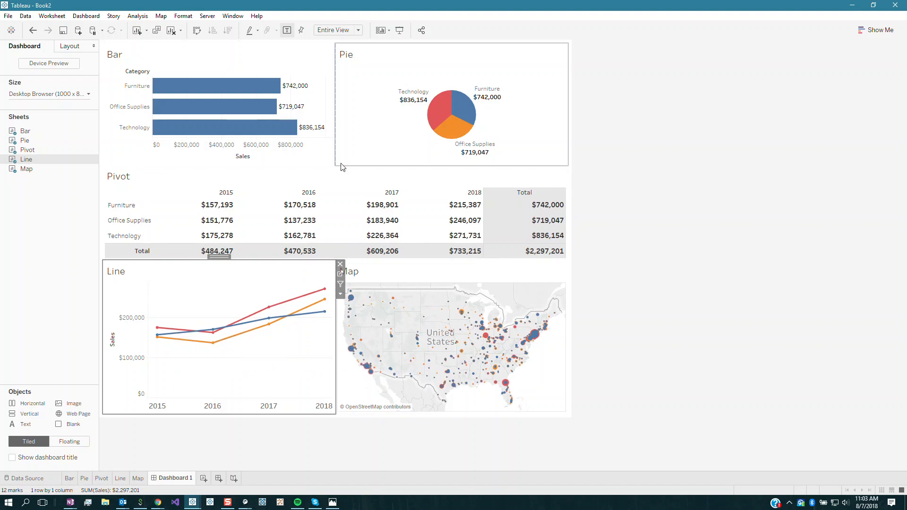
Examine the dashboard map's sheet options, its Map Options and the details of individual marks
click(508, 270)
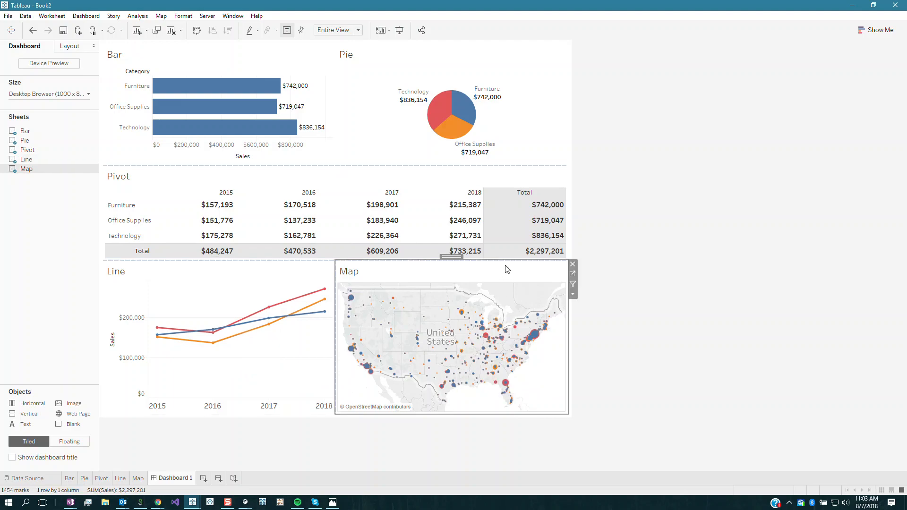
click(573, 294)
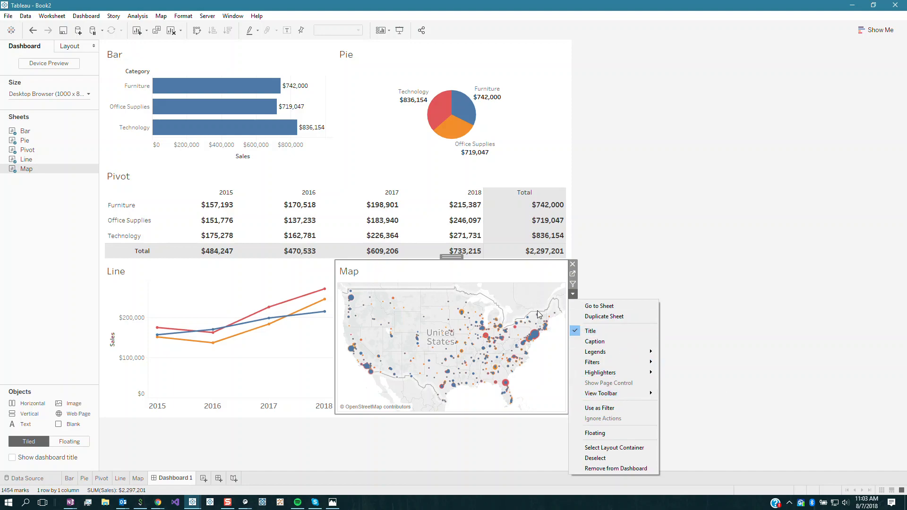
click(515, 280)
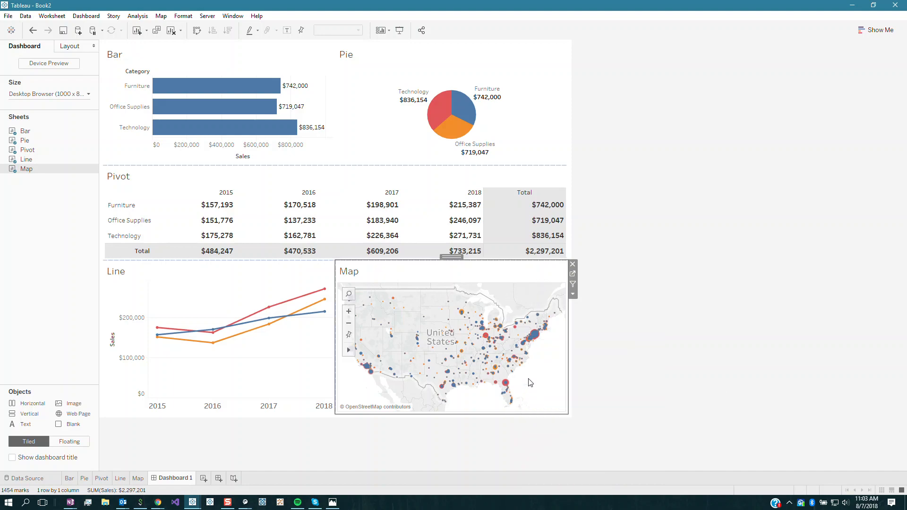
mouse_move(369, 359)
click(160, 16)
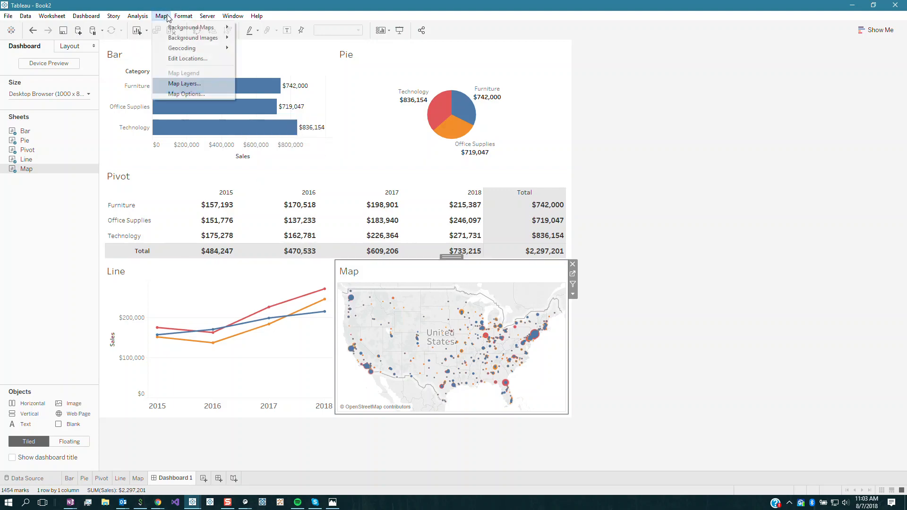
click(218, 94)
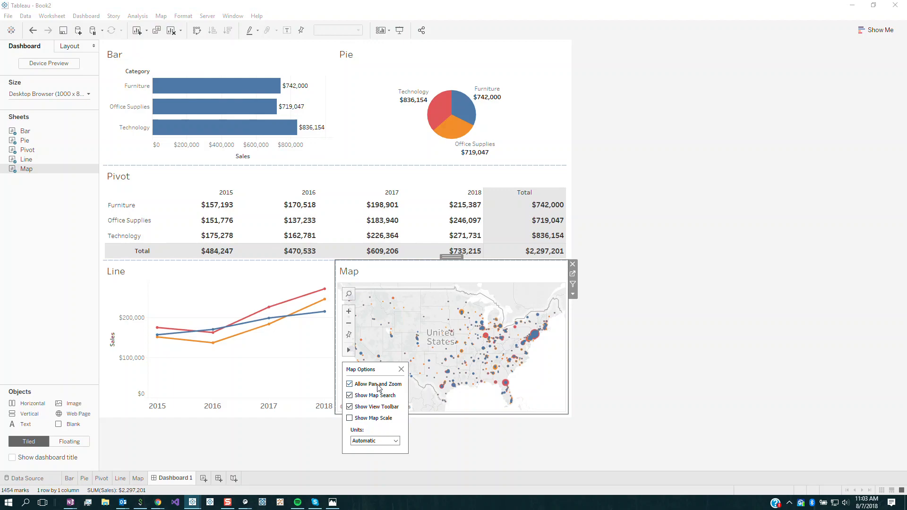
click(466, 344)
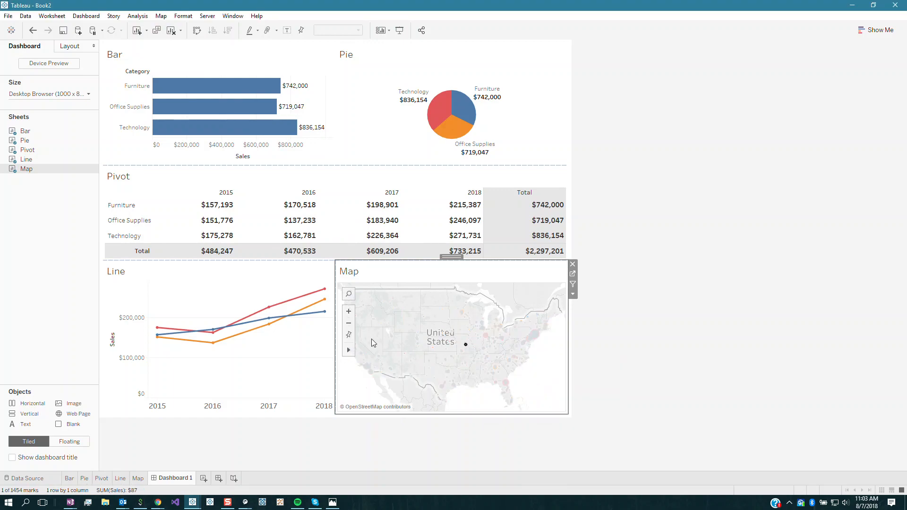
mouse_move(513, 352)
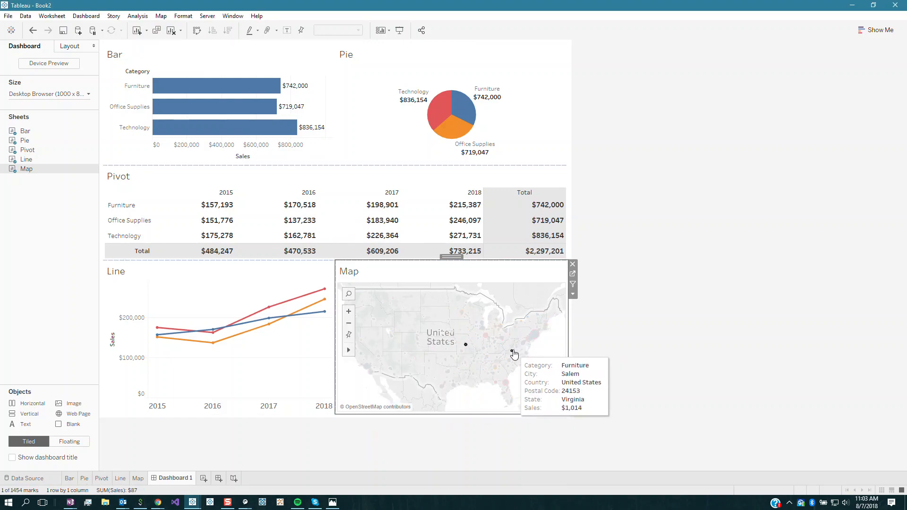
click(478, 401)
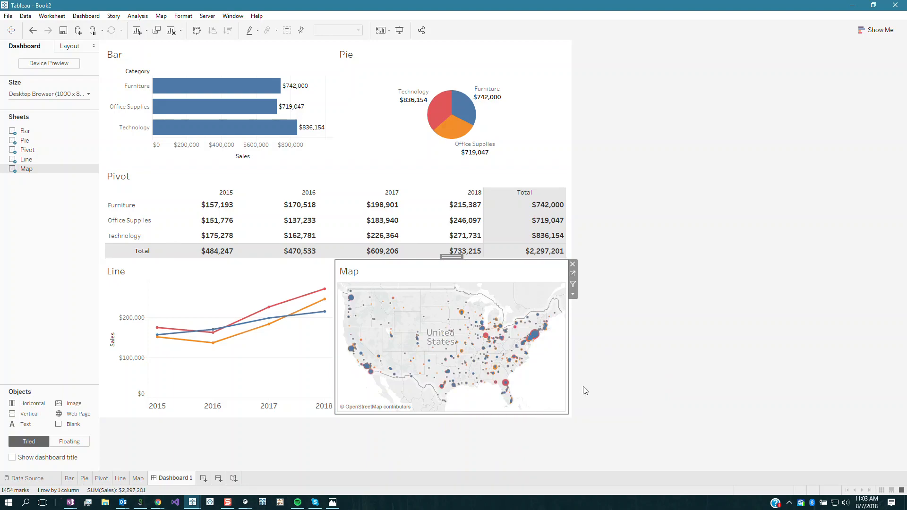
Hide the titles of the Map, Line and Pivot sheets on the dashboard
right_click(400, 279)
click(419, 299)
click(293, 279)
right_click(292, 279)
click(311, 301)
right_click(278, 185)
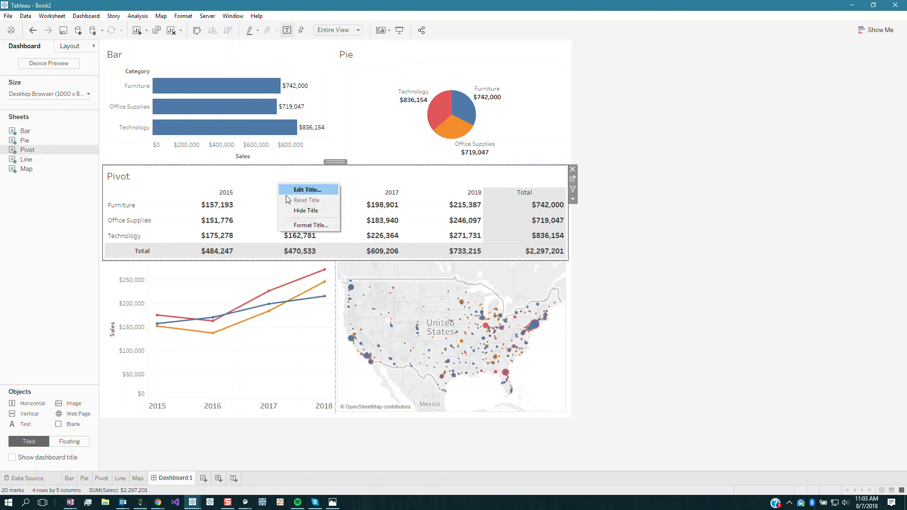
click(305, 211)
Hide the titles of the Bar and Pie sheets on the dashboard
click(272, 52)
right_click(273, 53)
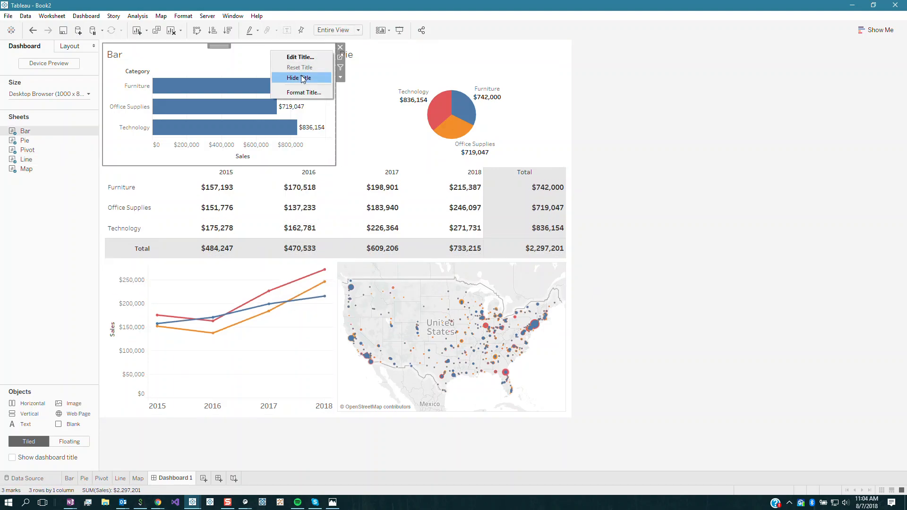
click(303, 78)
click(417, 53)
right_click(417, 54)
click(464, 80)
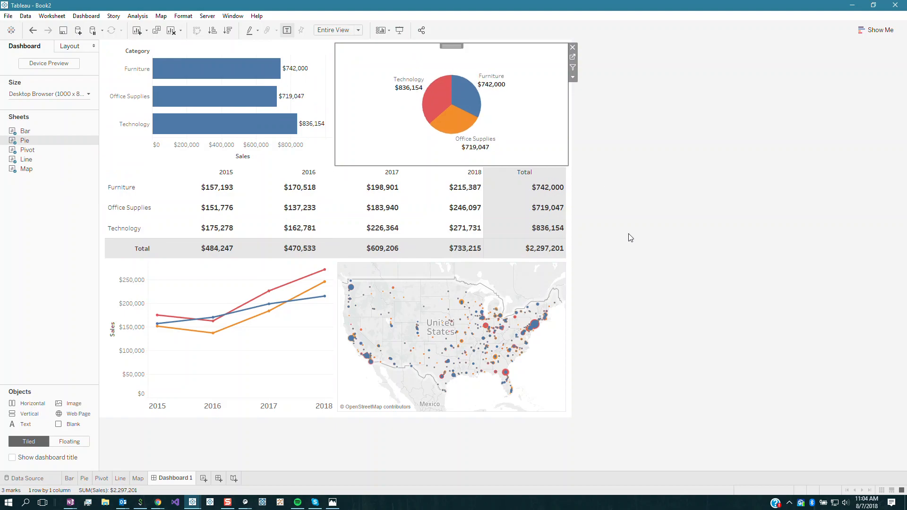